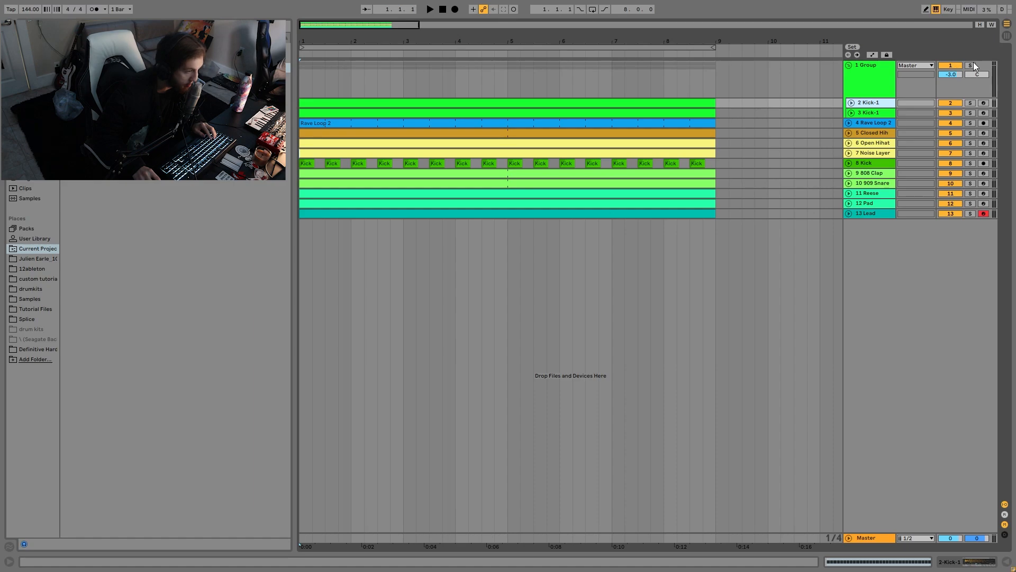
# Solo the kick group, unfold both Kick-1 tracks inside it, and play the group from the start
pyautogui.click(972, 65)
pyautogui.press('space')
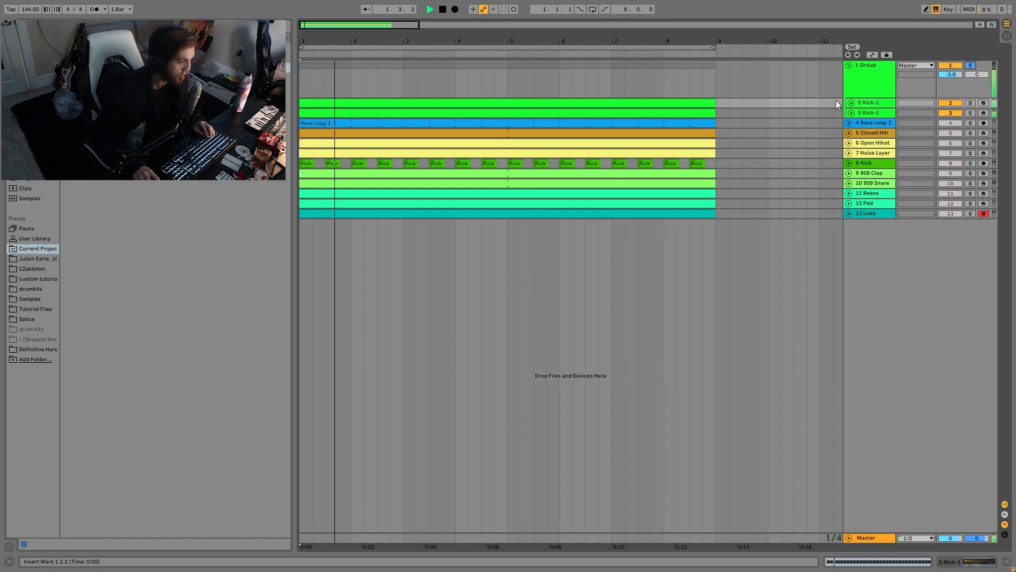
pyautogui.click(851, 112)
pyautogui.click(850, 107)
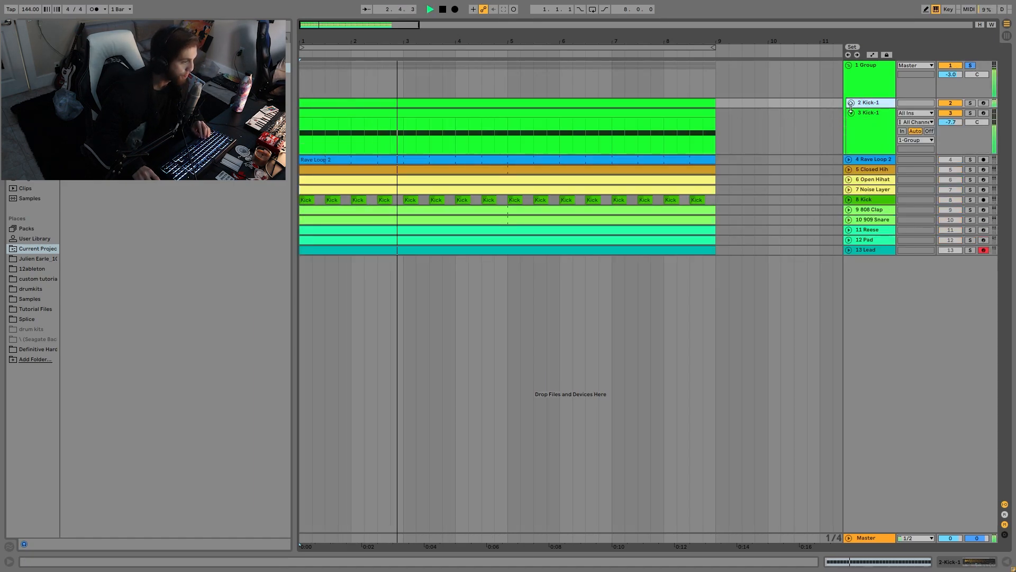
pyautogui.click(851, 103)
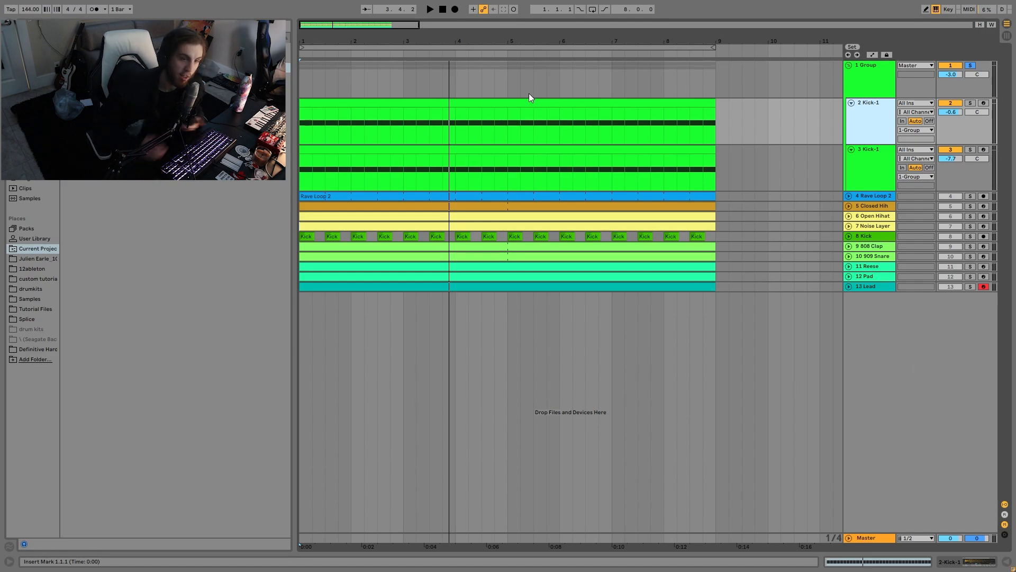
pyautogui.press('space')
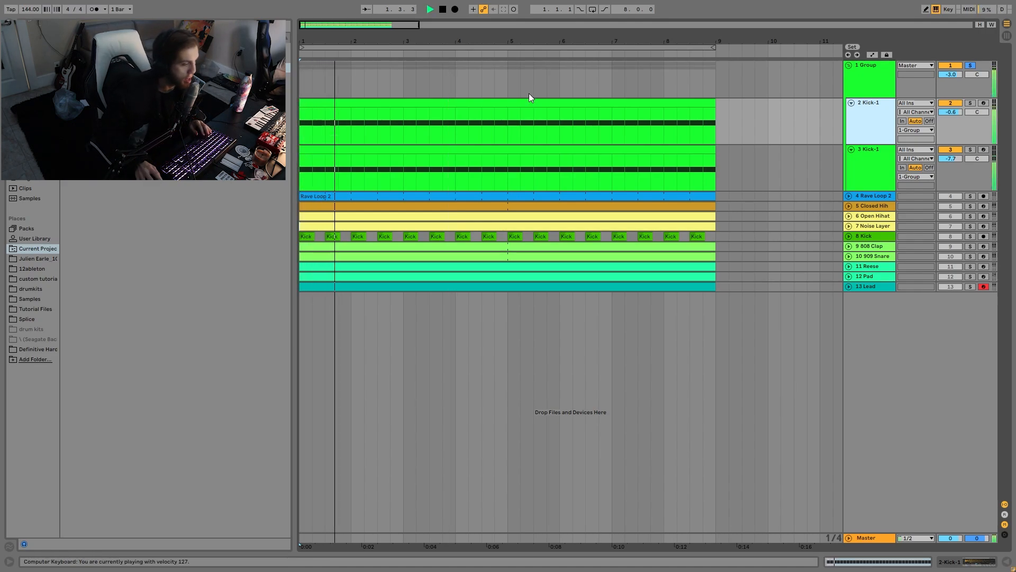
pyautogui.press('space')
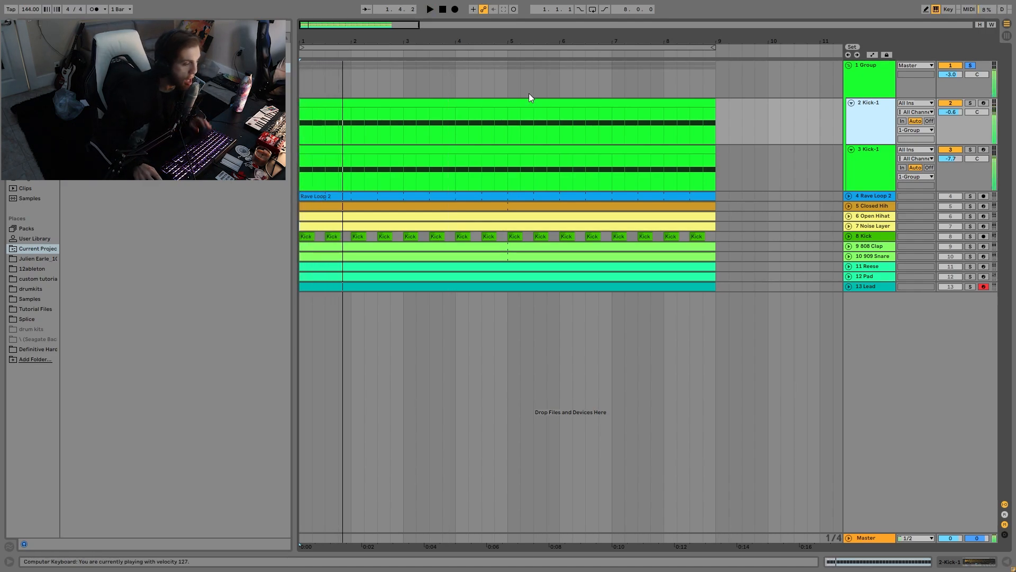
# Audition the Reese track soloed, alone and together with the second Kick-1 track, and clear the solos
pyautogui.click(969, 267)
pyautogui.press('space')
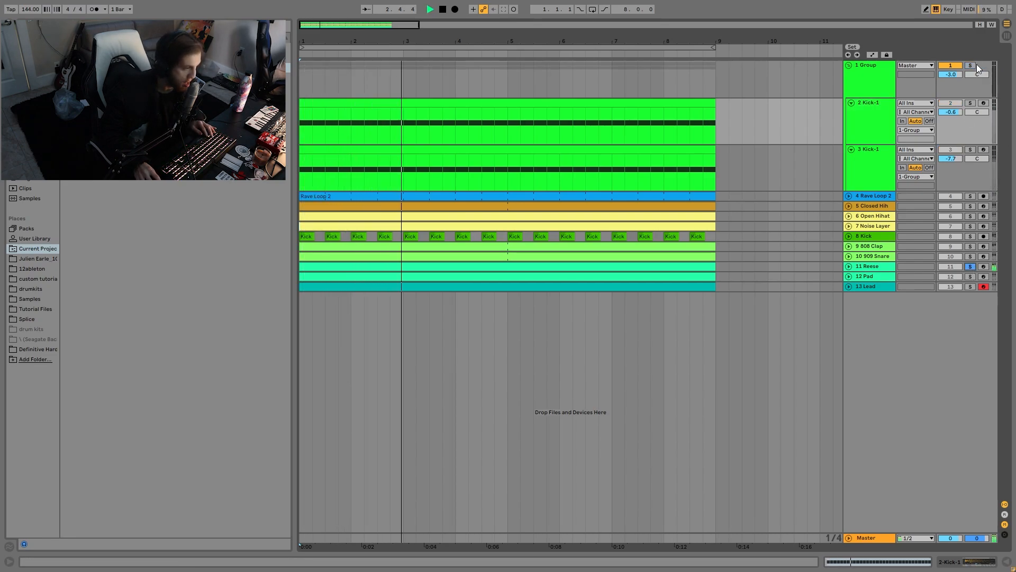
pyautogui.press('space')
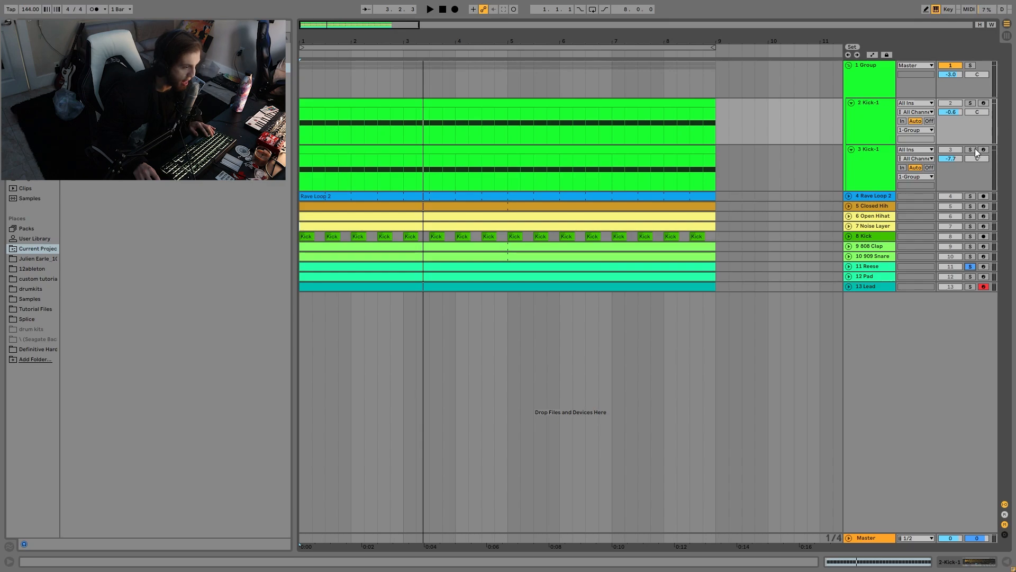
pyautogui.press('space')
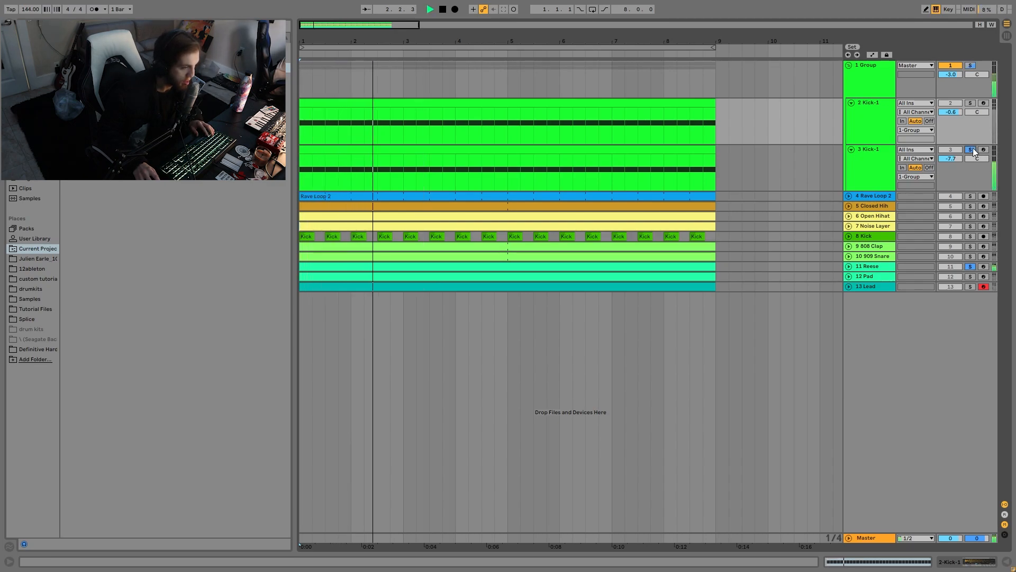
pyautogui.click(971, 150)
pyautogui.press('space')
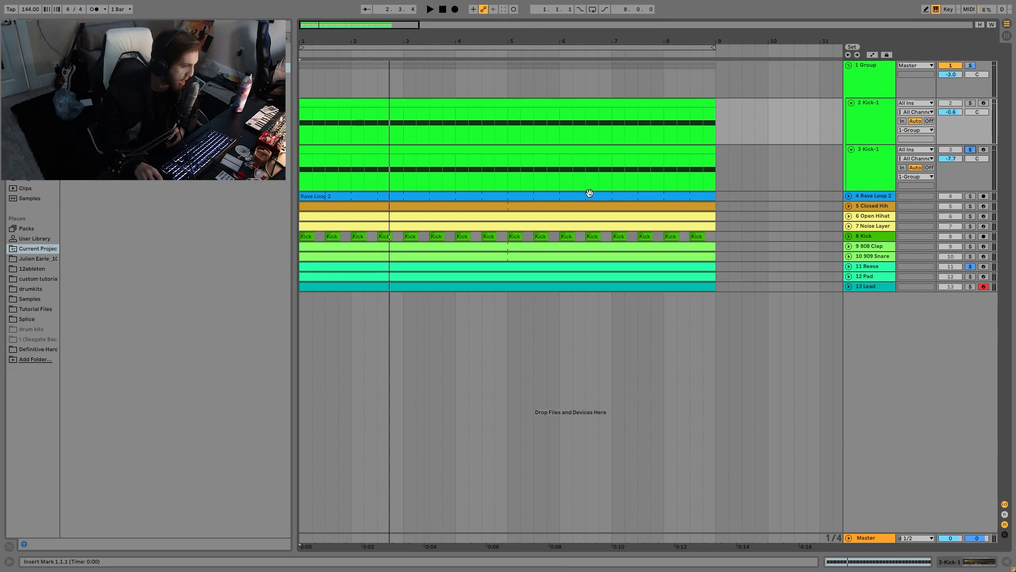
pyautogui.click(970, 266)
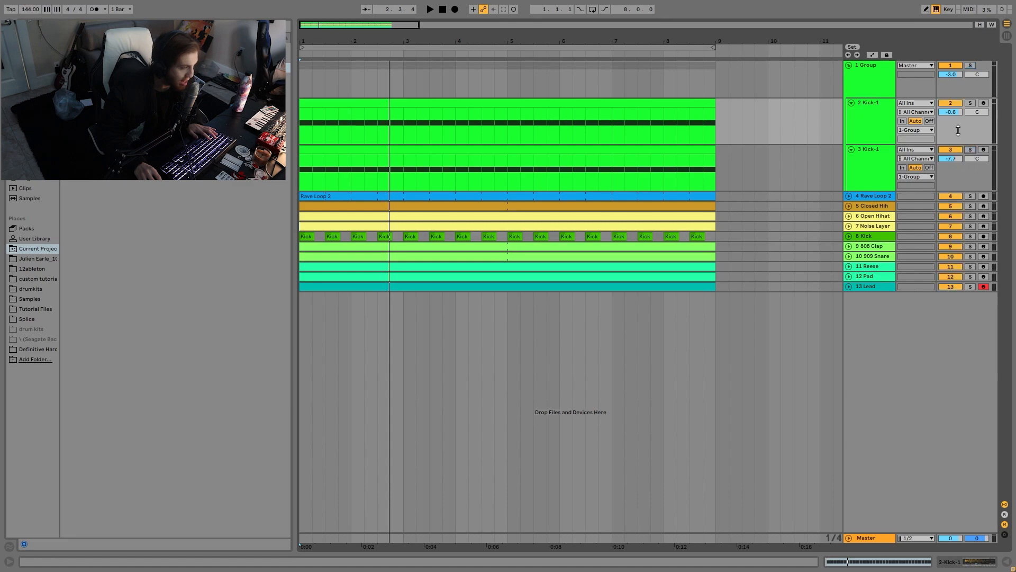
# Show the devices of the first Kick-1 track and audition that track soloed
pyautogui.click(970, 65)
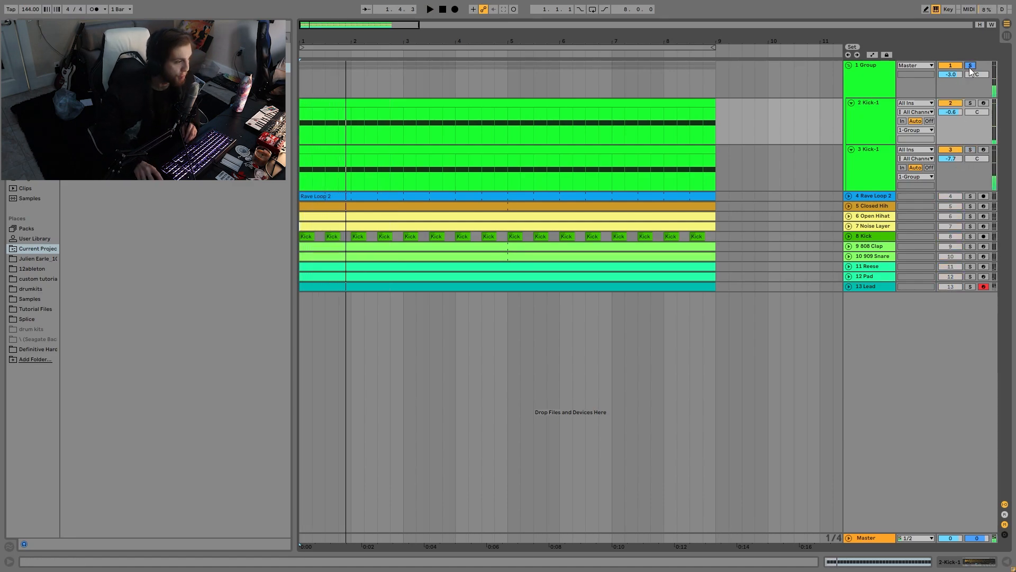
pyautogui.doubleClick(869, 132)
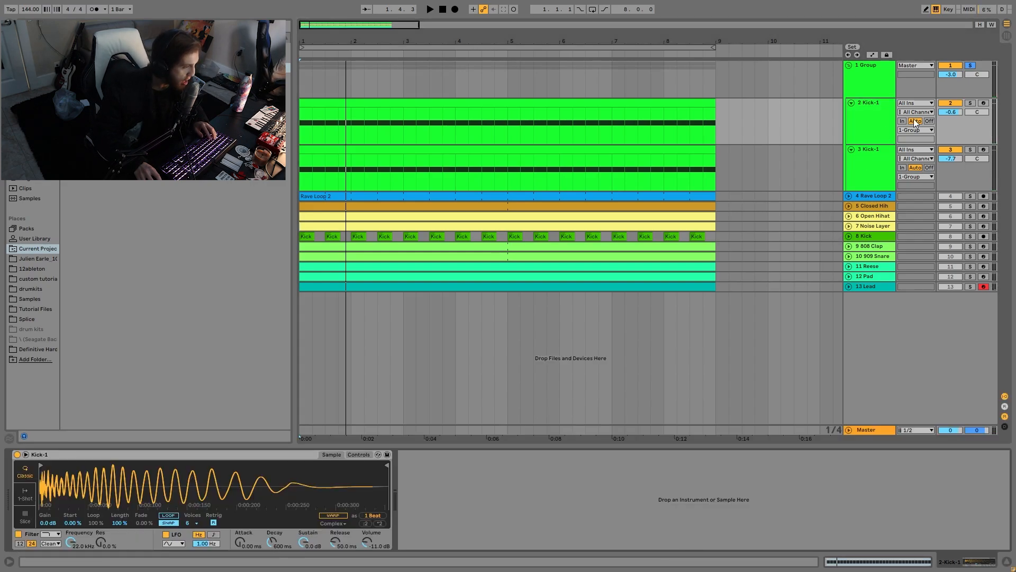
pyautogui.click(970, 103)
pyautogui.press('space')
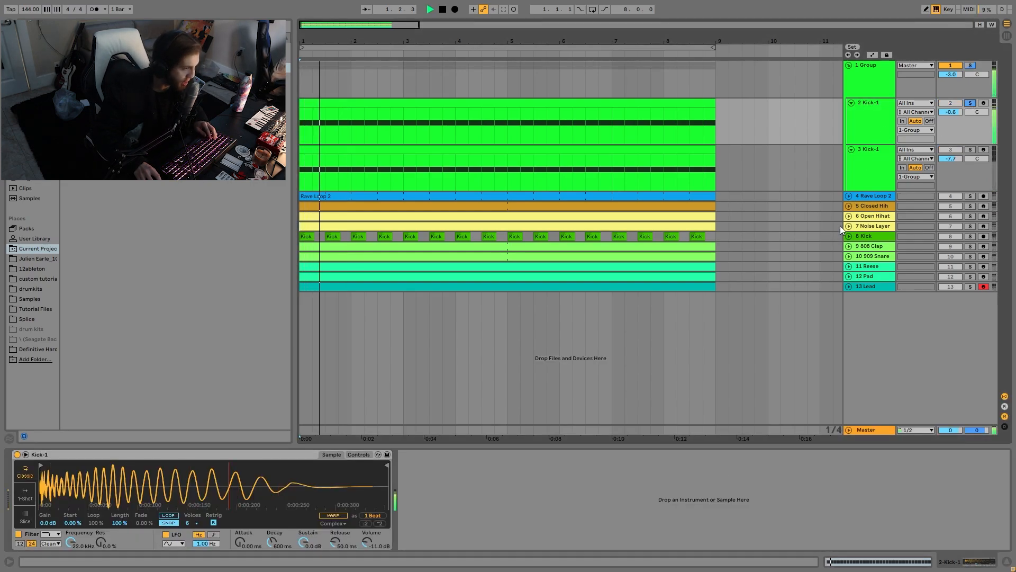
pyautogui.press('space')
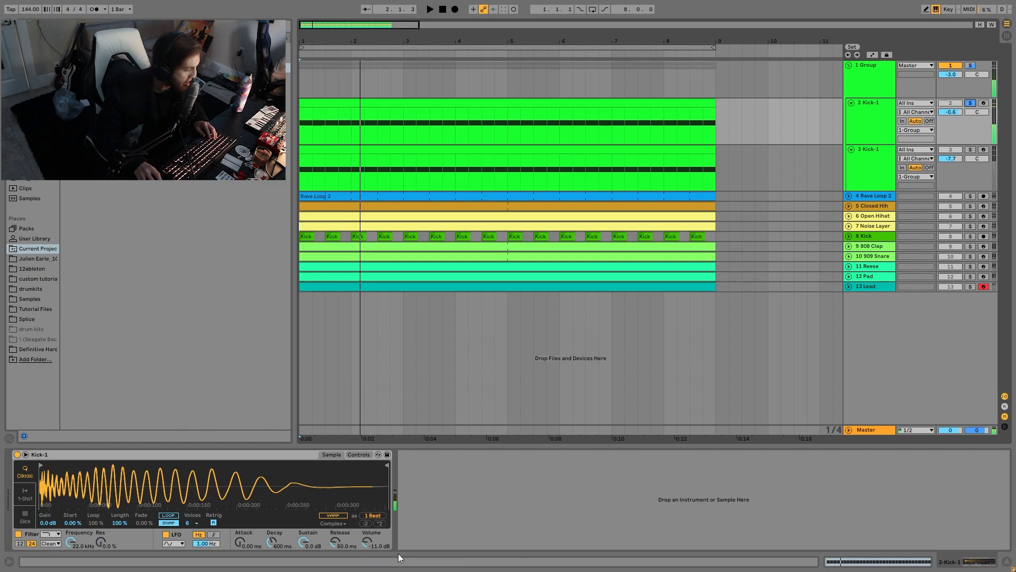
pyautogui.press('space')
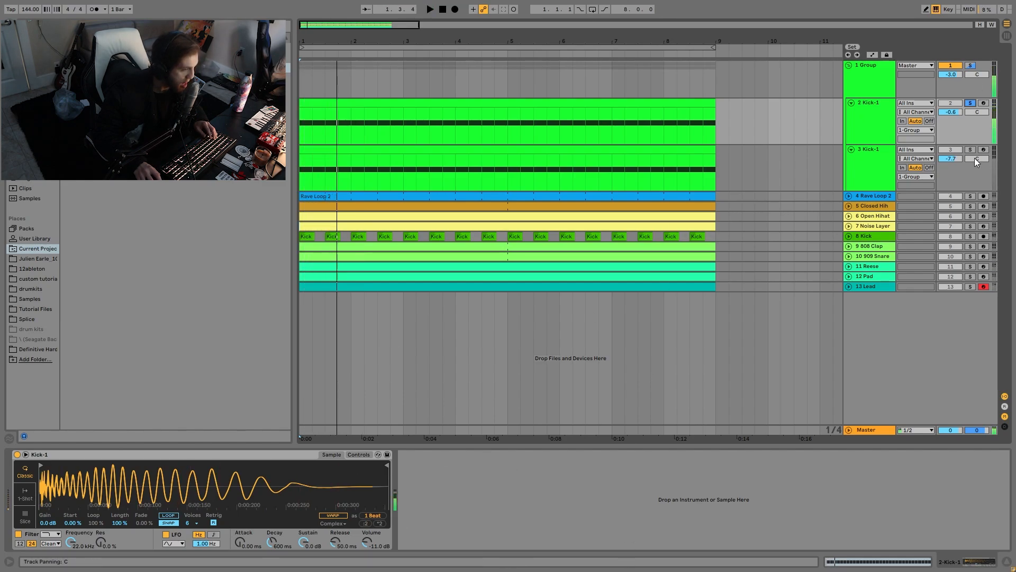
# Solo and play the second Kick-1 track, and examine its device chain from Reverb through EQ Eight
pyautogui.click(971, 154)
pyautogui.click(970, 150)
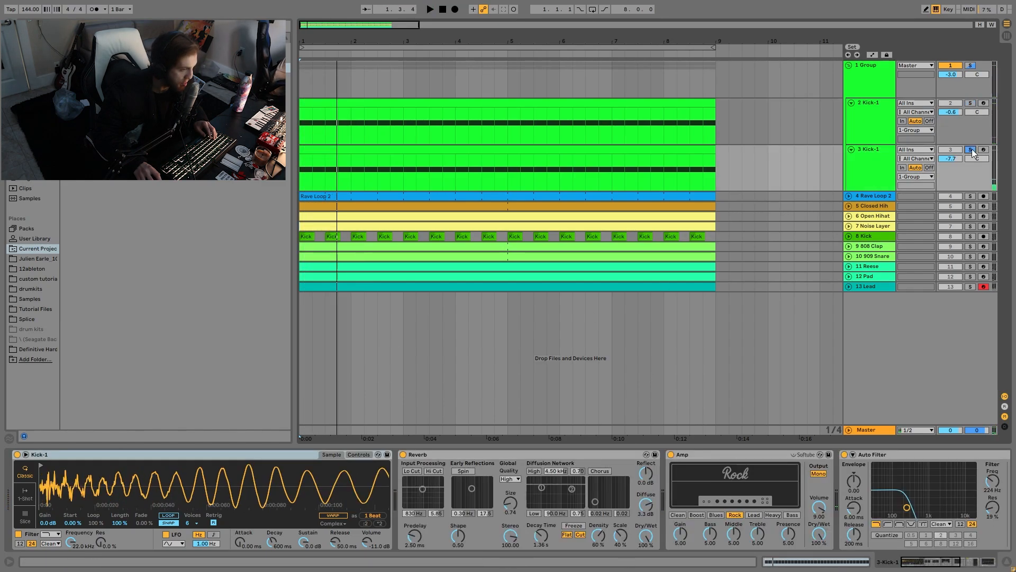
pyautogui.press('space')
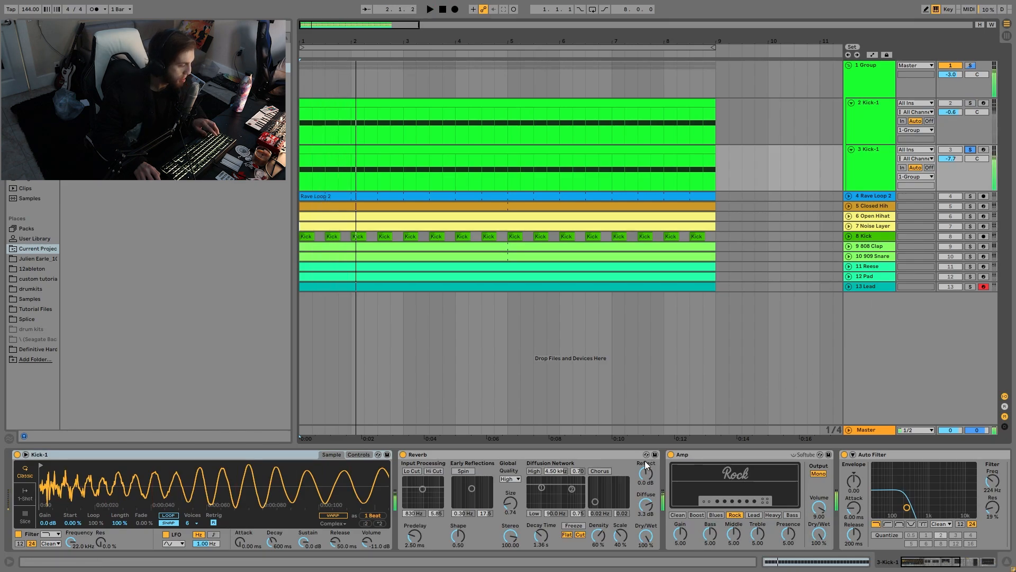
pyautogui.press('space')
pyautogui.scroll(-8, 644, 461)
pyautogui.scroll(-5, 745, 462)
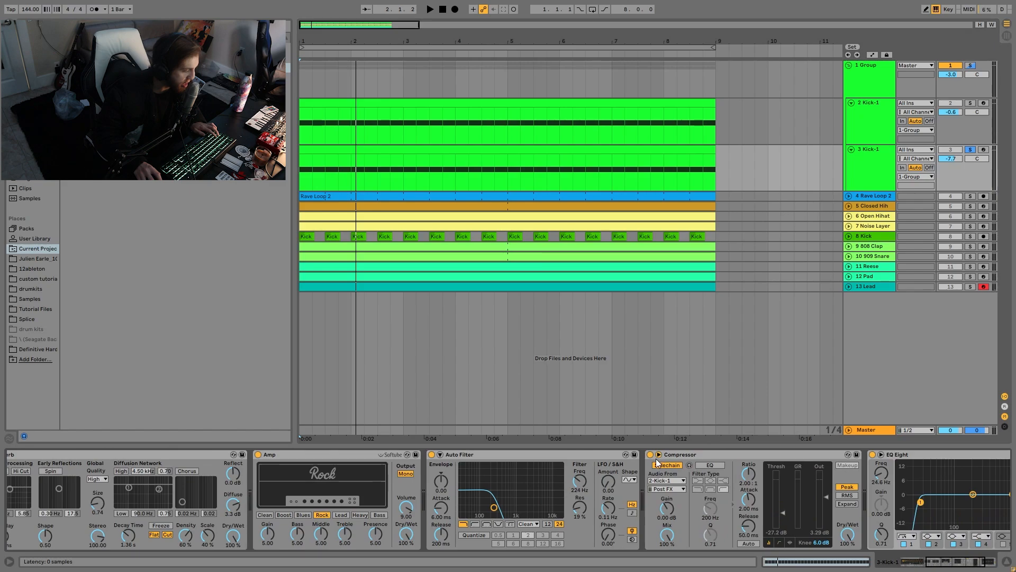
pyautogui.scroll(2, 657, 462)
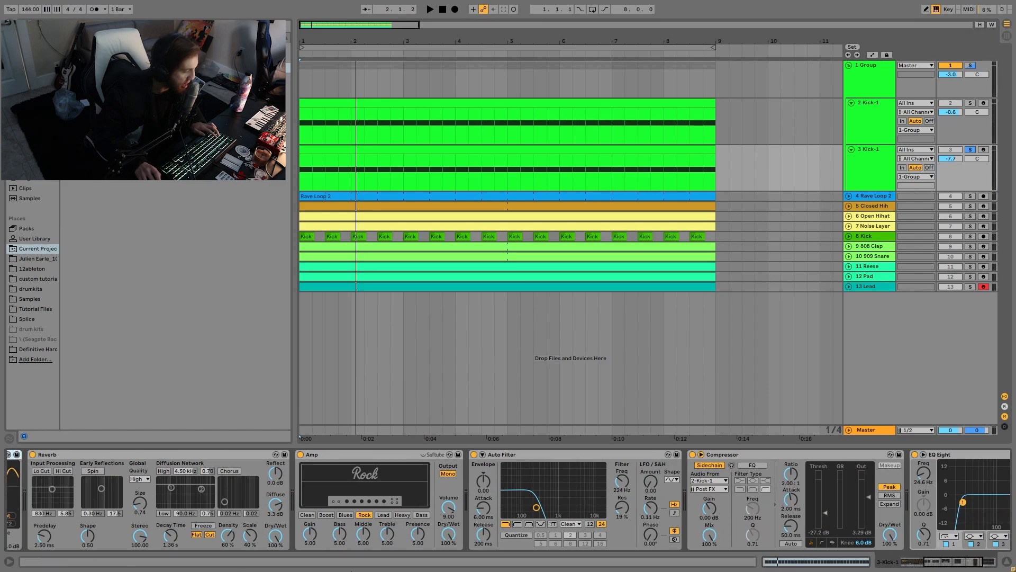
pyautogui.scroll(3, 351, 503)
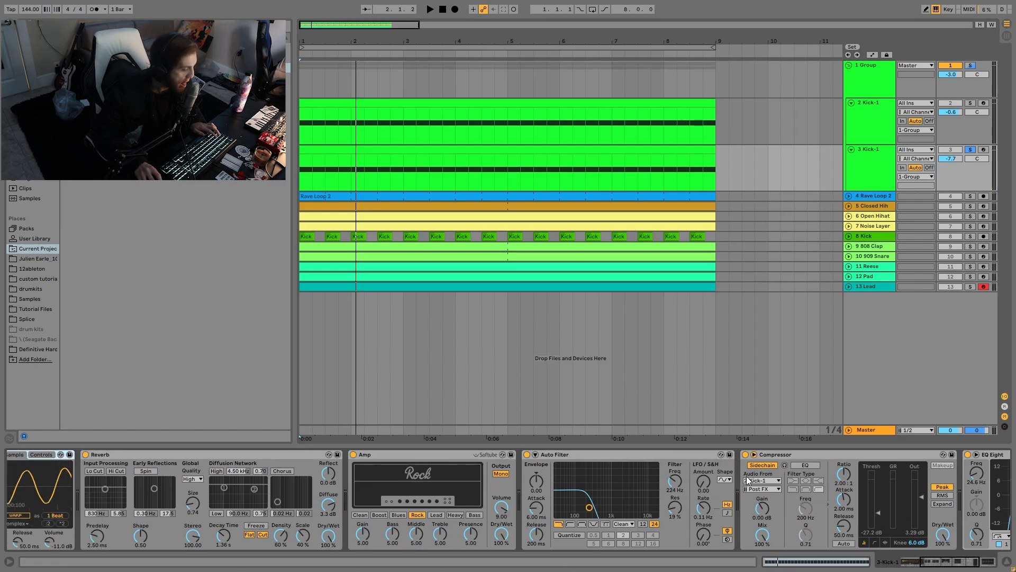
# Turn off the Compressor, Auto Filter and Amp on the second Kick-1 track, and compare playback with and without the Reverb
pyautogui.click(745, 454)
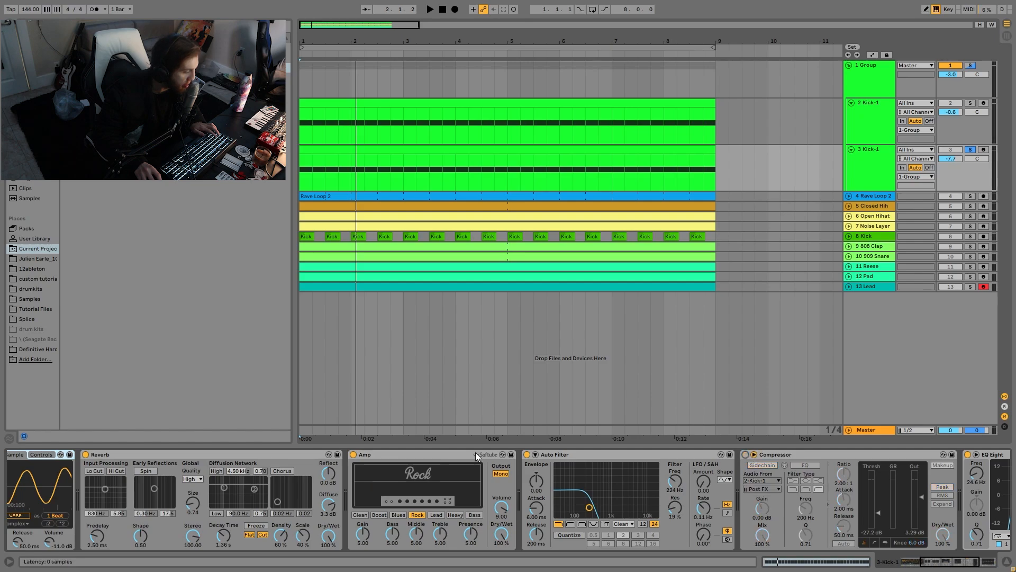
pyautogui.click(526, 455)
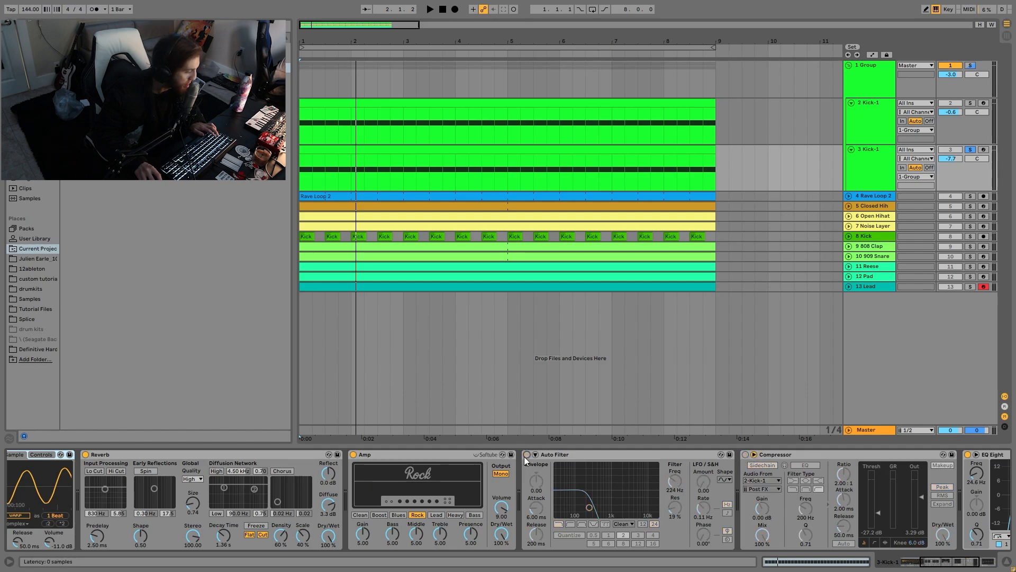
pyautogui.click(354, 454)
pyautogui.press('space')
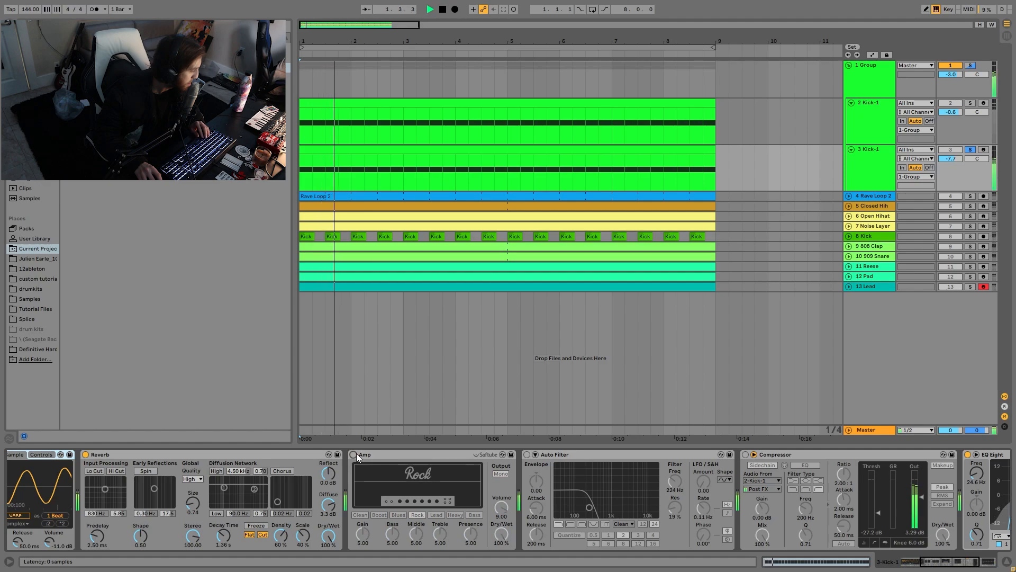
pyautogui.click(86, 454)
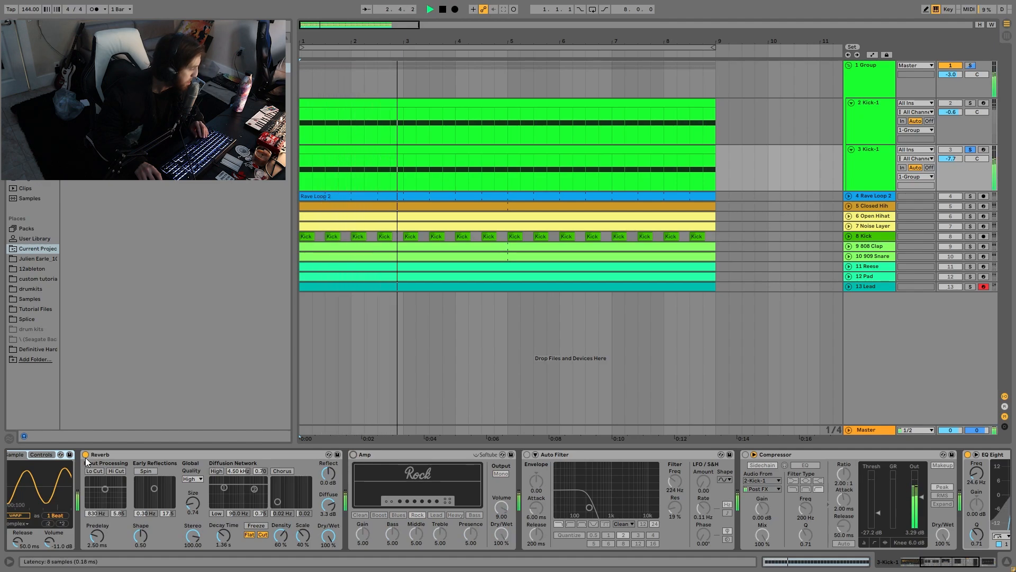
pyautogui.click(85, 454)
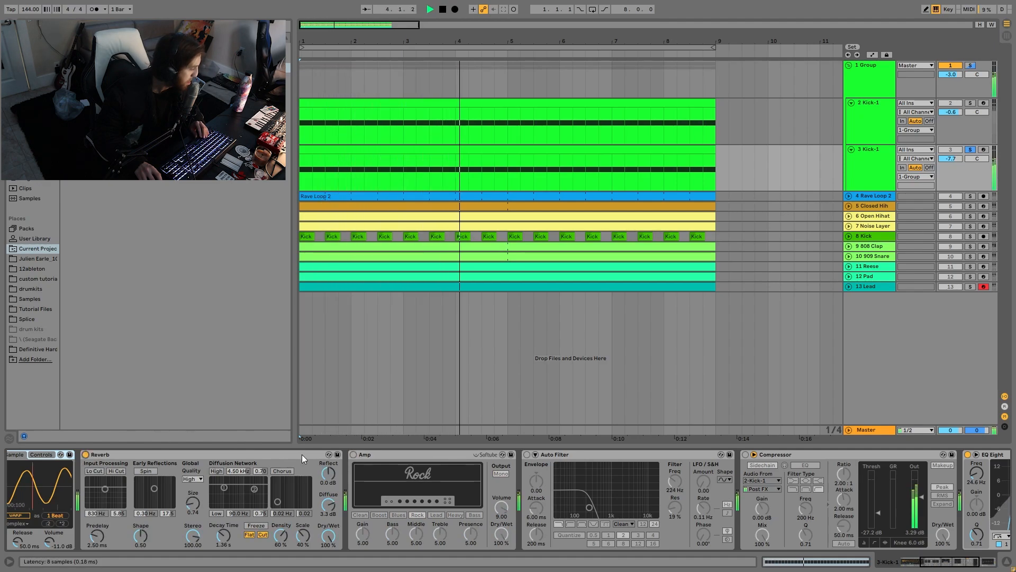
# Turn the Amp and the Auto Filter back on one at a time, auditioning the second Kick-1 track after each
pyautogui.click(354, 454)
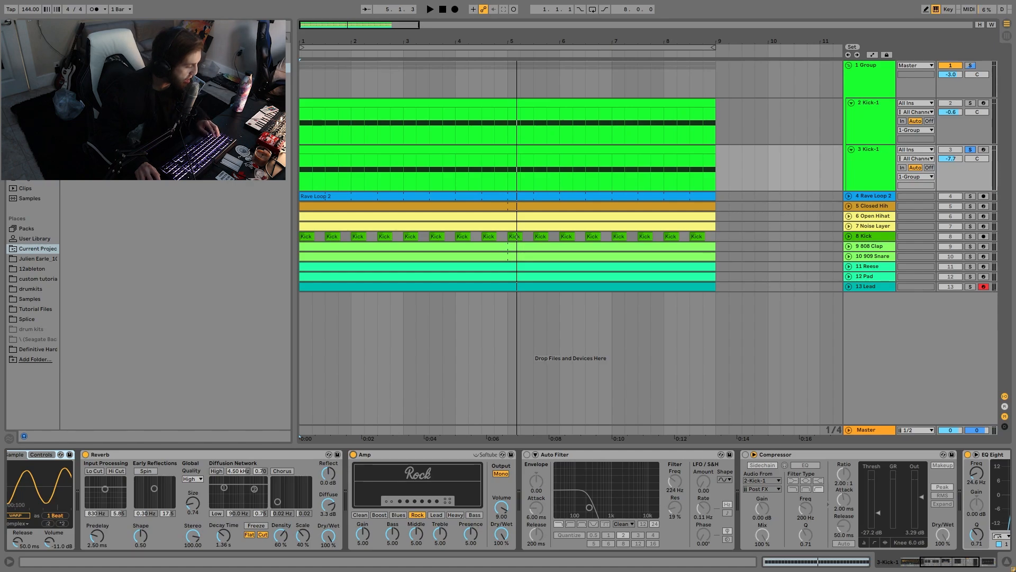
pyautogui.press('space')
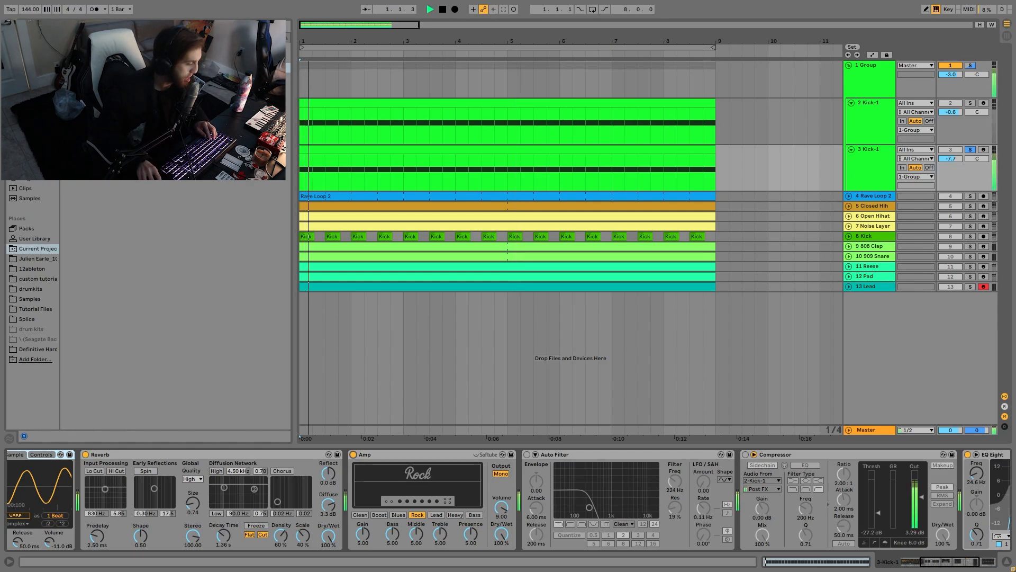
pyautogui.press('space')
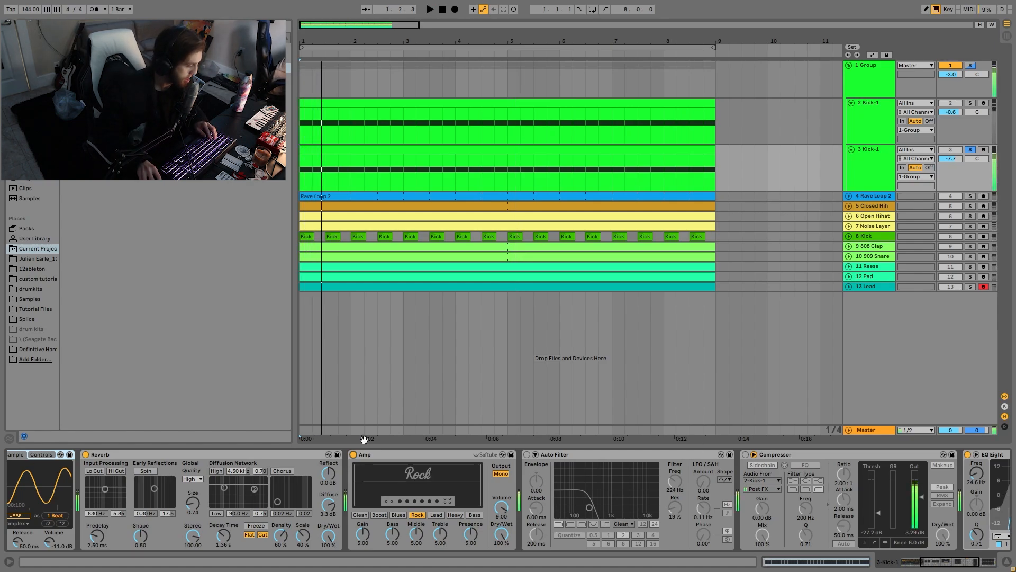
pyautogui.click(527, 455)
pyautogui.press('space')
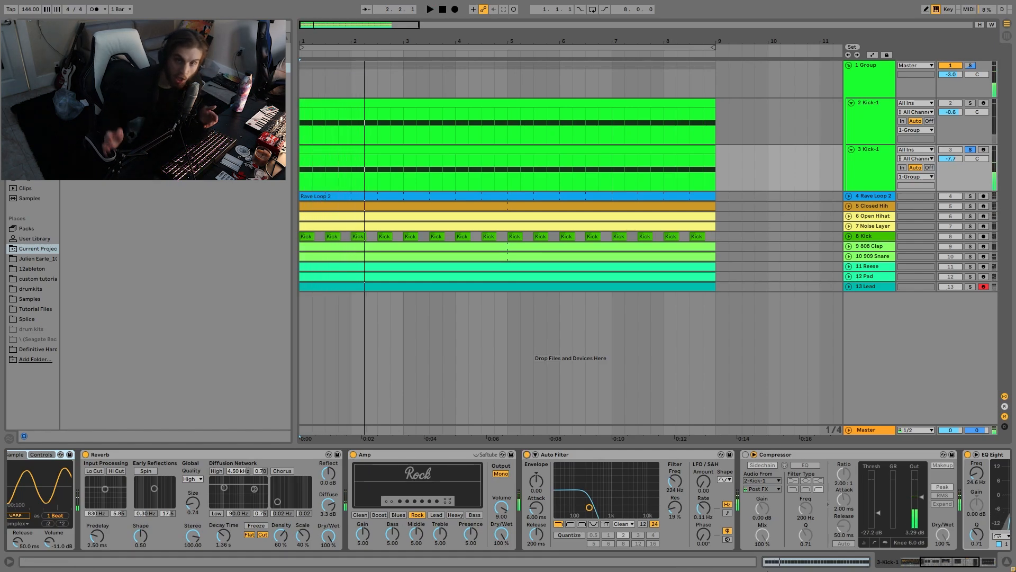
pyautogui.press('space')
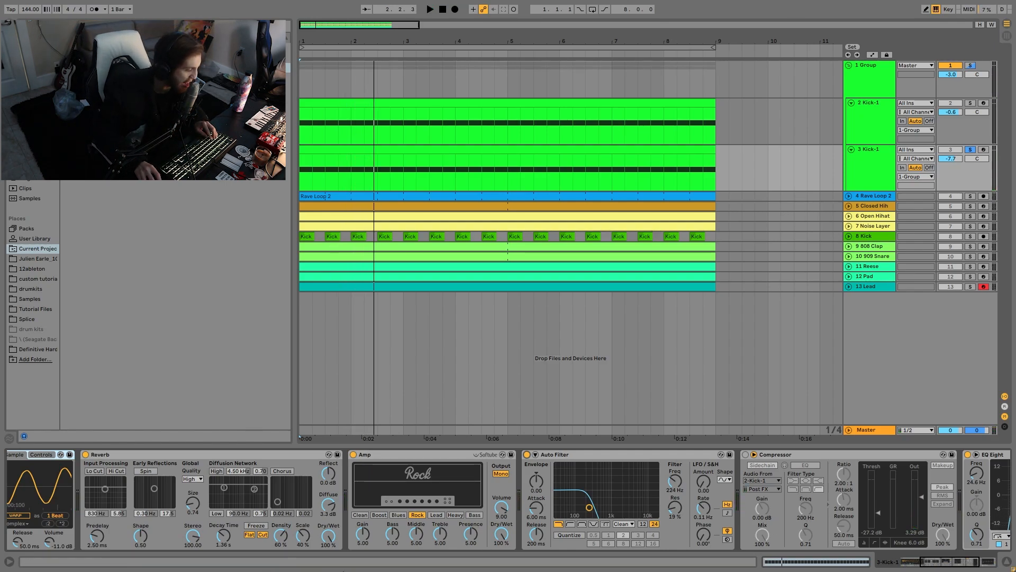
# Try lowering the Auto Filter frequency to 90.2 Hz during playback, and undo the change
pyautogui.moveTo(669, 492); pyautogui.dragTo(669, 513)
pyautogui.press('space')
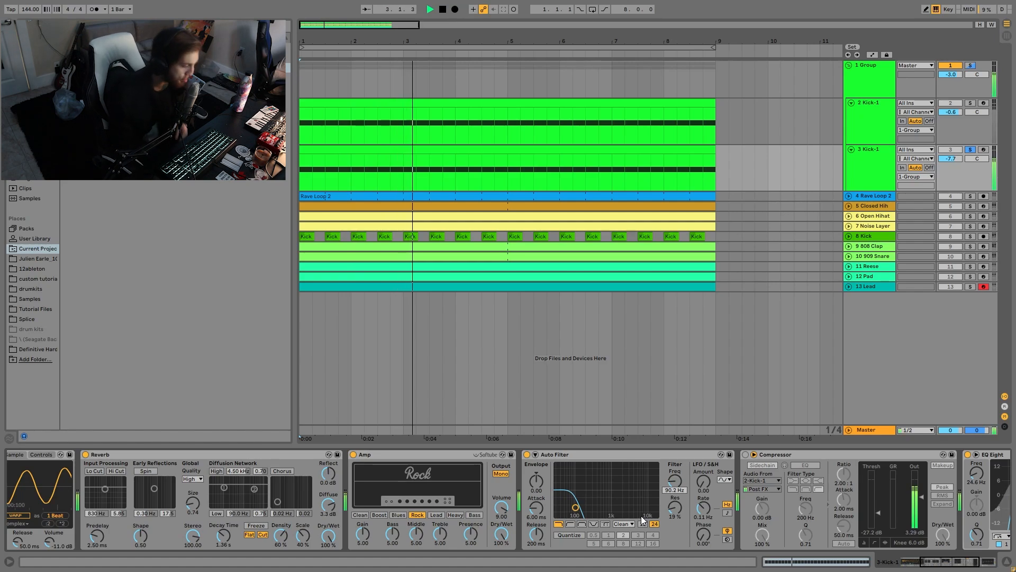
pyautogui.hotkey('ctrl', 'z')
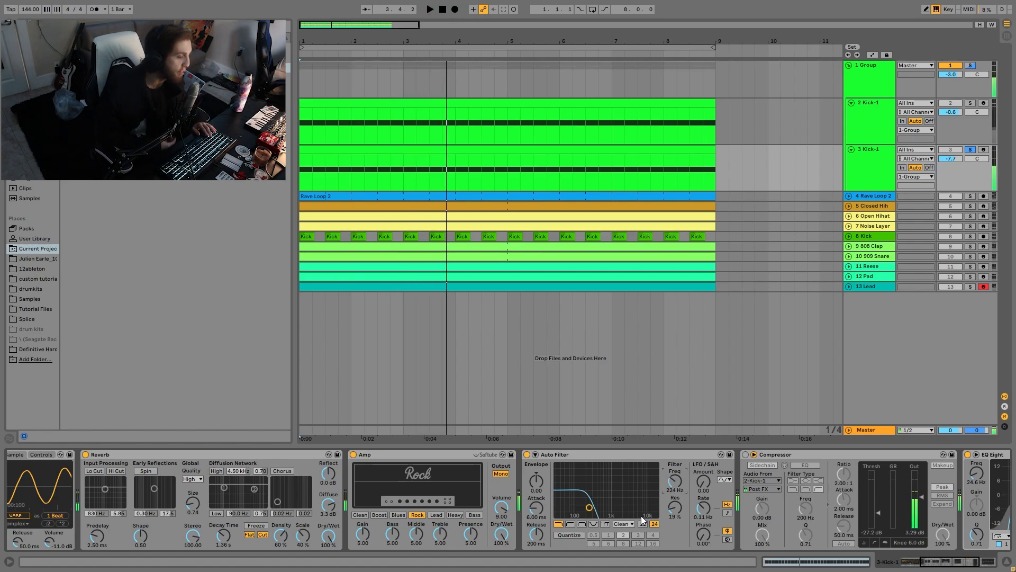
pyautogui.press('space')
pyautogui.press('space')
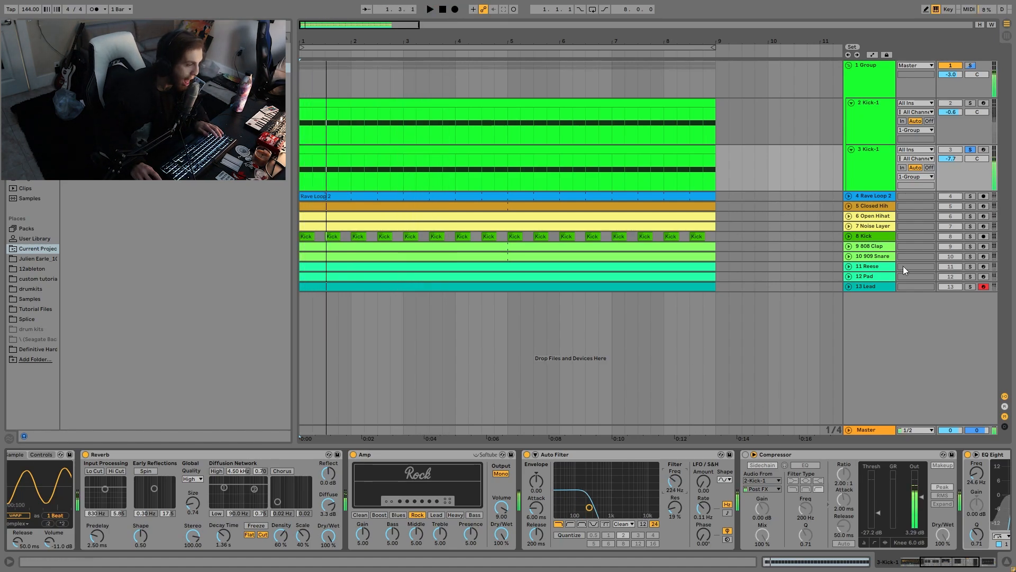
# Solo the Reese alongside the second Kick-1 track and set the Auto Filter to 90.0 Hz with 25% resonance during playback
pyautogui.click(968, 267)
pyautogui.press('space')
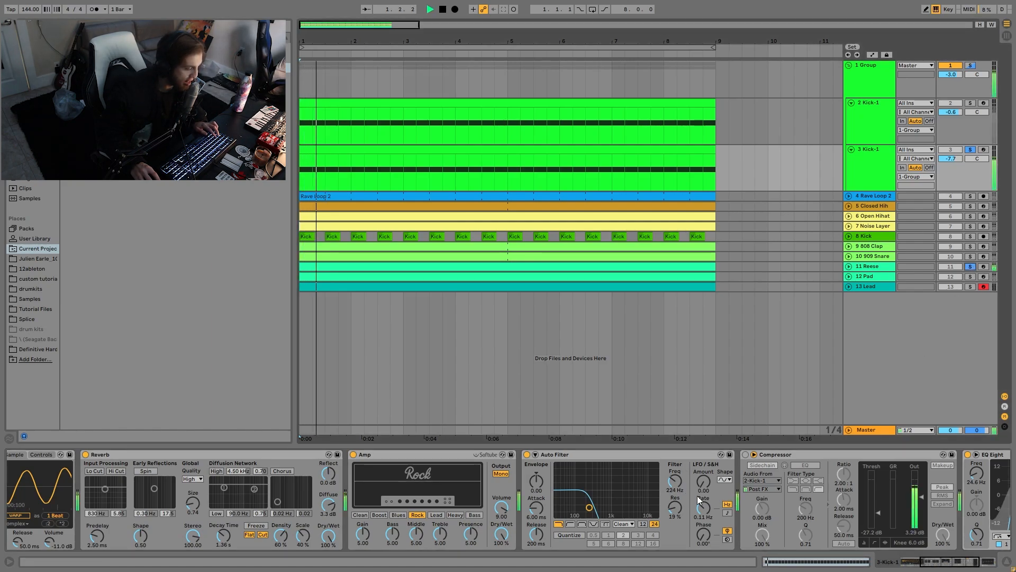
pyautogui.moveTo(589, 507); pyautogui.dragTo(576, 506)
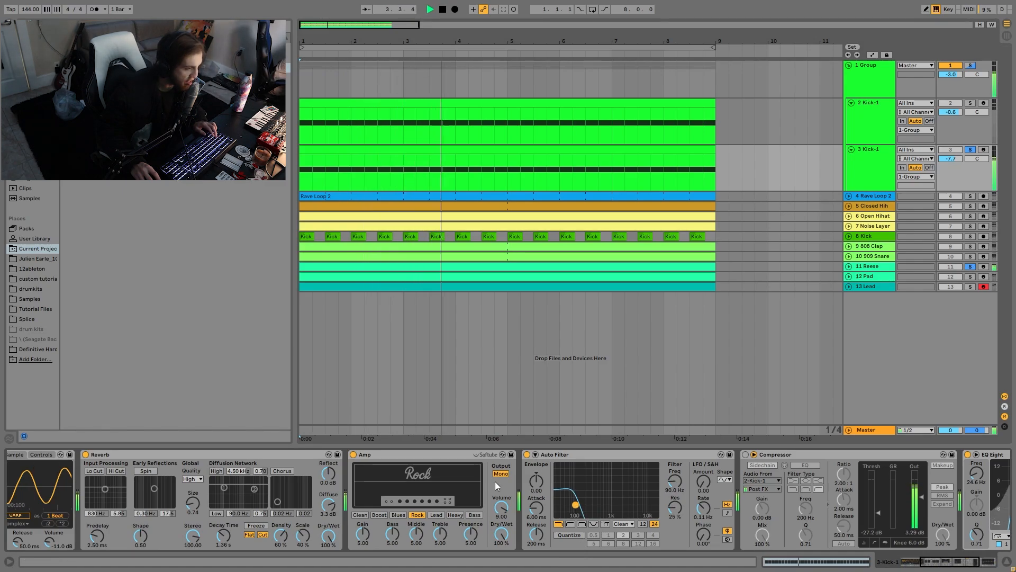
# Undo the Auto Filter frequency and resonance changes, and unsolo the Reese after auditioning it with the second Kick-1 track
pyautogui.hotkey('ctrl', 'z')
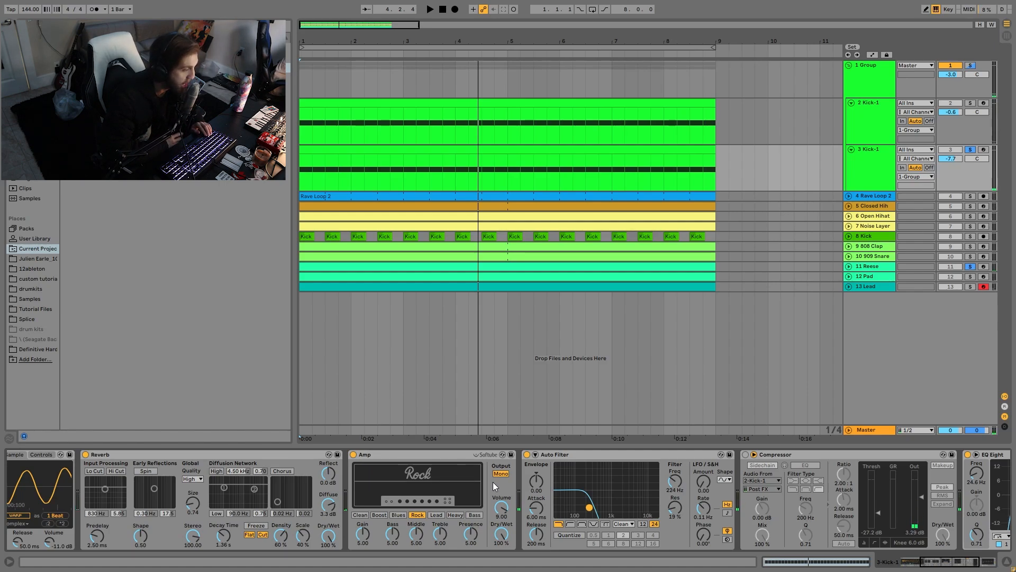
pyautogui.press('space')
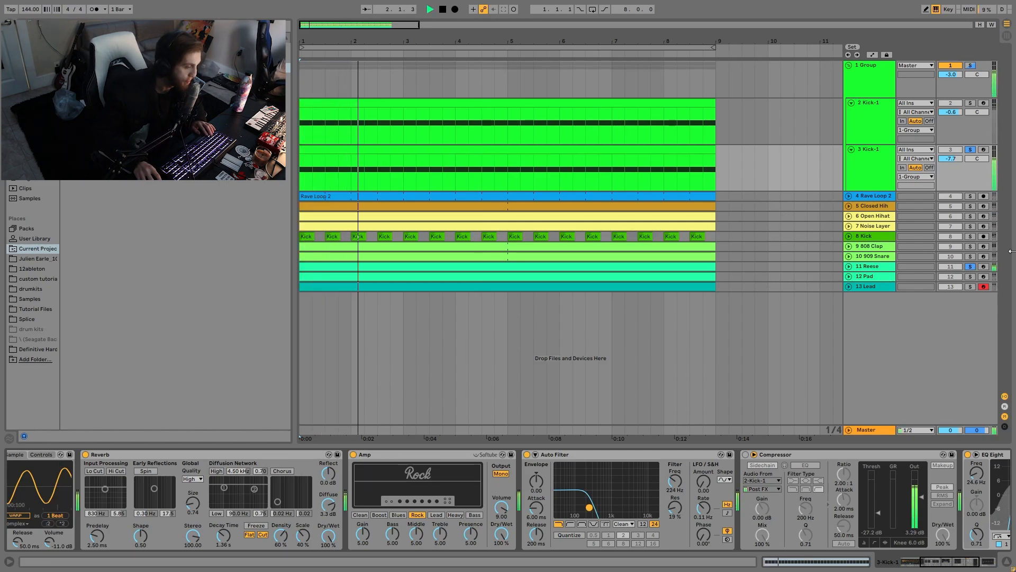
pyautogui.click(971, 268)
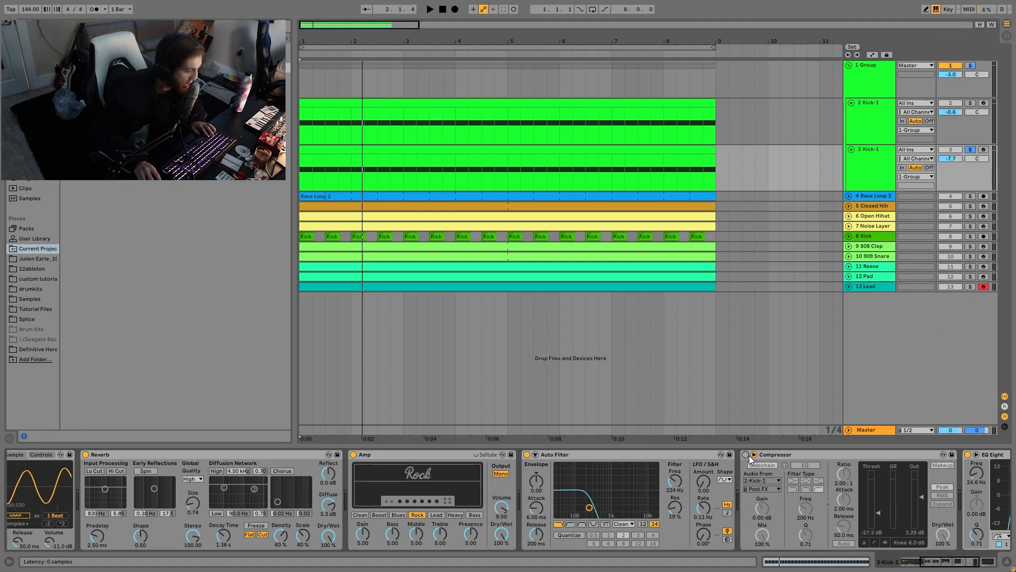
# Turn the Compressor on the second Kick-1 track back on and audition its sidechain effect
pyautogui.click(763, 465)
pyautogui.press('space')
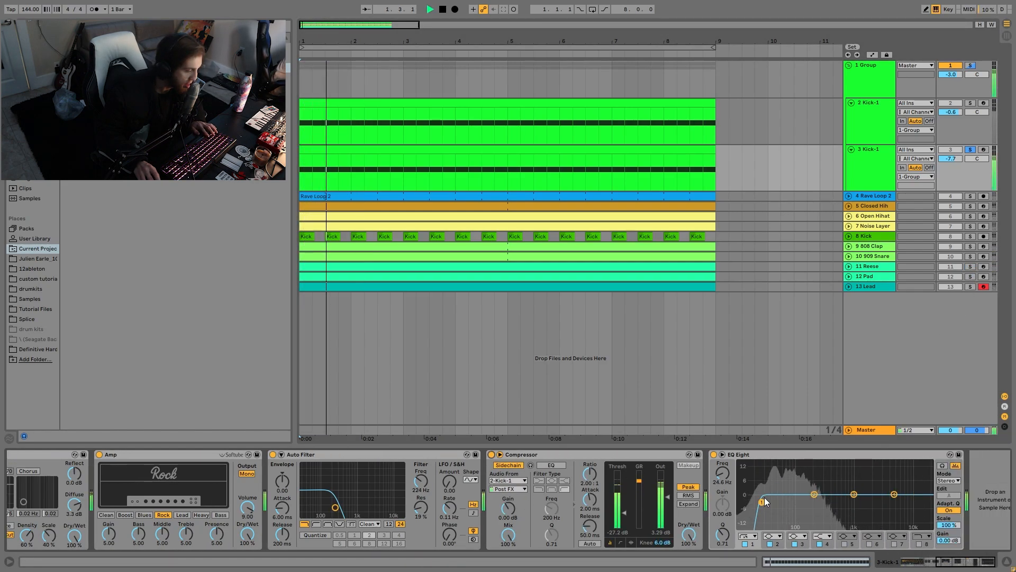
pyautogui.press('space')
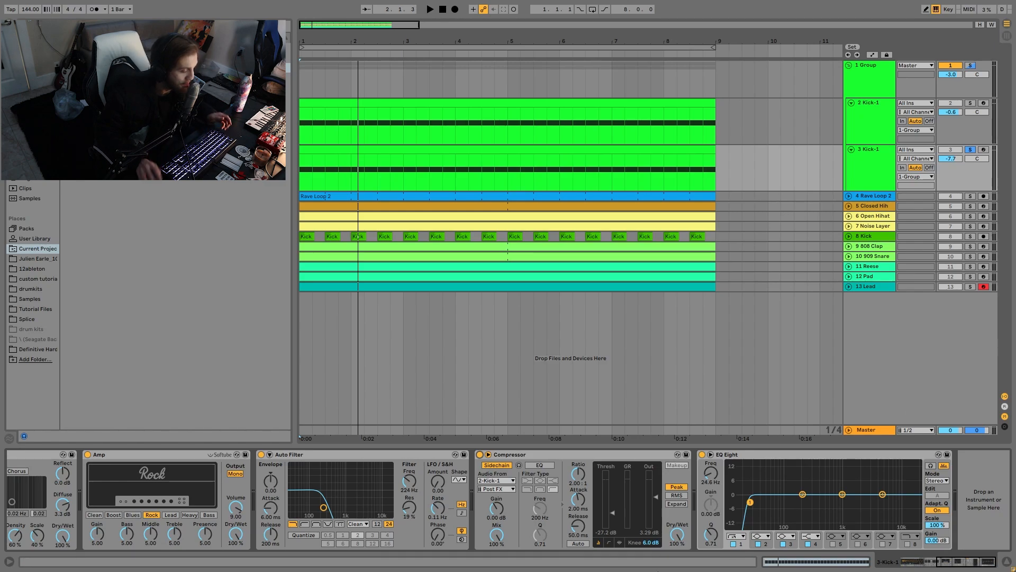
# Compare the second Kick-1 track with its EQ Eight off and on during playback
pyautogui.press('space')
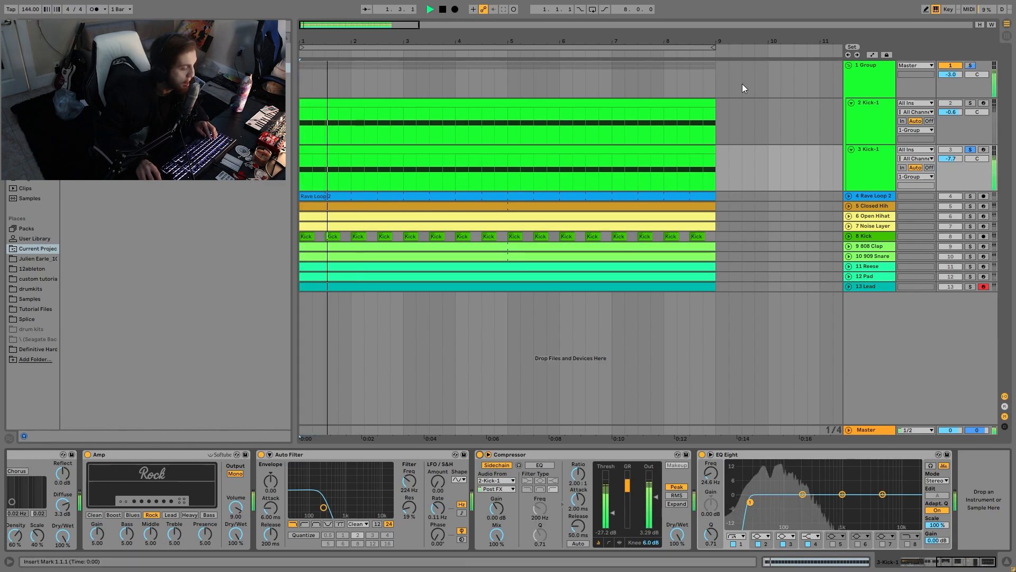
pyautogui.click(702, 454)
pyautogui.click(704, 454)
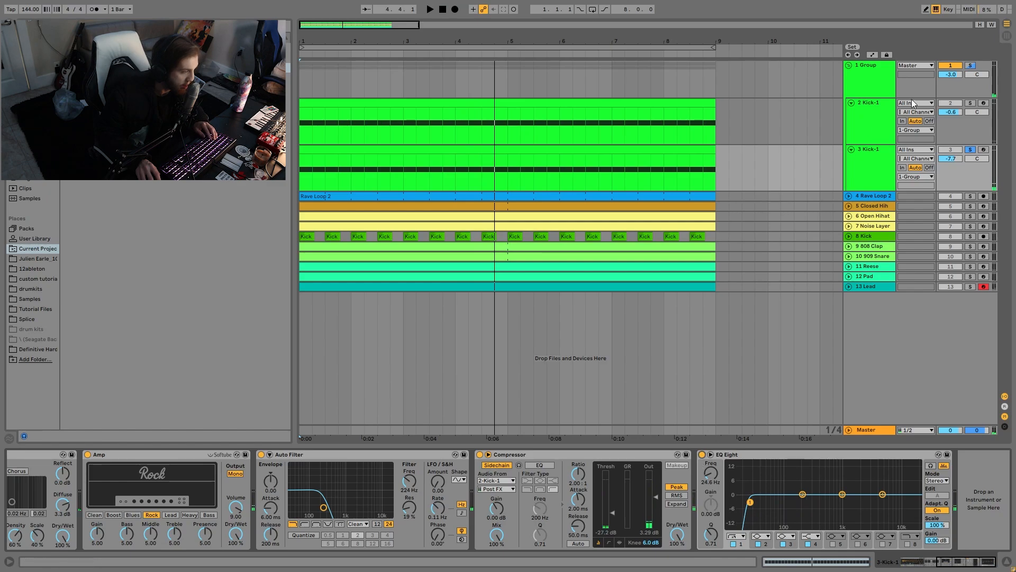
# Solo the kick Group and compare its playback with the Drum Buss off and on
pyautogui.click(891, 72)
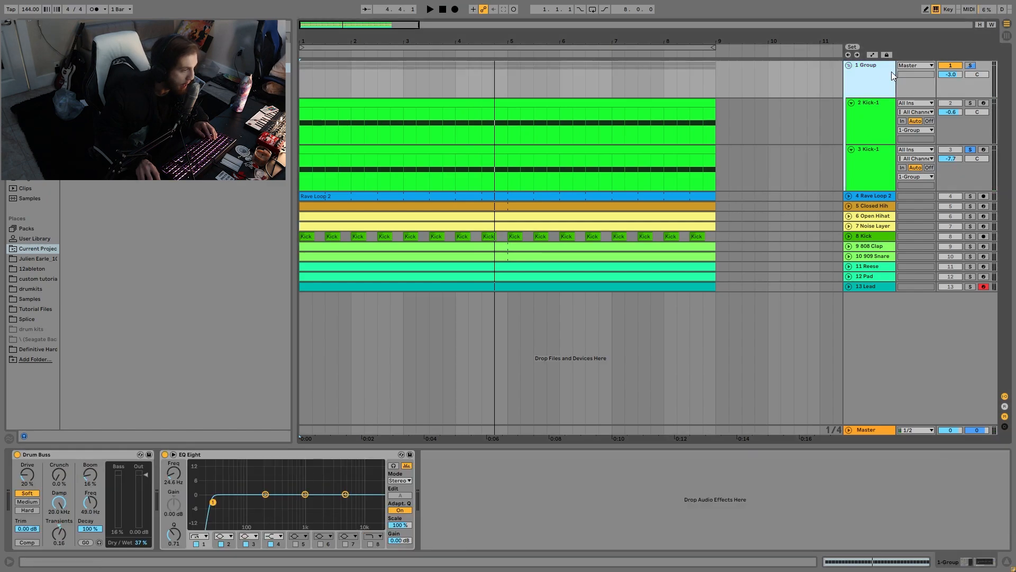
pyautogui.click(970, 65)
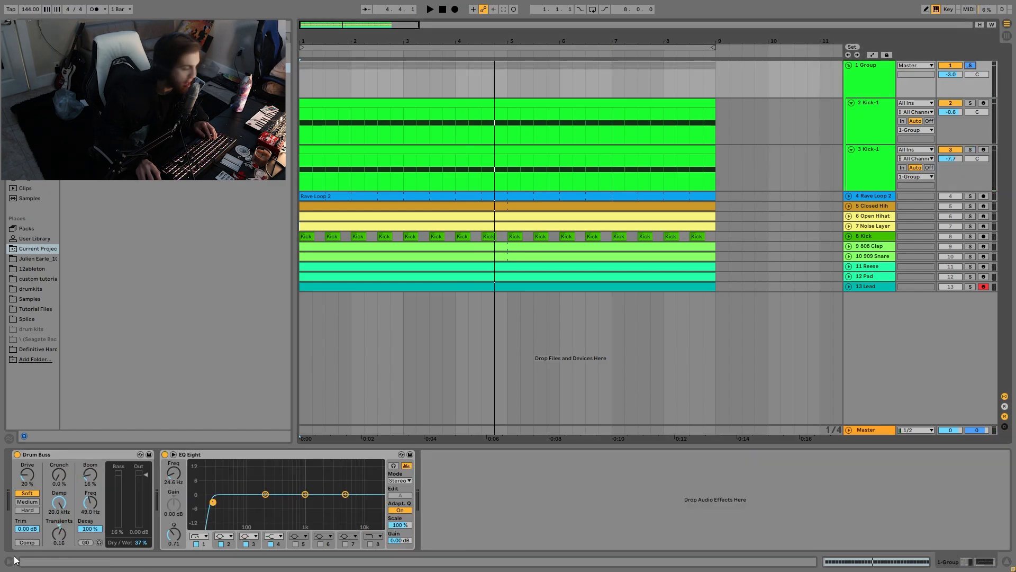
pyautogui.click(16, 454)
pyautogui.press('space')
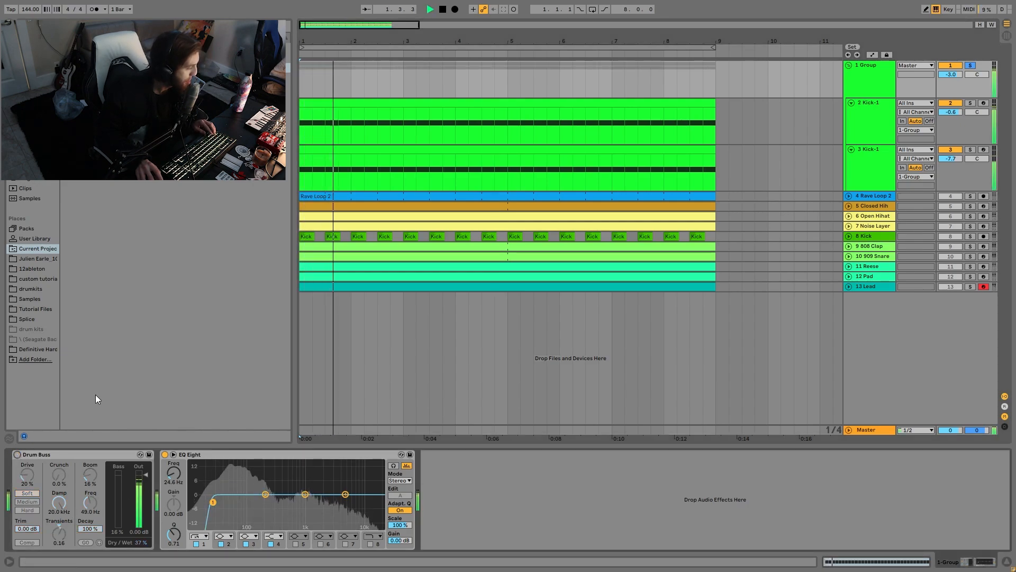
pyautogui.hotkey('ctrl', 'z')
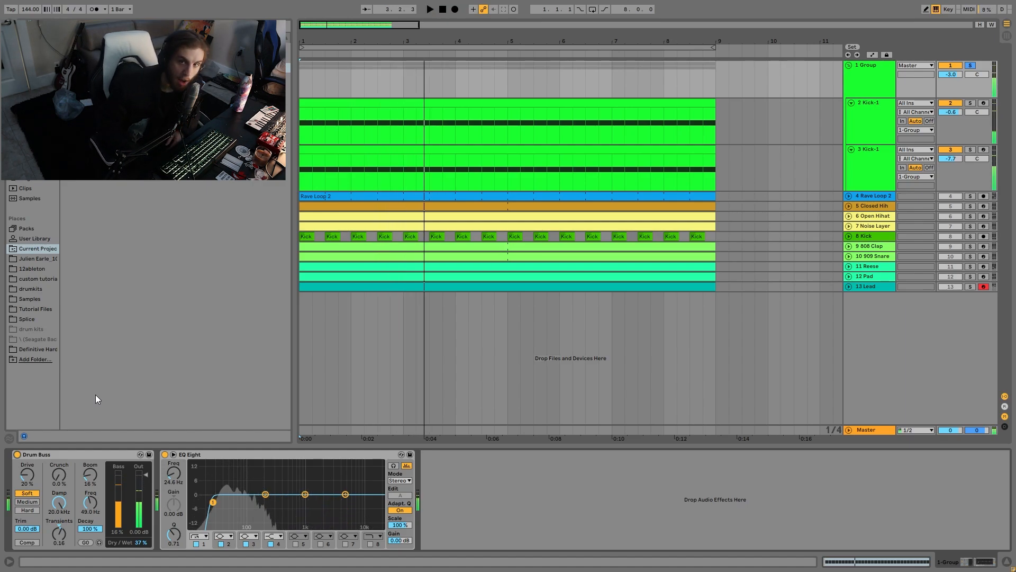
pyautogui.press('space')
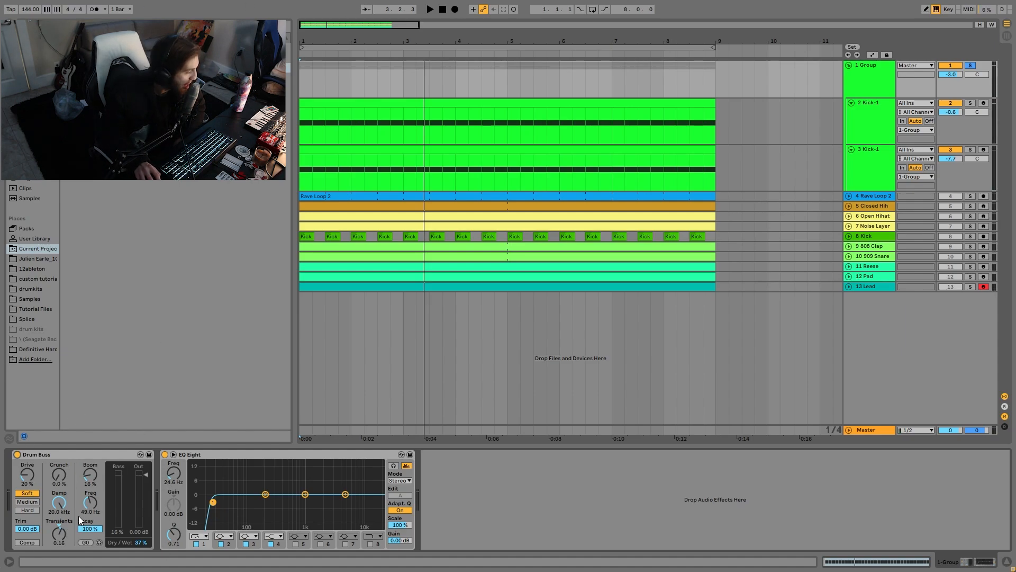
# Audition the soloed kick Group while examining the device chains of the second Kick-1 track and the Group
pyautogui.press('space')
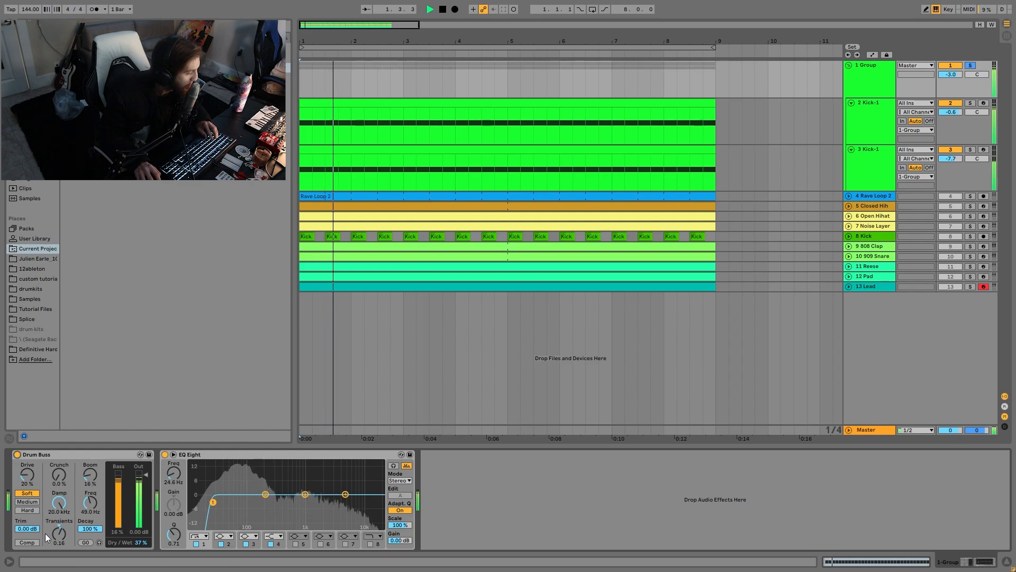
pyautogui.press('space')
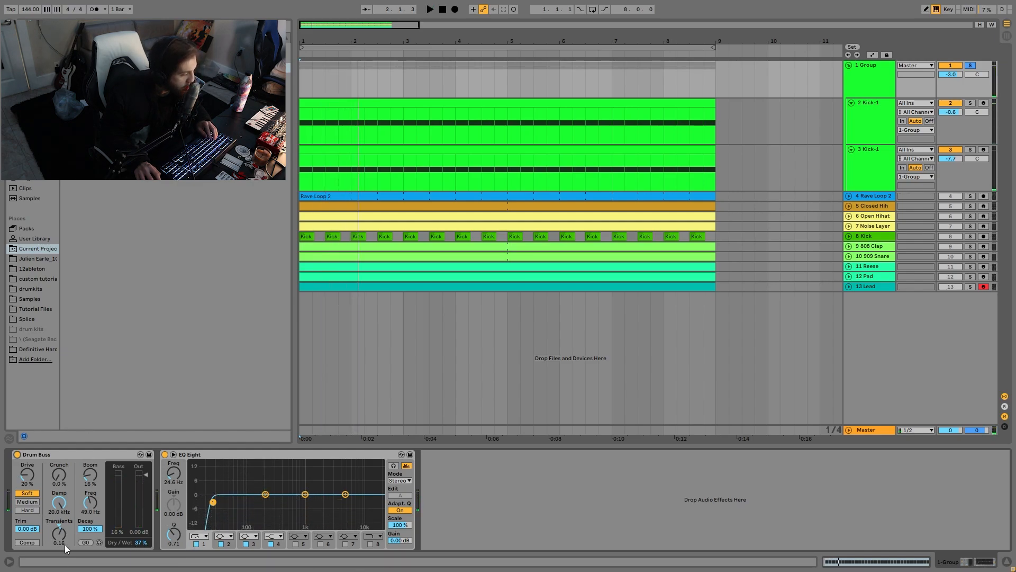
pyautogui.click(882, 132)
pyautogui.press('space')
pyautogui.click(878, 156)
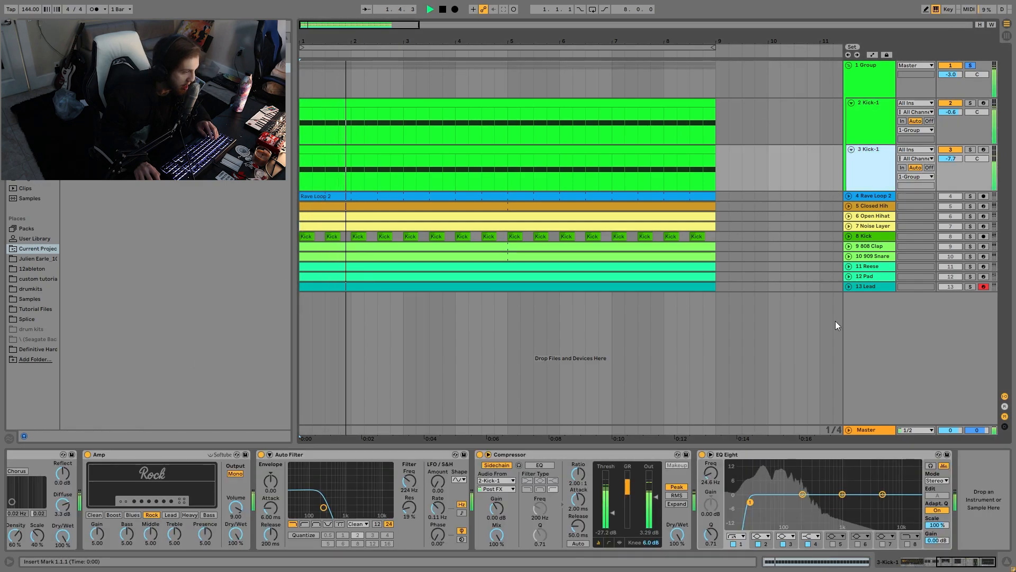
pyautogui.click(876, 87)
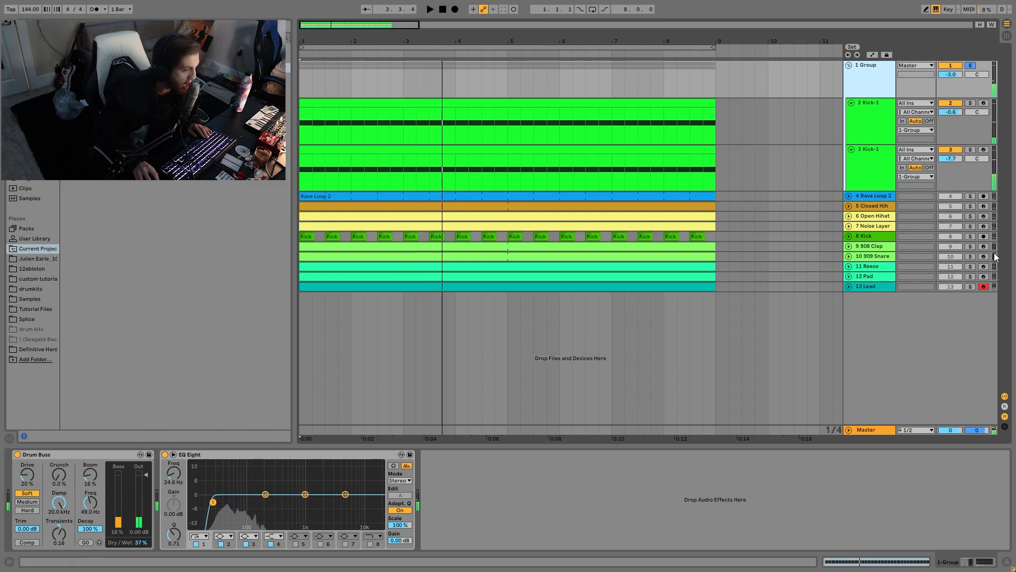
# Solo Rave Loop 2 for playback and unfold its track to show the waveform
pyautogui.click(971, 199)
pyautogui.press('space')
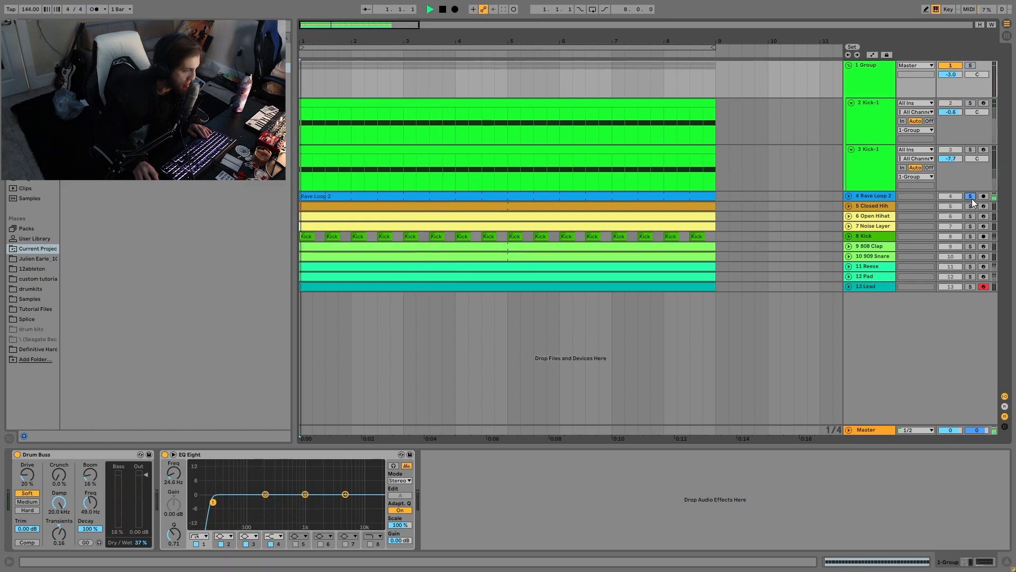
pyautogui.click(849, 197)
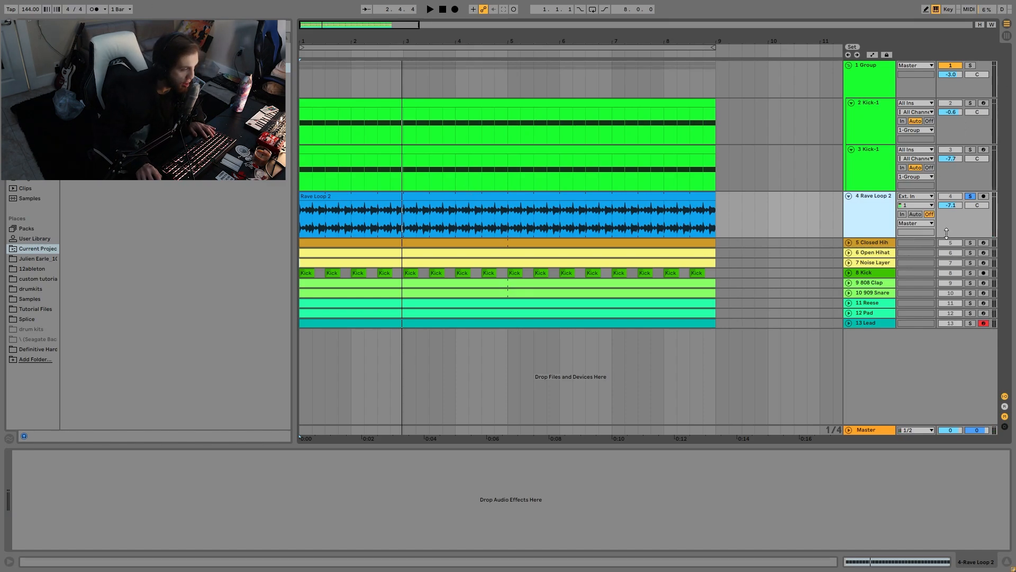
# Solo Closed Hih, Open Hihat, Noise Layer, 808 Clap and 909 Snare together and audition them
pyautogui.click(970, 243)
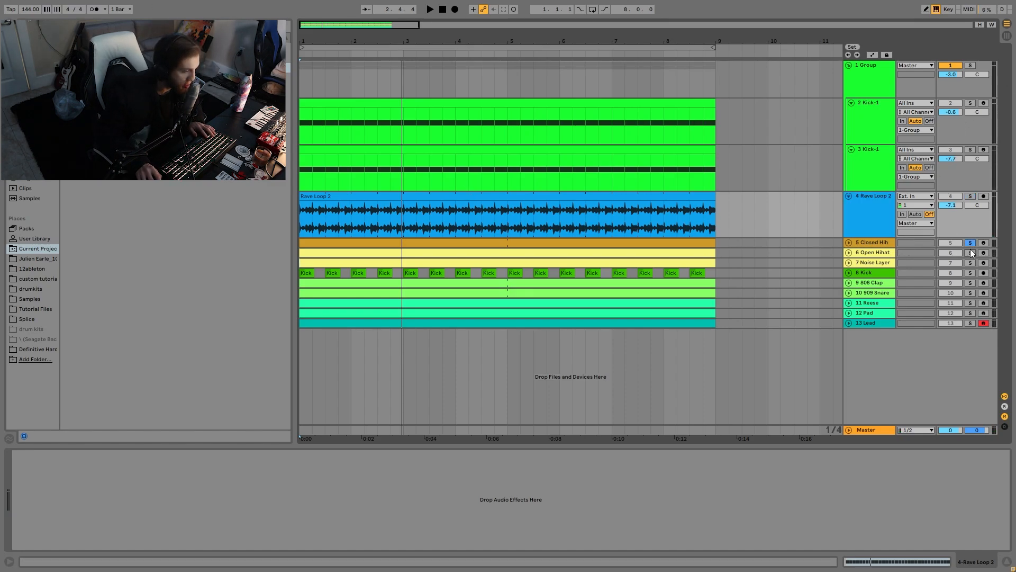
pyautogui.click(970, 263)
pyautogui.press('space')
pyautogui.click(970, 283)
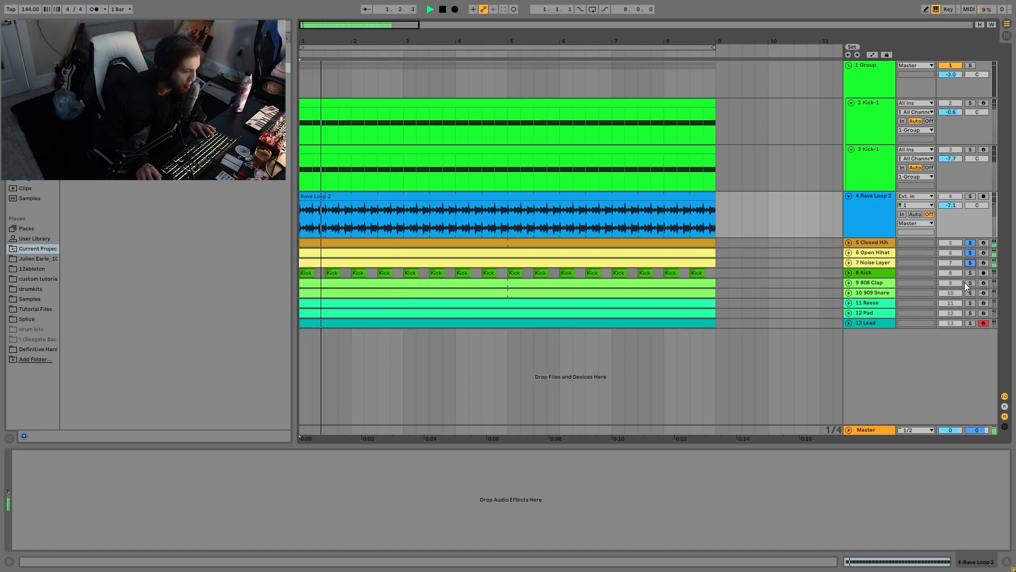
pyautogui.click(971, 293)
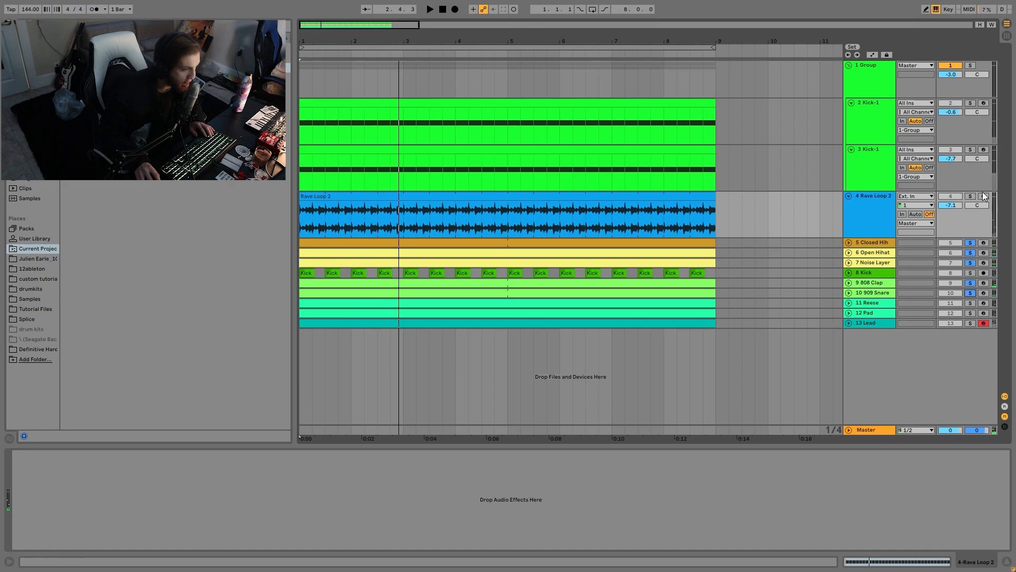
# Solo and audition Rave Loop 2 with its empty device chain in view, and compare it with the soloed kick Group
pyautogui.click(971, 196)
pyautogui.press('space')
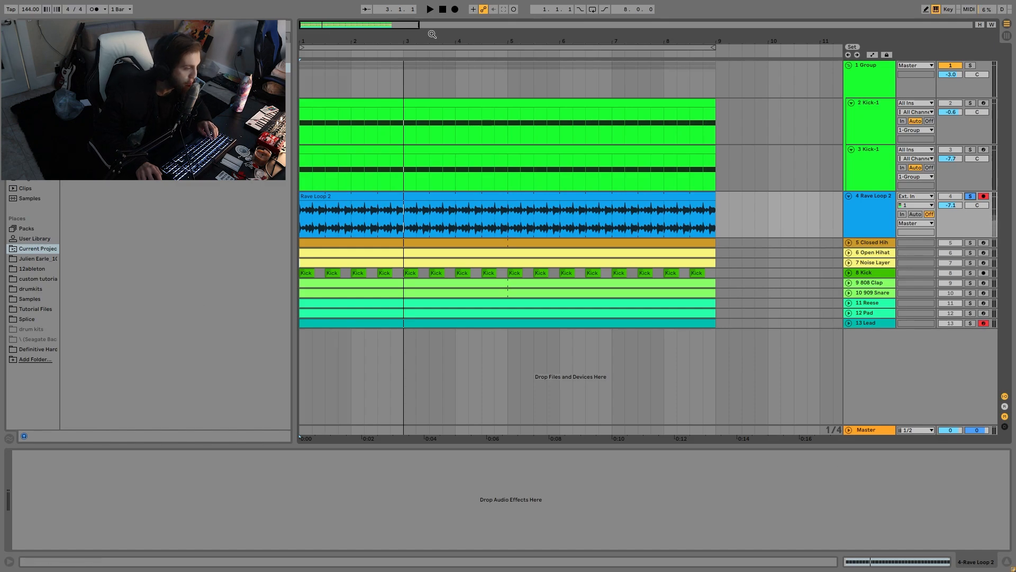
pyautogui.press('space')
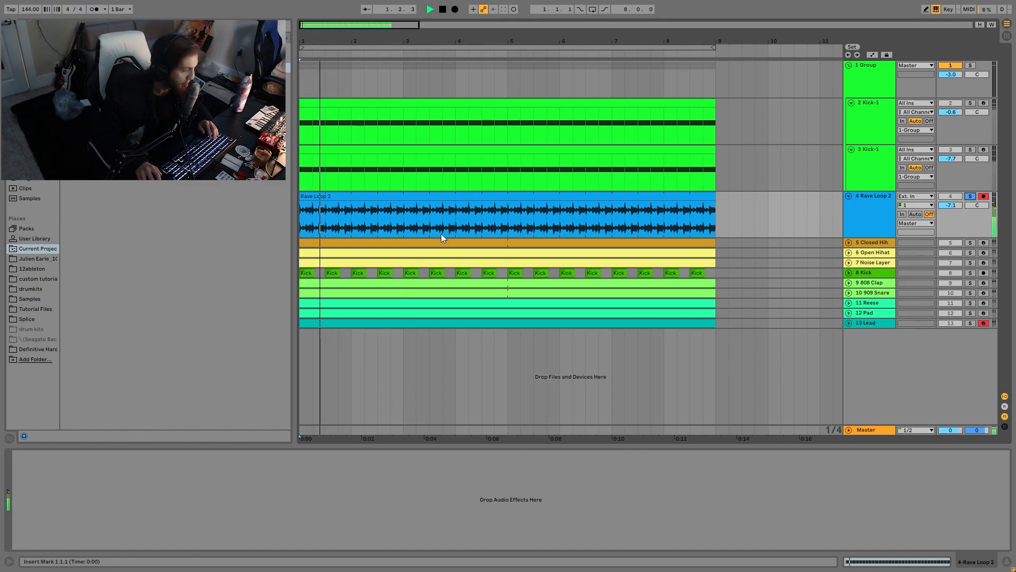
pyautogui.click(890, 212)
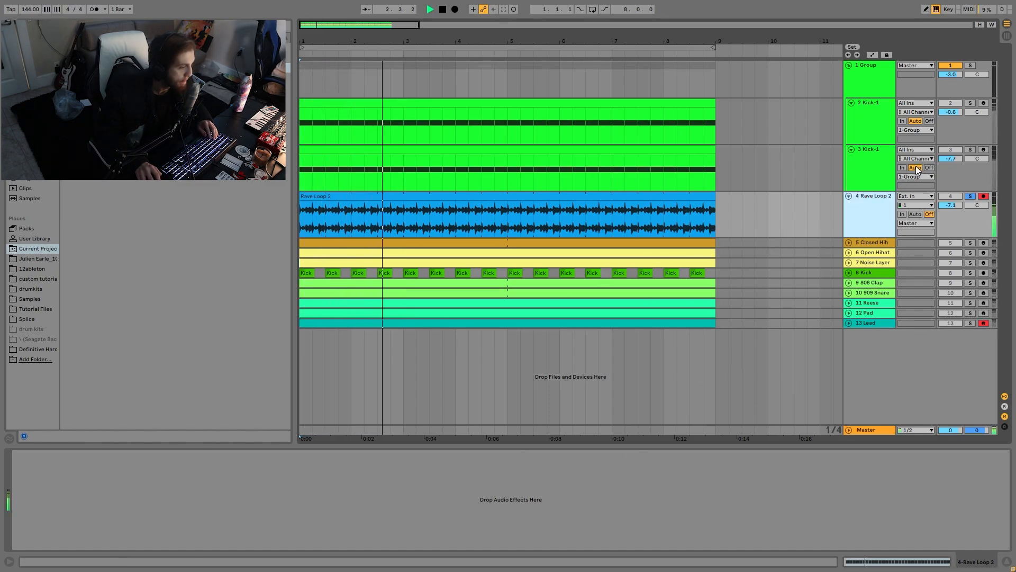
pyautogui.press('space')
pyautogui.click(970, 65)
pyautogui.press('space')
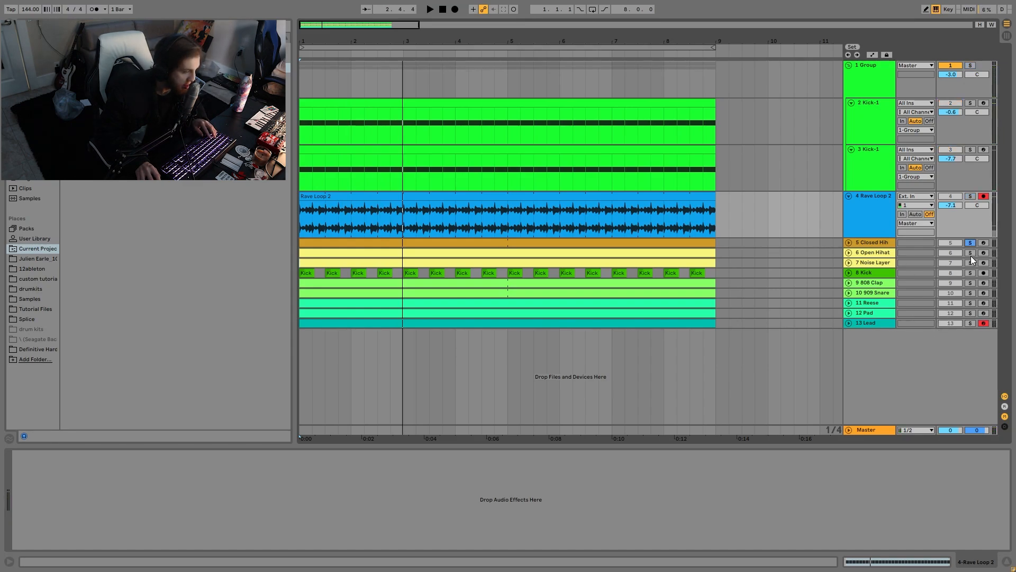
# Solo Closed Hih, Open Hihat and Noise Layer together during playback, and unfold the three tracks
pyautogui.click(970, 262)
pyautogui.press('space')
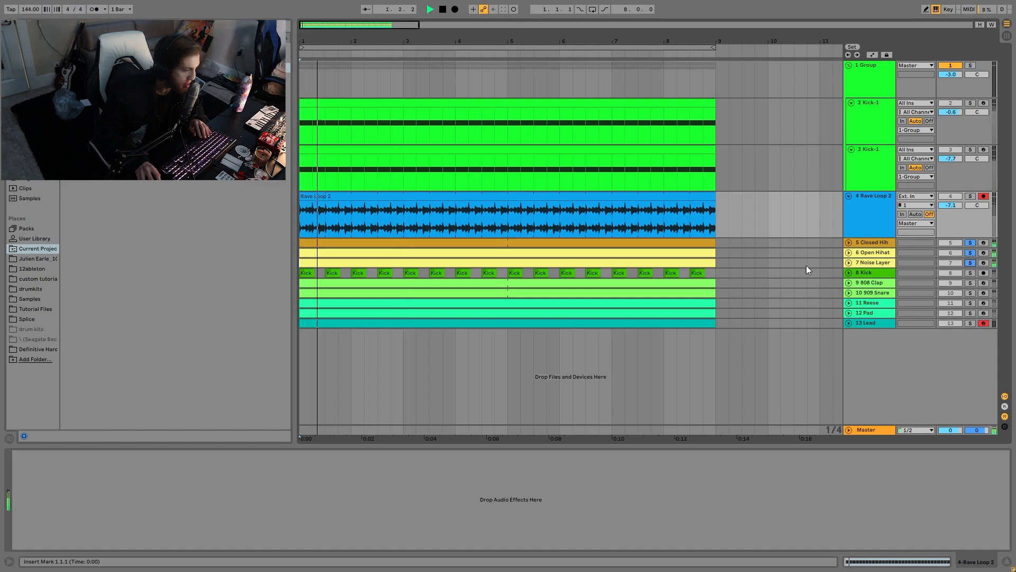
pyautogui.click(848, 262)
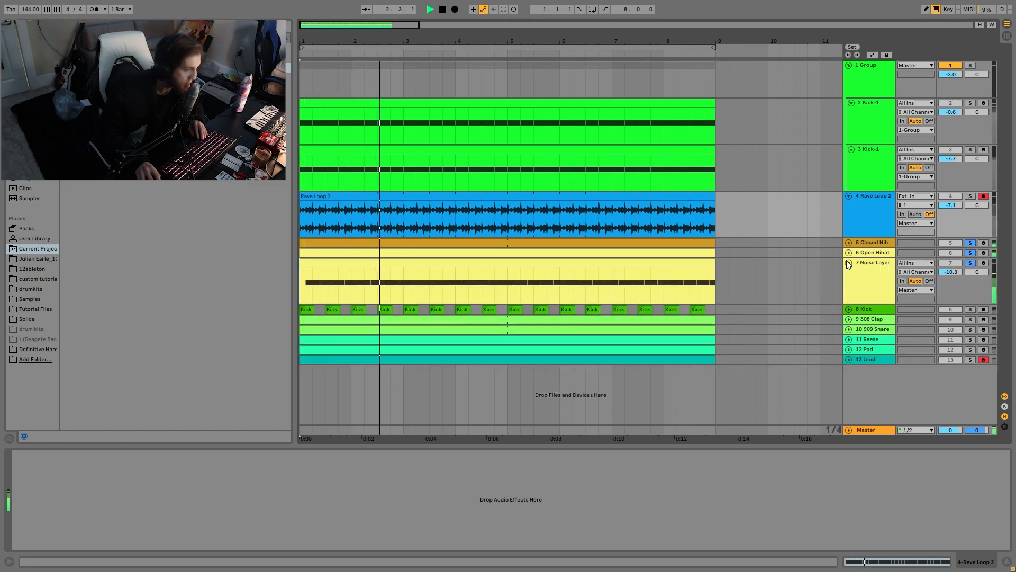
pyautogui.click(848, 253)
pyautogui.click(849, 242)
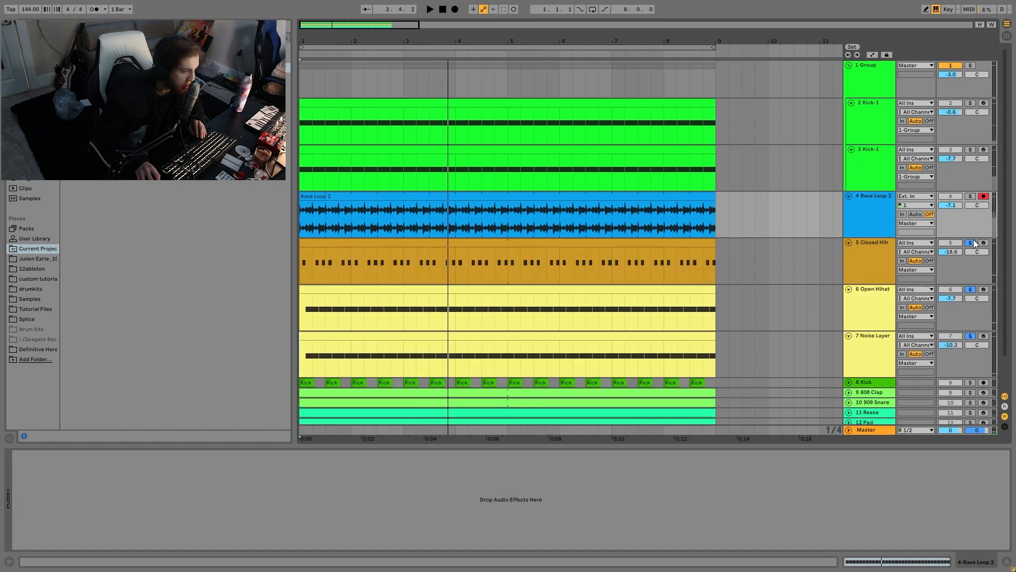
# Audition the Closed Hih on its own, and solo the Open Hihat with its sampler shown during playback
pyautogui.press('space')
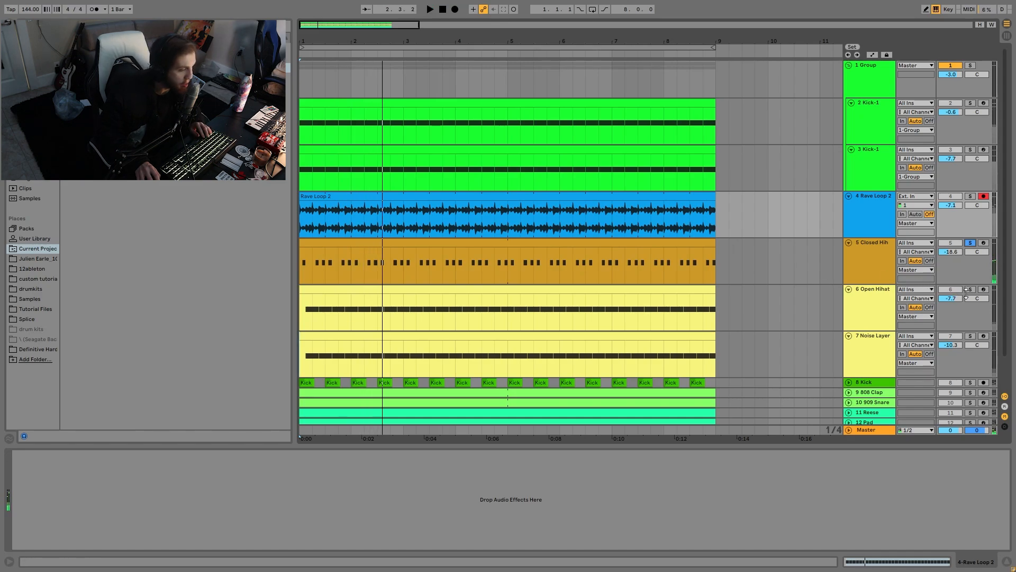
pyautogui.click(878, 301)
pyautogui.press('space')
pyautogui.press('space')
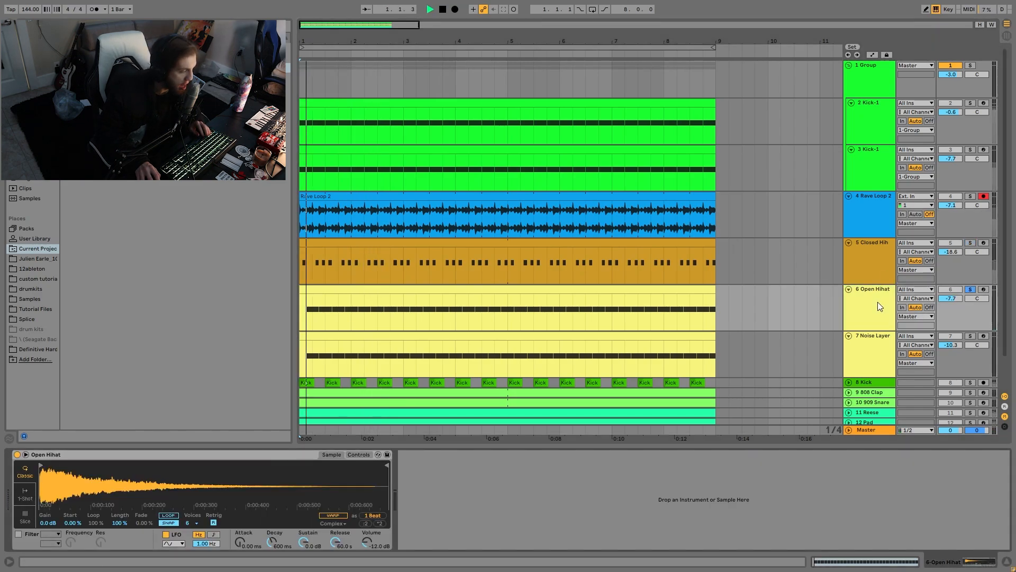
# Solo the Noise Layer and show its Operator, and compare the Open Hihat with and without that layer during playback
pyautogui.click(970, 336)
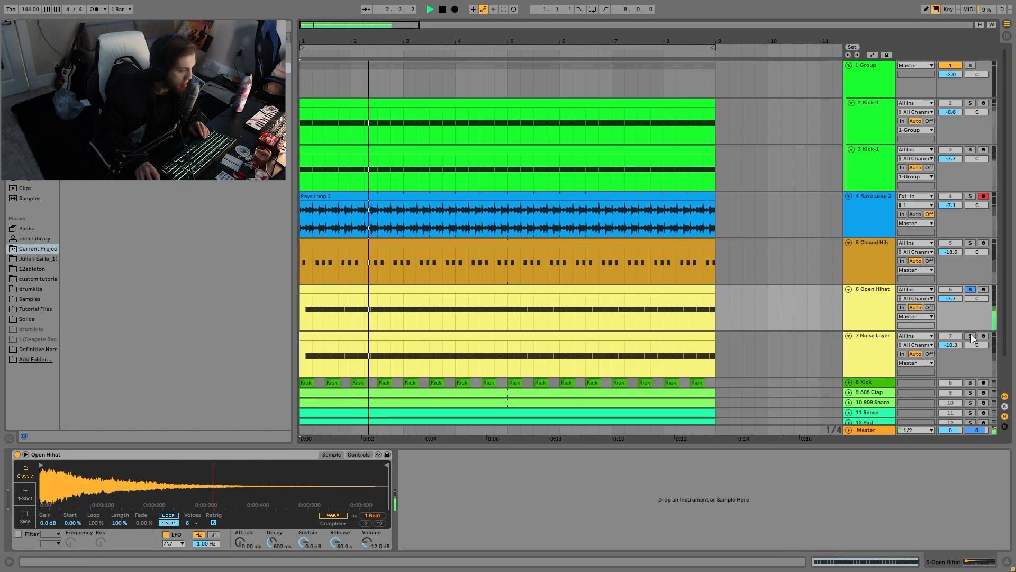
pyautogui.click(888, 350)
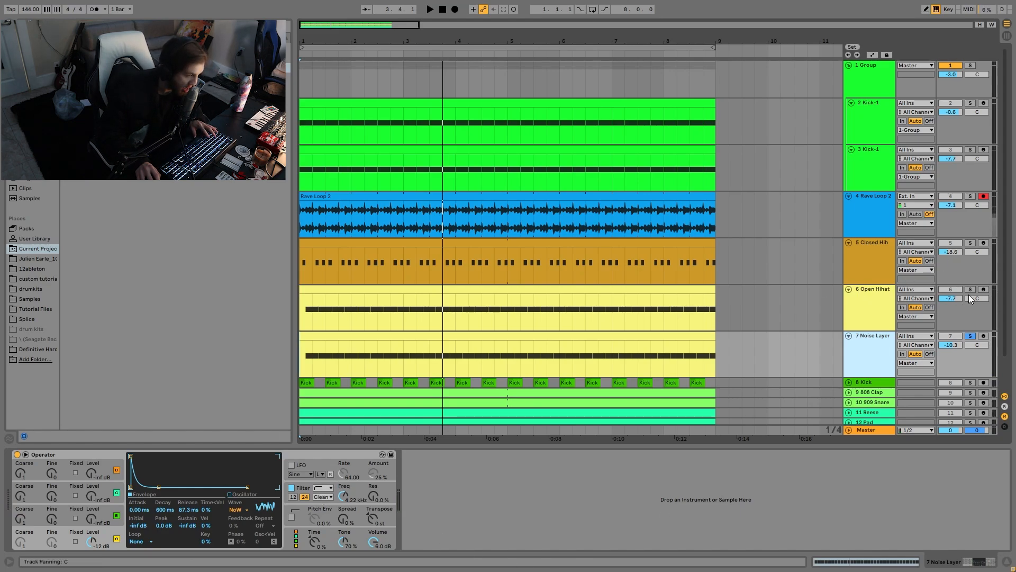
pyautogui.press('space')
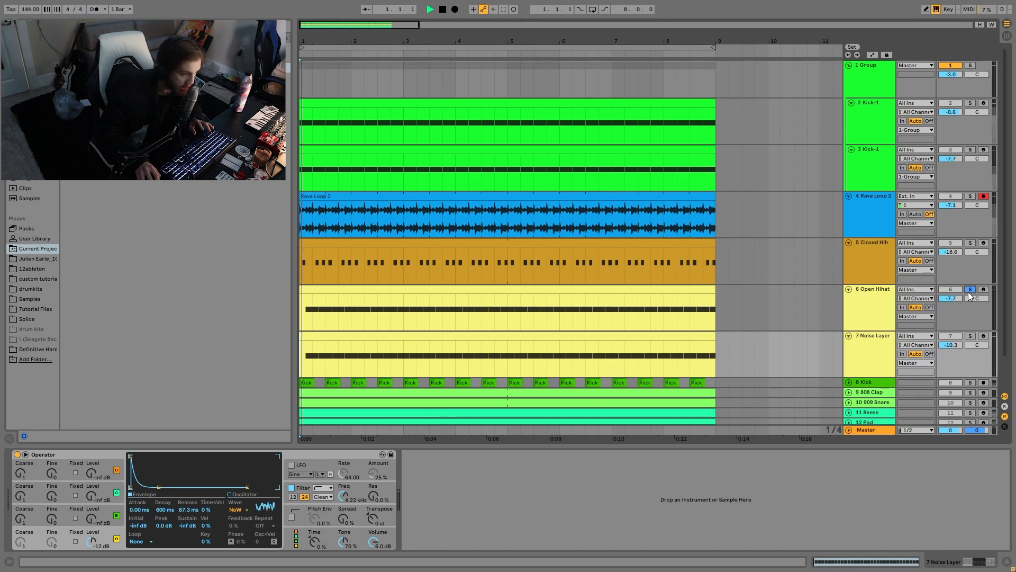
pyautogui.click(970, 336)
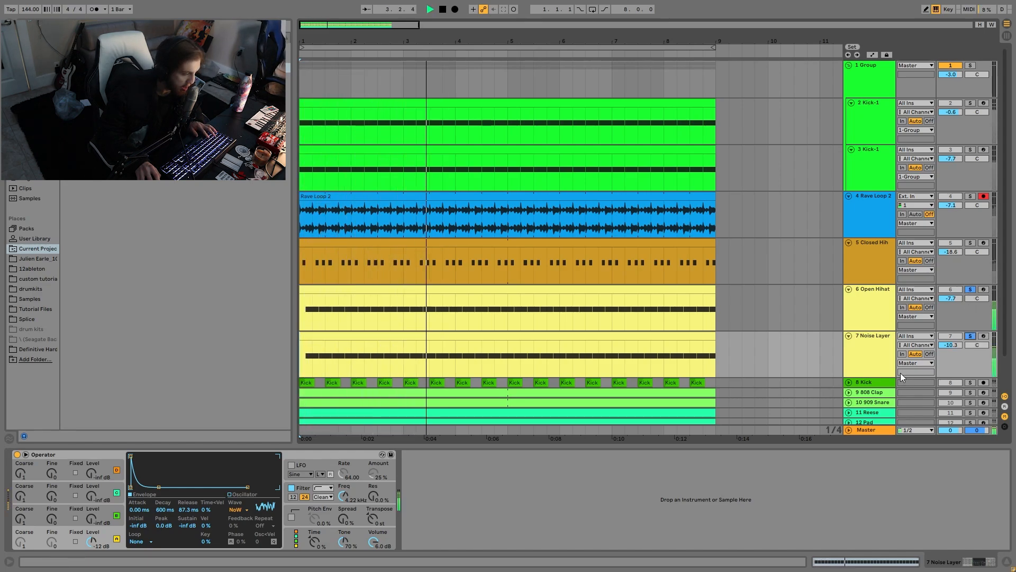
pyautogui.click(970, 336)
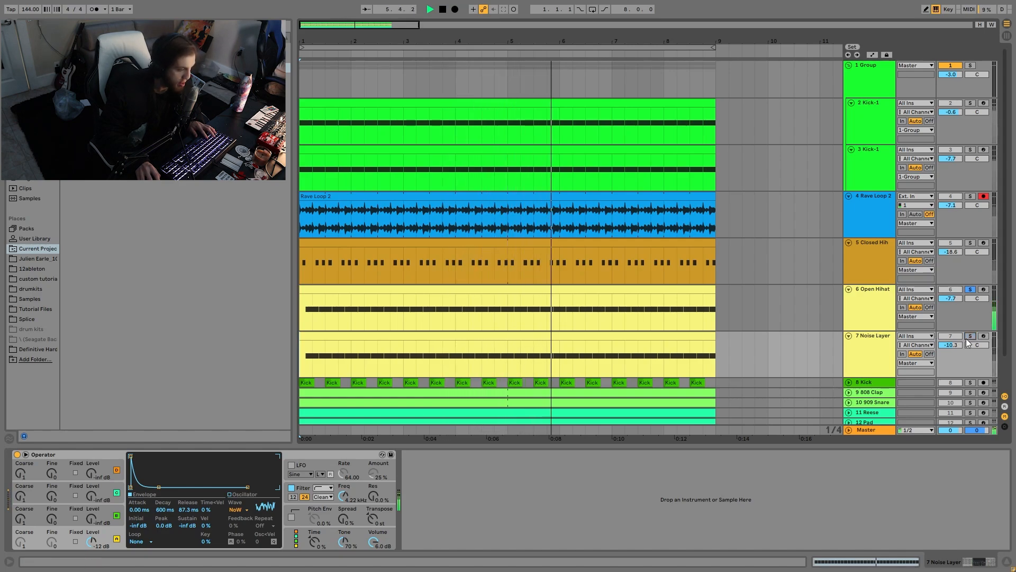
# Add the Noise Layer back to the soloed Open Hihat and audition the two layers together
pyautogui.click(970, 336)
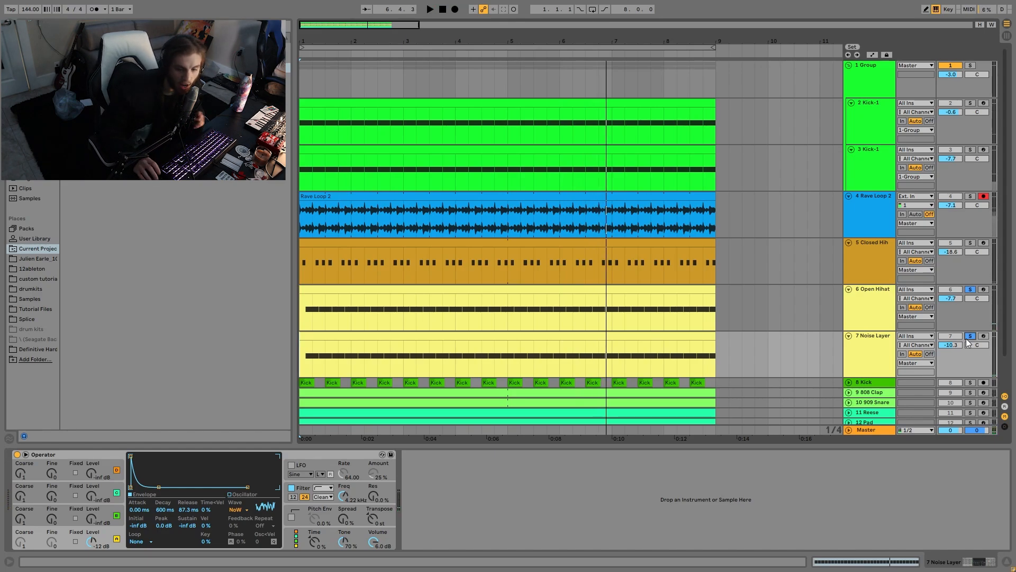
pyautogui.press('space')
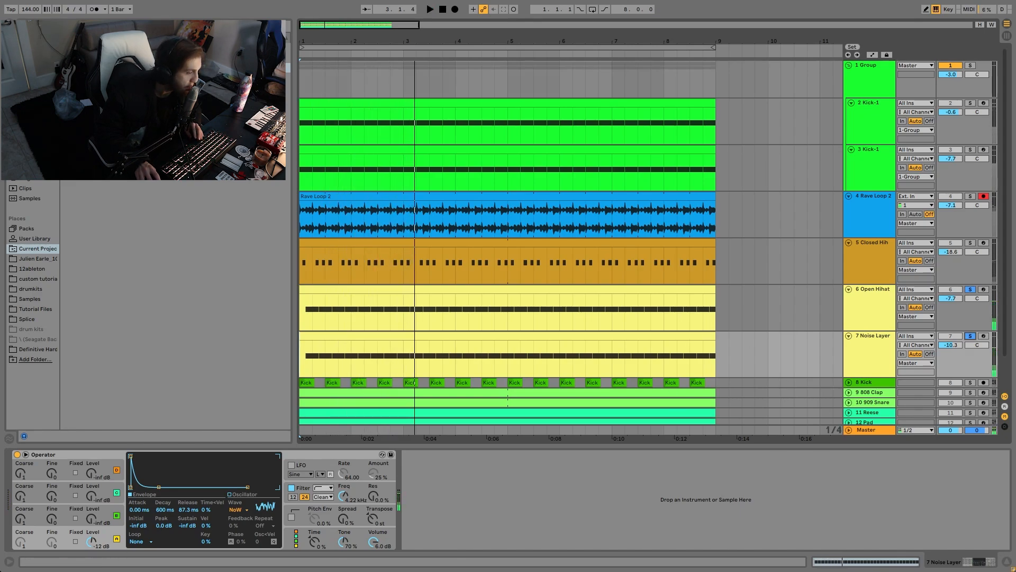
# Solo the Kick audio track below the Noise Layer, audition it, and unfold it with its device chain shown
pyautogui.scroll(-2, 632, 333)
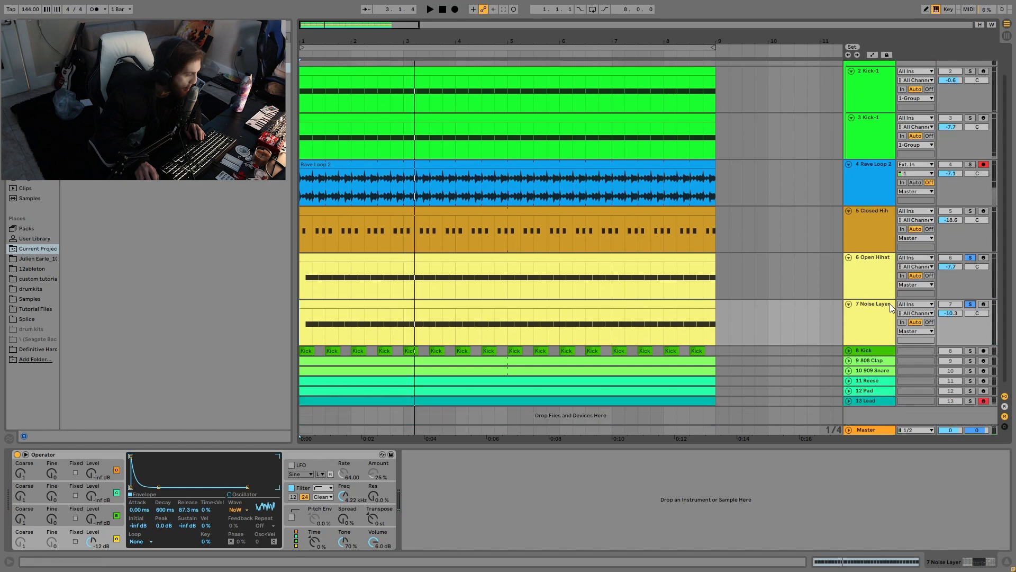
pyautogui.click(970, 352)
pyautogui.press('space')
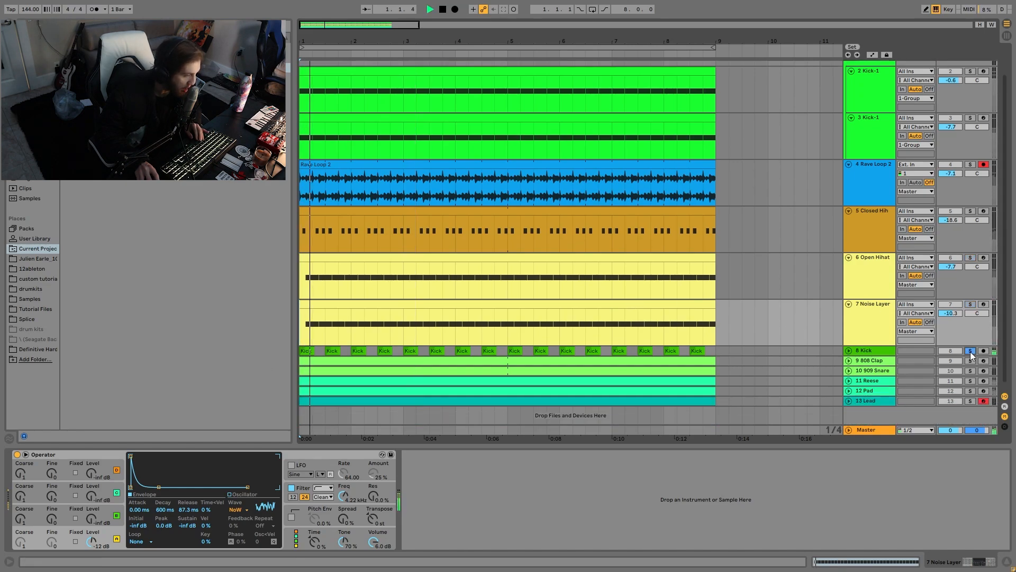
pyautogui.scroll(-1, 970, 352)
pyautogui.click(851, 343)
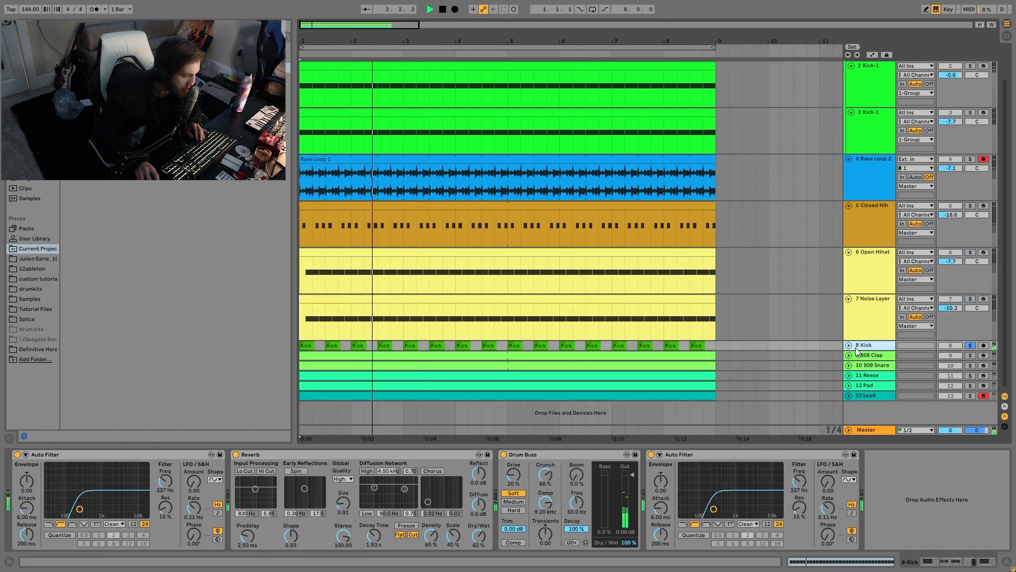
pyautogui.click(849, 345)
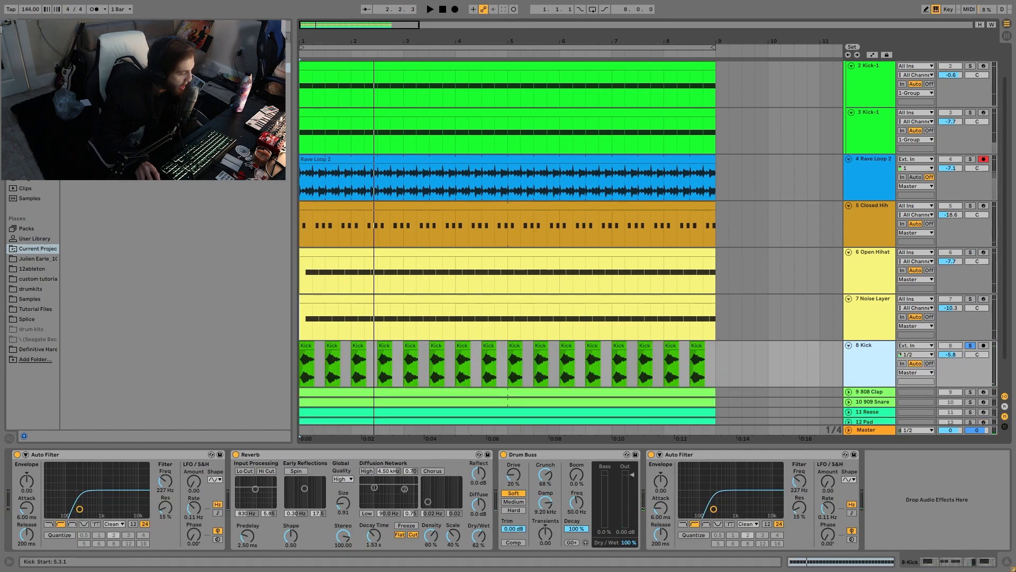
# Audition the soloed Kick audio track together with the kick Group, and unsolo the Group during playback
pyautogui.scroll(2, 946, 253)
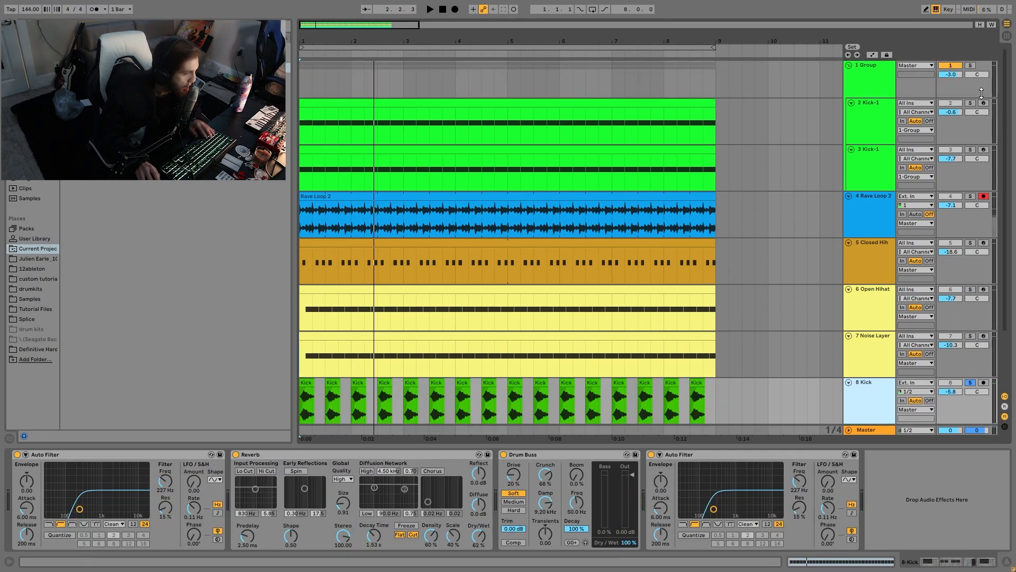
pyautogui.click(969, 66)
pyautogui.press('space')
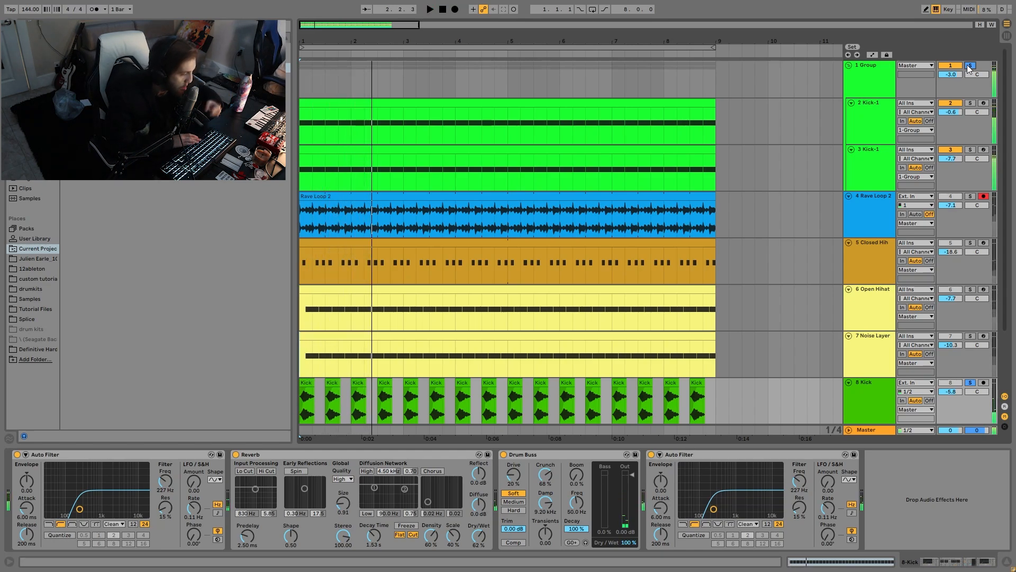
pyautogui.press('space')
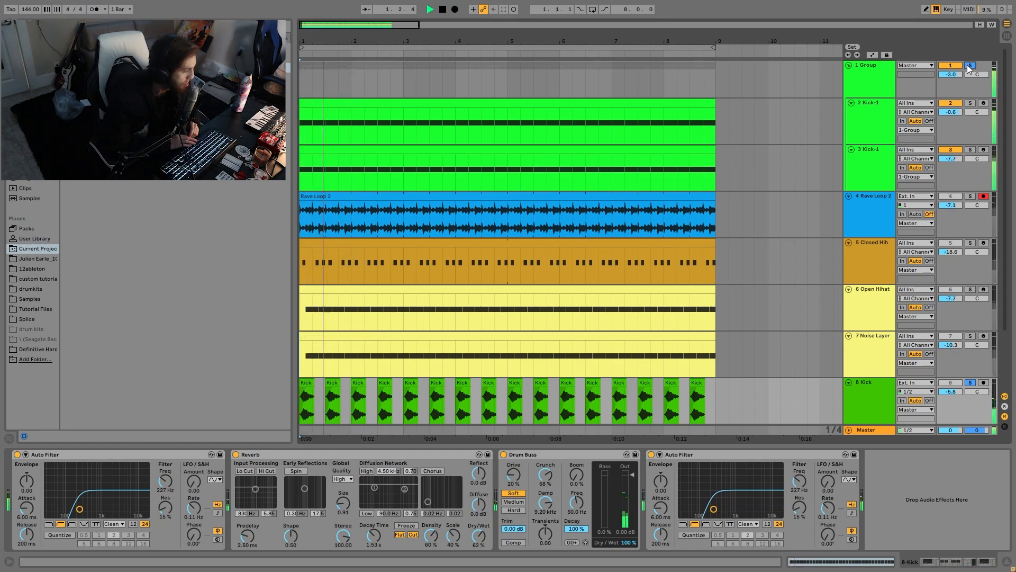
pyautogui.click(968, 65)
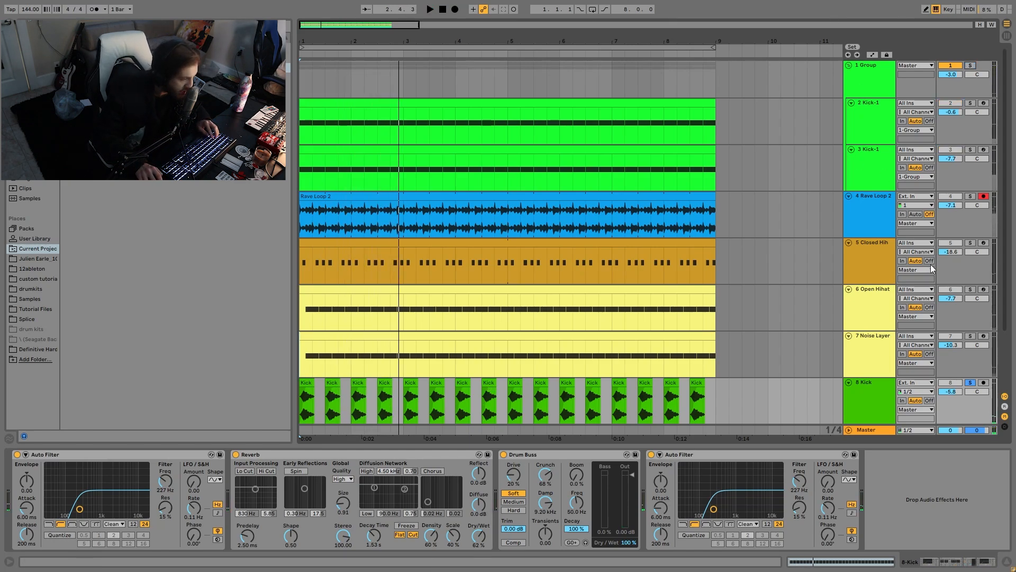
# Audition the Kick audio track with Rave Loop 2, and compare it with the Kick track on its own
pyautogui.scroll(-2, 933, 269)
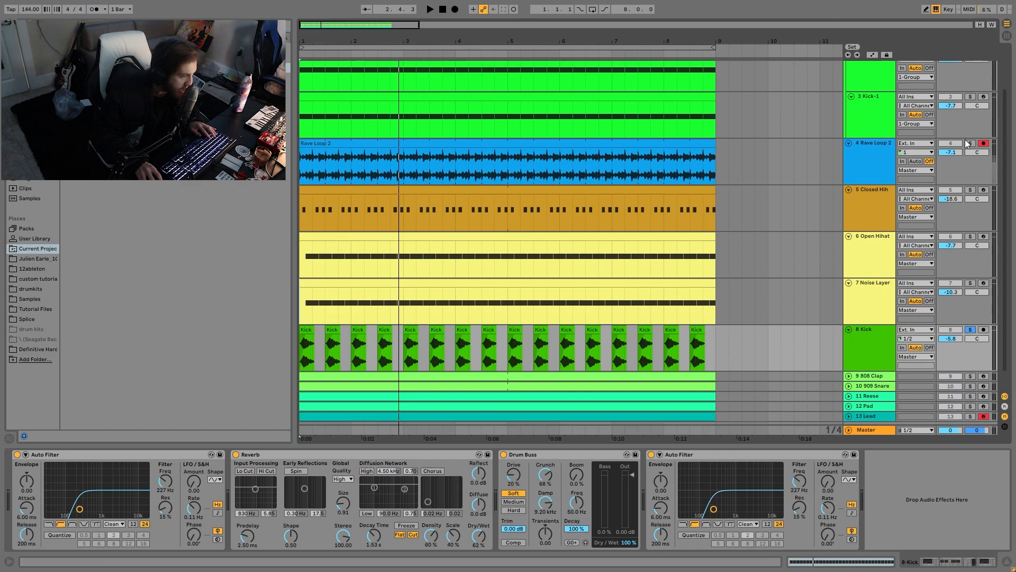
pyautogui.press('space')
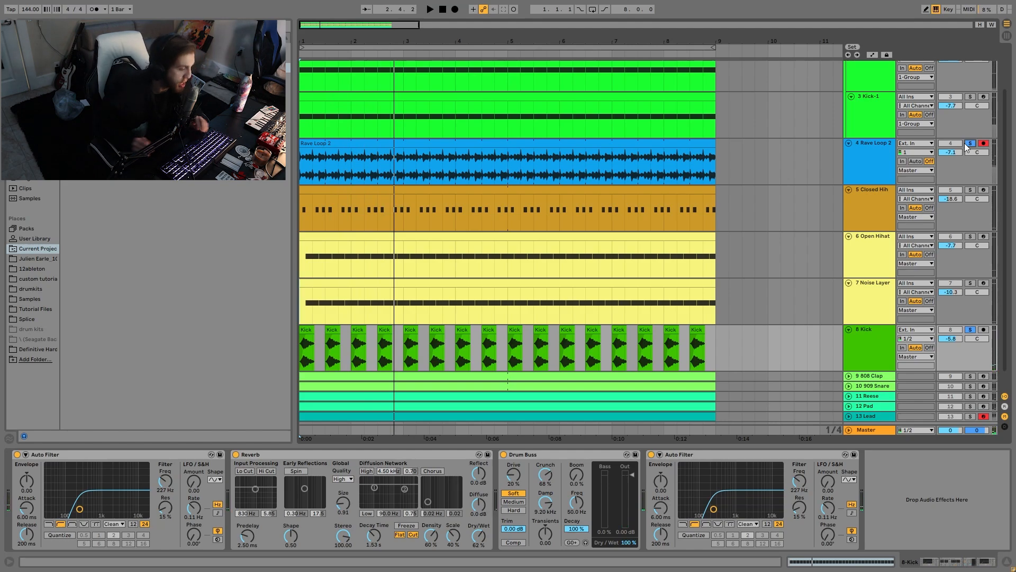
pyautogui.press('space')
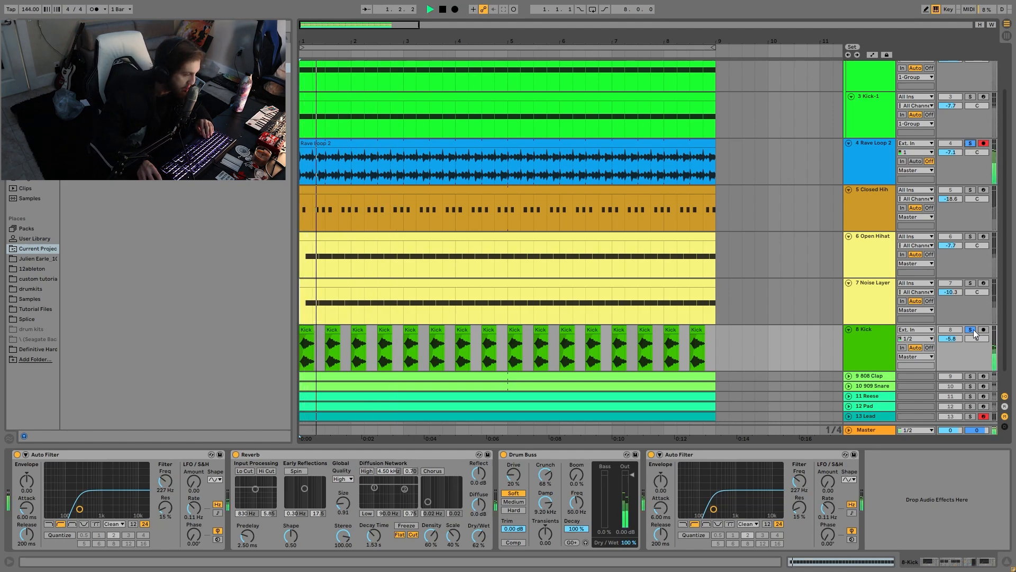
pyautogui.press('space')
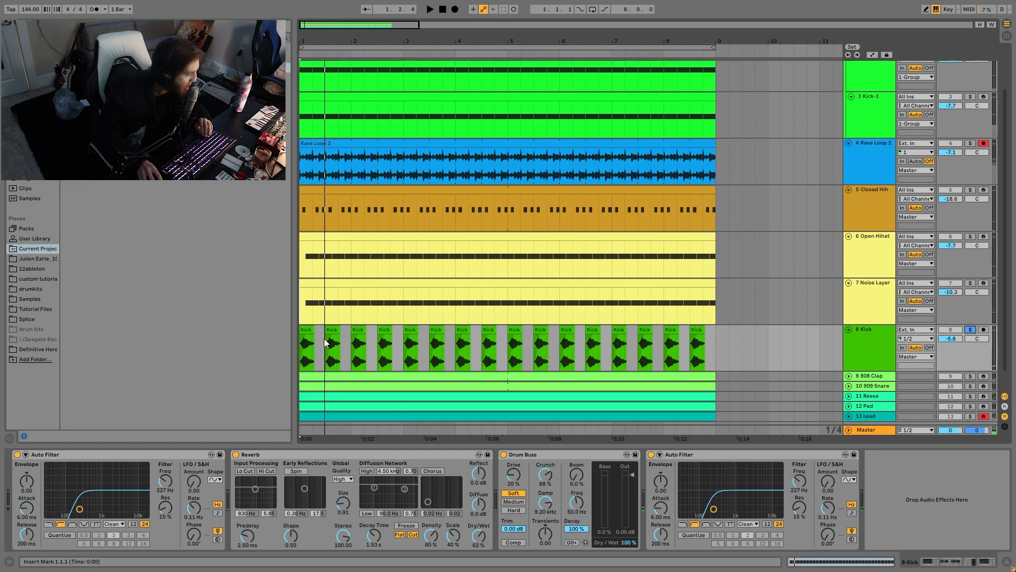
# Show the first Kick clip's sample in the browser, and audition the clips with their waveforms and fade-ins enlarged
pyautogui.rightClick(314, 328)
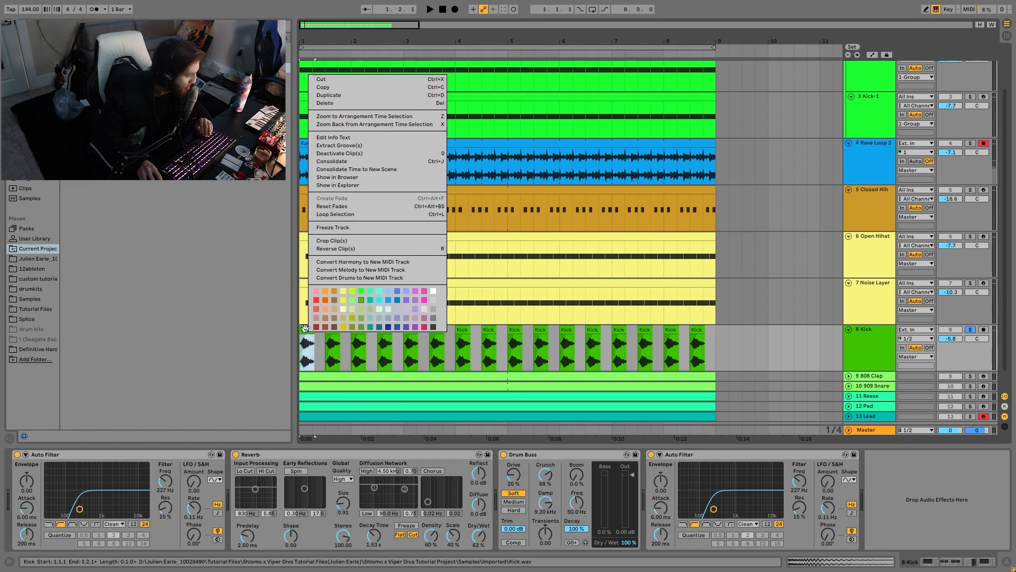
pyautogui.click(363, 176)
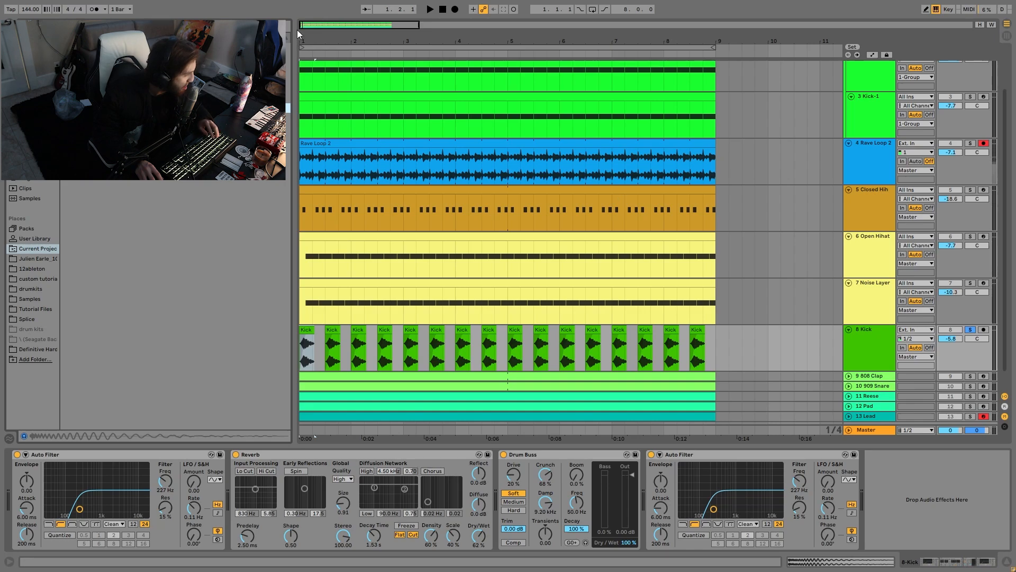
pyautogui.moveTo(307, 38); pyautogui.dragTo(307, 90)
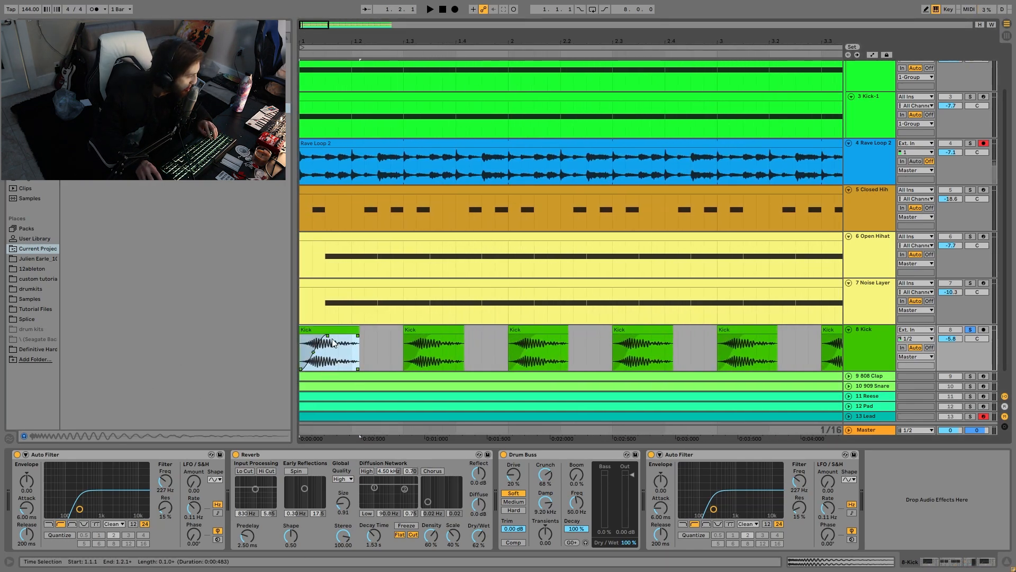
pyautogui.press('space')
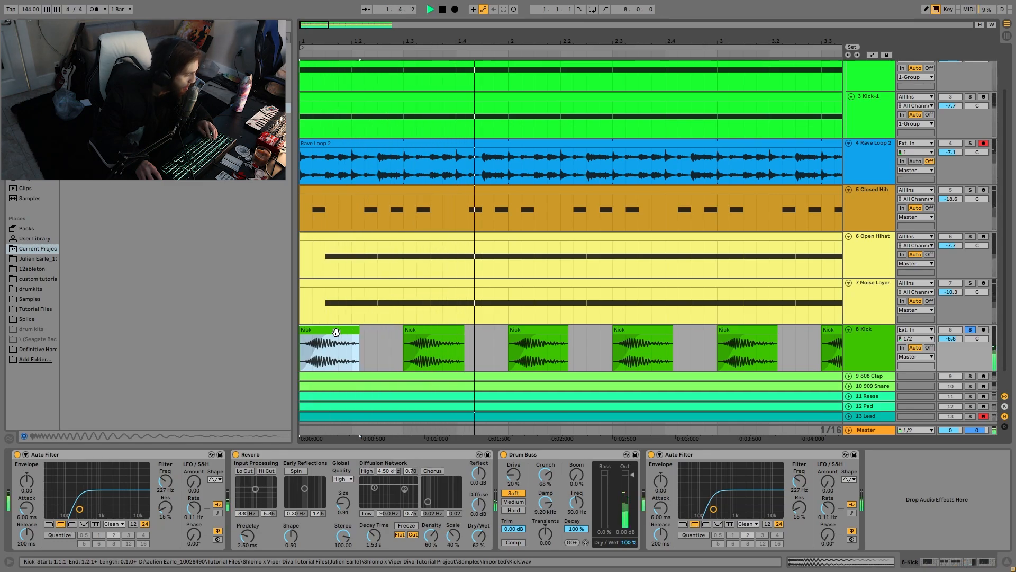
pyautogui.press('space')
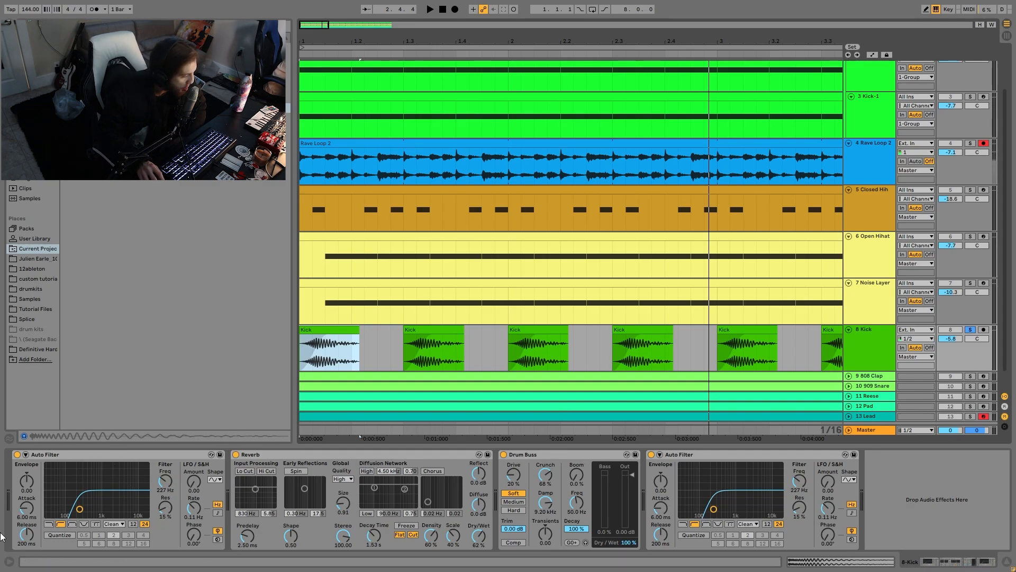
# Compare the Kick audio track with the first Auto Filter bypassed and reactivated during playback
pyautogui.click(22, 456)
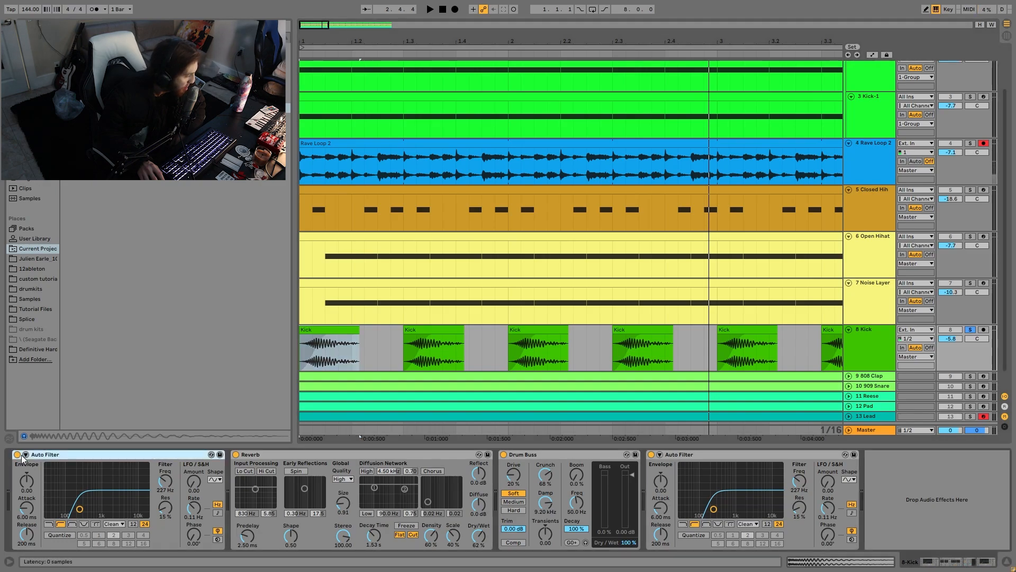
pyautogui.click(17, 455)
pyautogui.press('space')
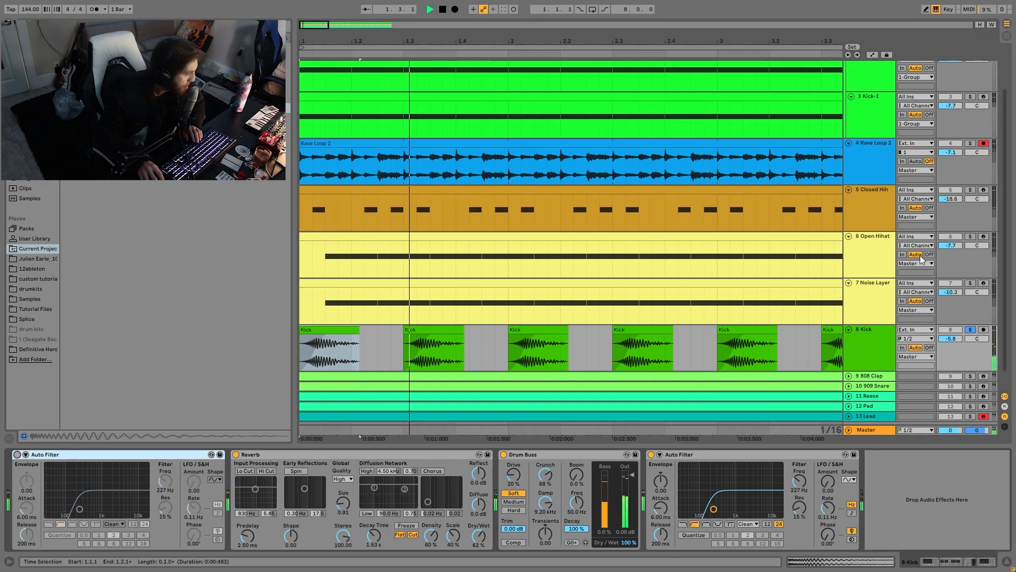
pyautogui.press('space')
pyautogui.scroll(3, 691, 109)
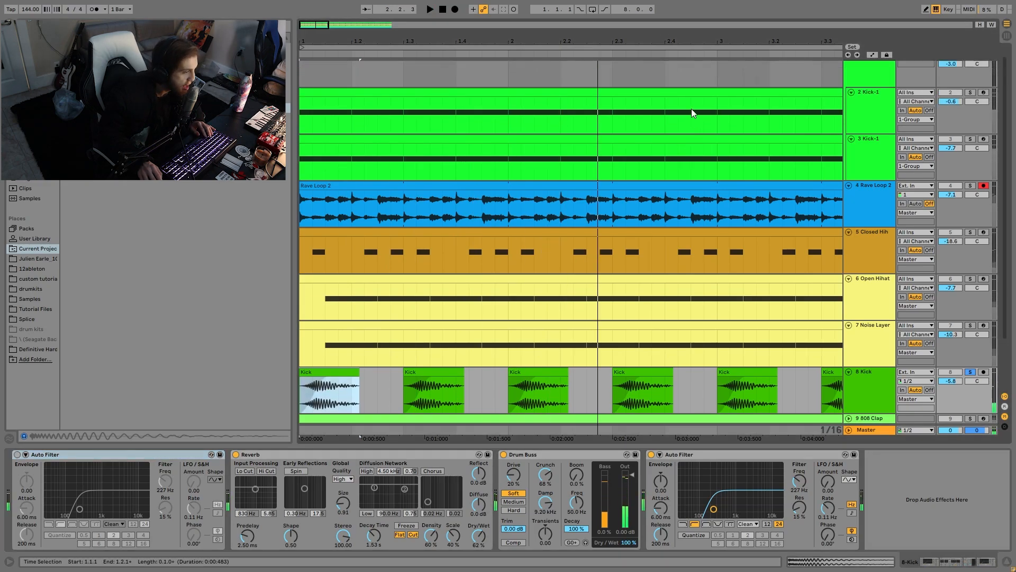
pyautogui.press('space')
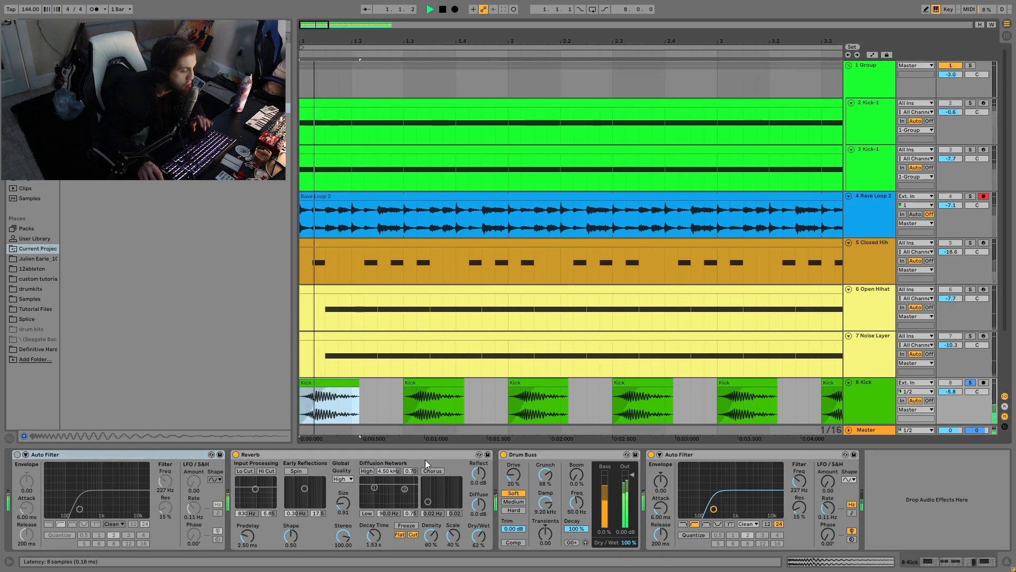
pyautogui.click(17, 455)
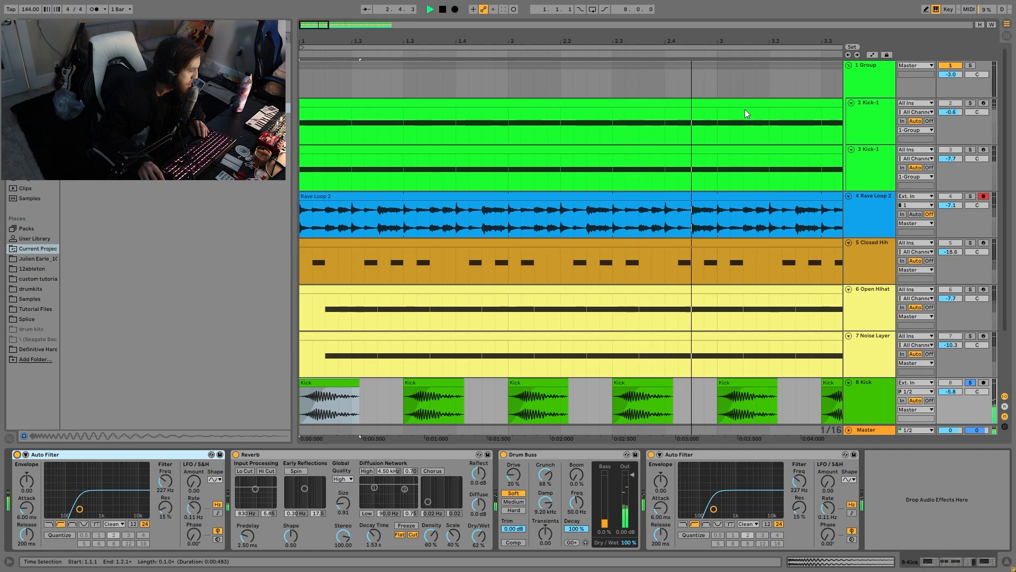
pyautogui.press('space')
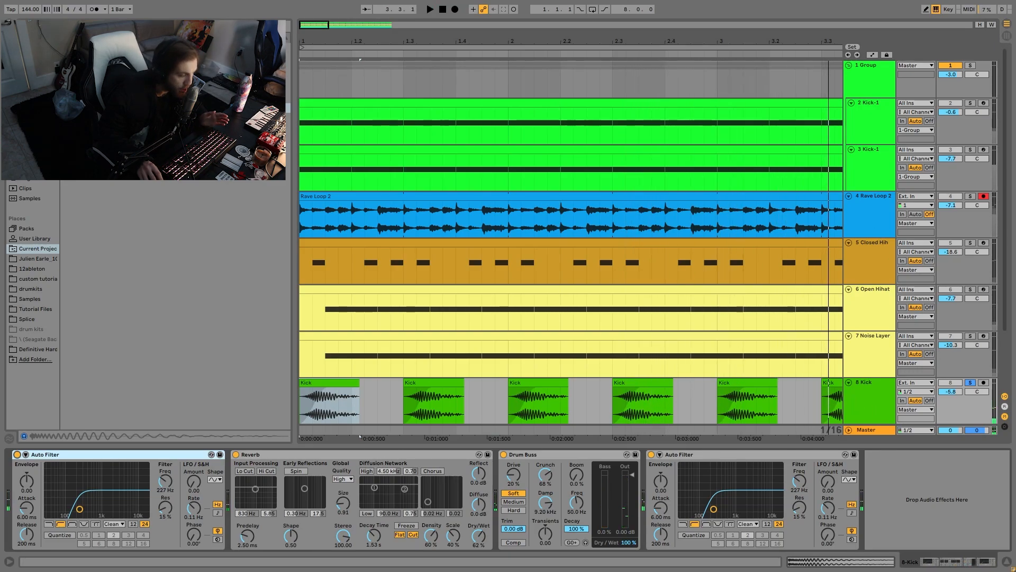
# Compare the Kick audio track with the last Auto Filter, after the Drum Buss, switched off and on during playback
pyautogui.press('space')
pyautogui.scroll(-3, 847, 345)
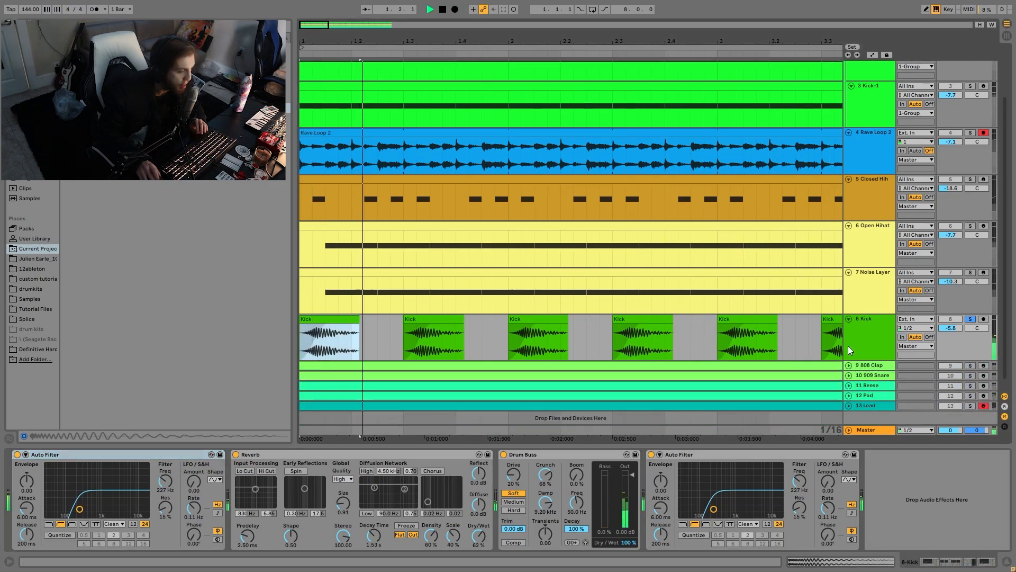
pyautogui.click(651, 454)
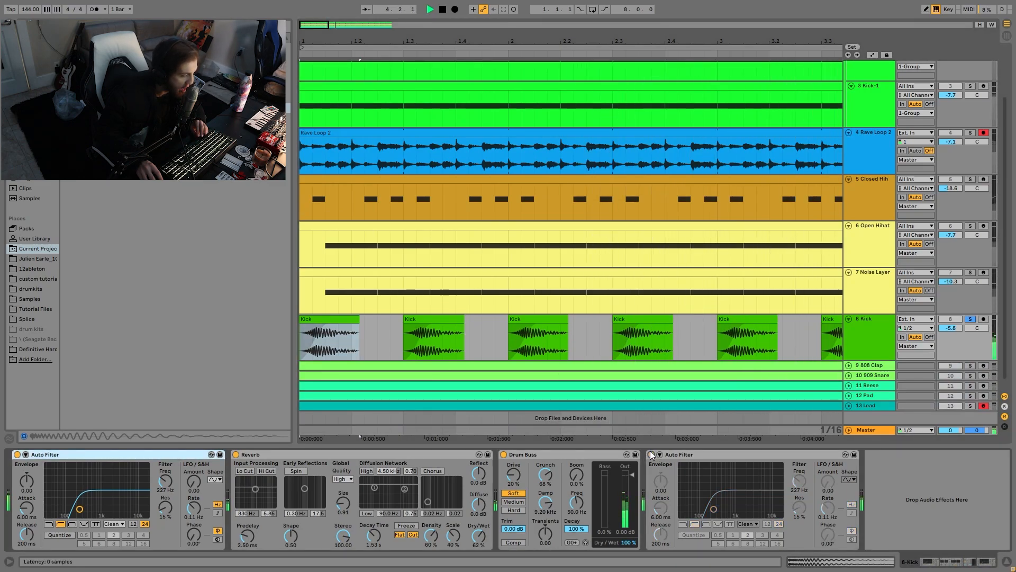
pyautogui.click(652, 455)
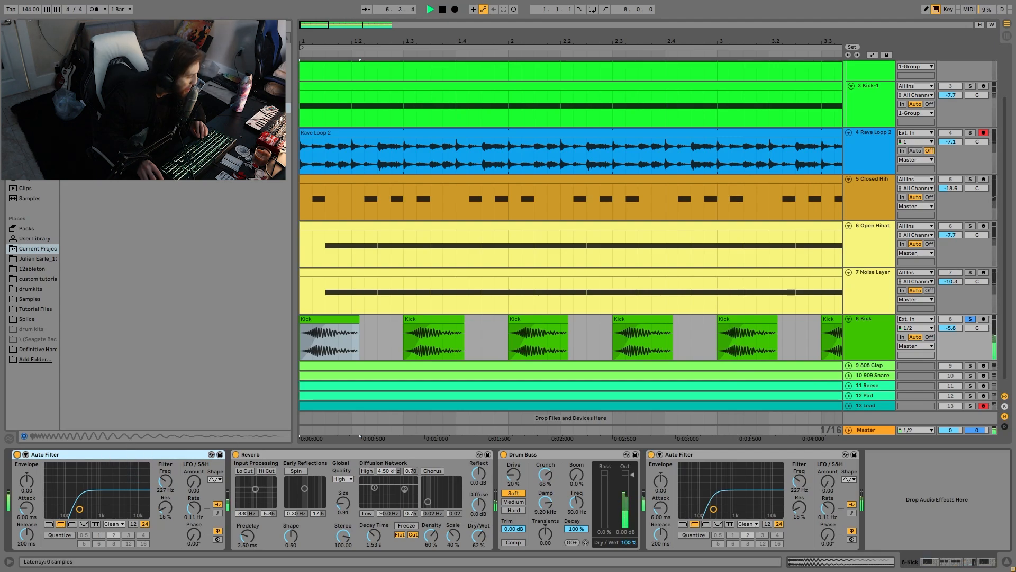
# Try moving the first Auto Filter to the end of the Kick track's device chain, and undo the move
pyautogui.moveTo(102, 454); pyautogui.dragTo(965, 510)
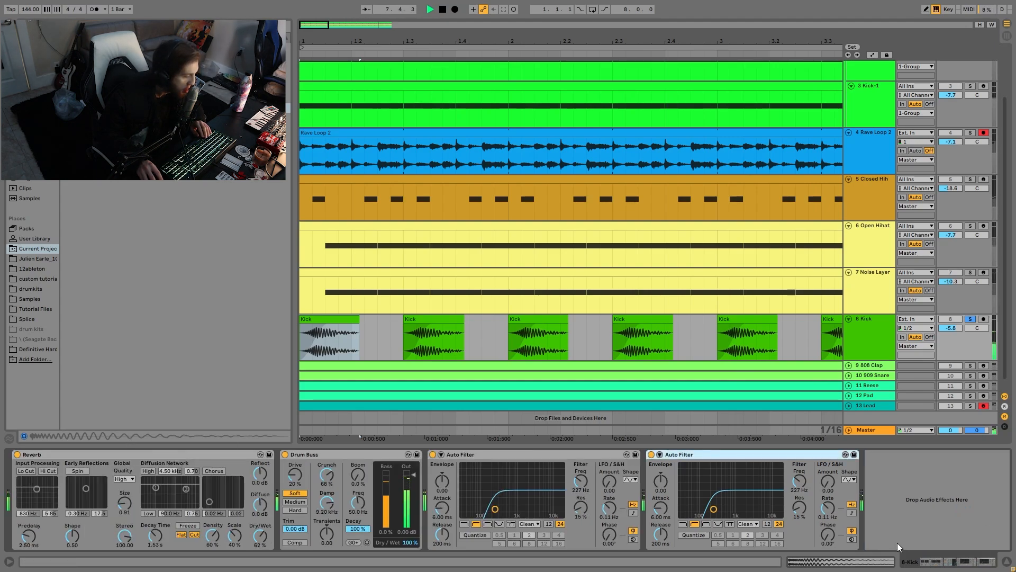
pyautogui.hotkey('ctrl', 'z')
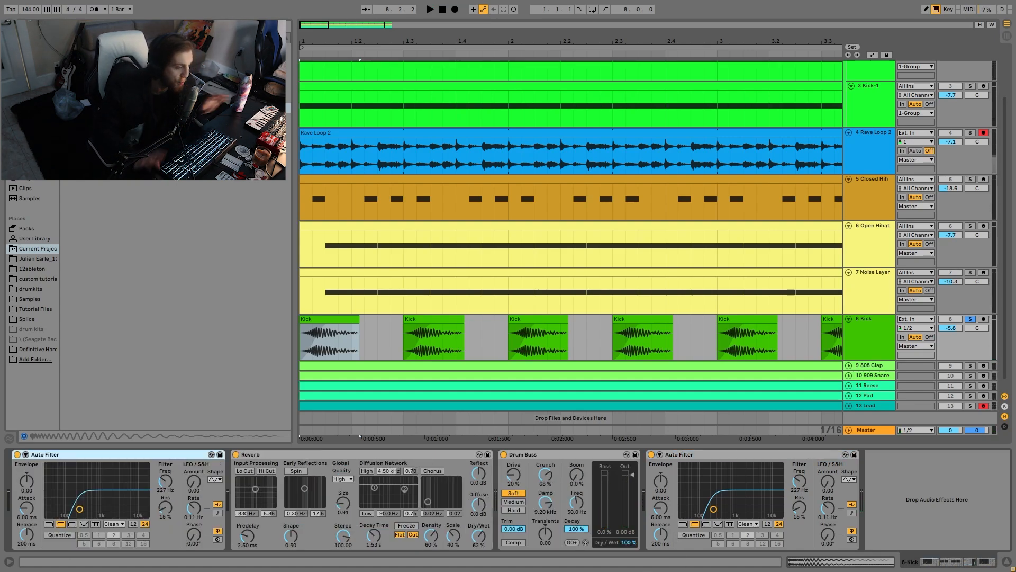
pyautogui.scroll(-1, 925, 344)
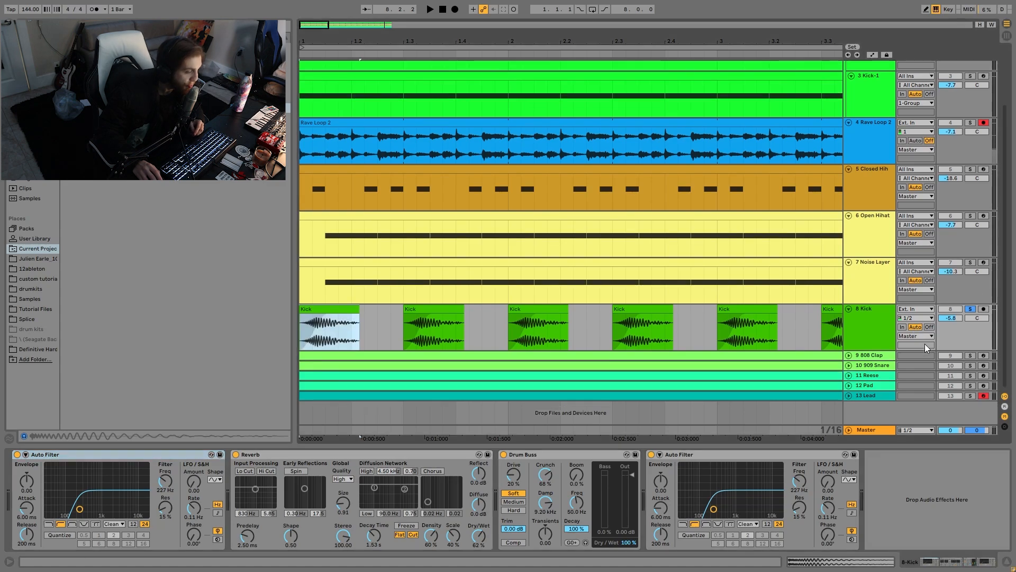
pyautogui.click(970, 356)
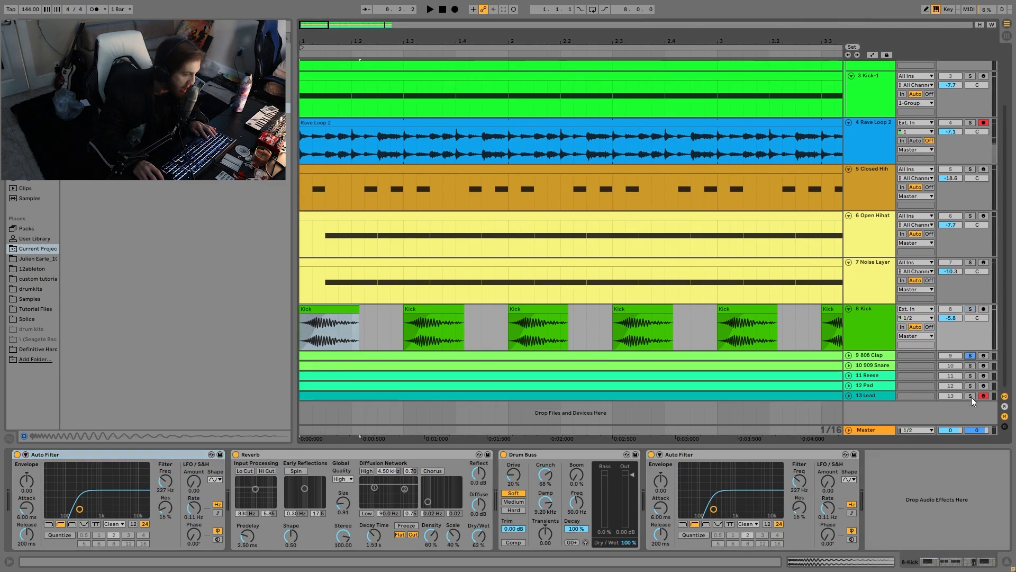
pyautogui.click(848, 366)
pyautogui.click(848, 355)
pyautogui.scroll(-3, 873, 298)
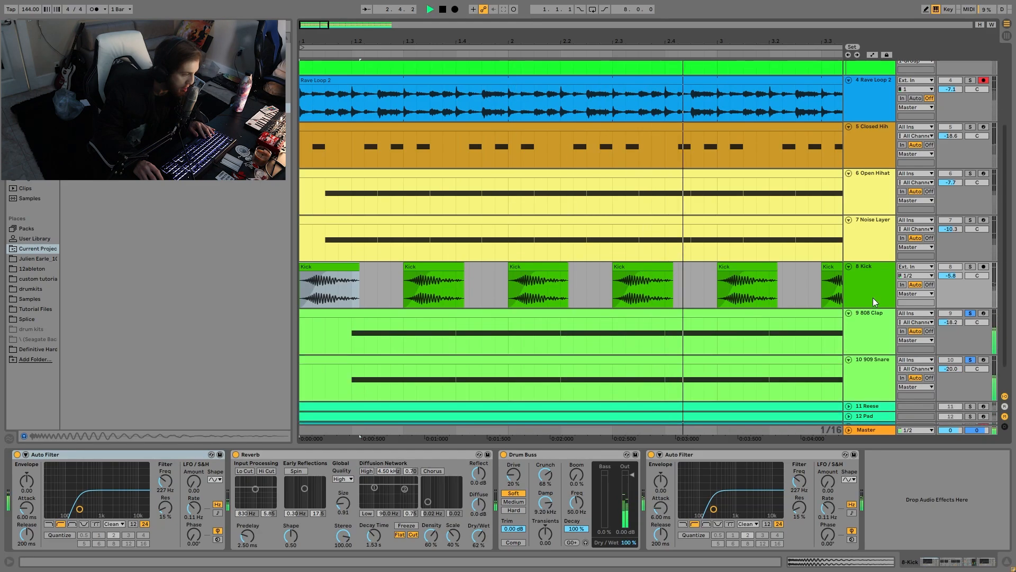
pyautogui.moveTo(756, 44); pyautogui.dragTo(395, 43)
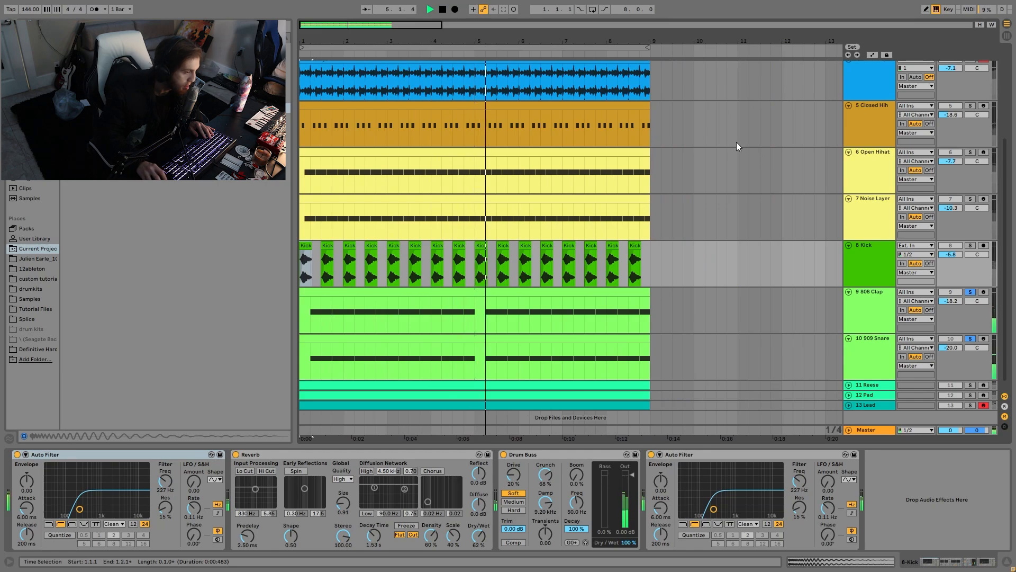
pyautogui.click(874, 317)
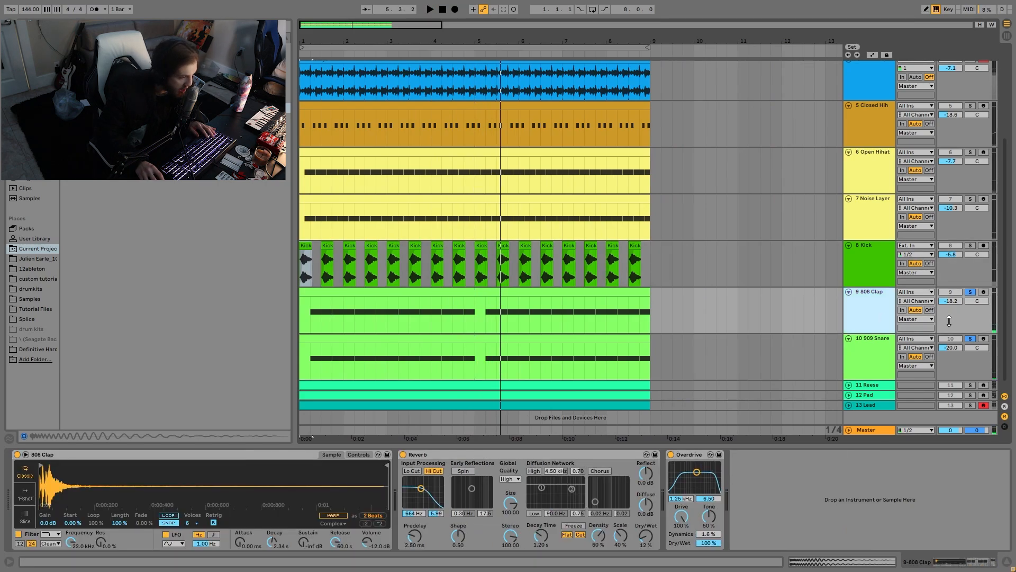
# Take the 909 Snare out of solo and play the 808 Clap track on its own from the start
pyautogui.click(970, 339)
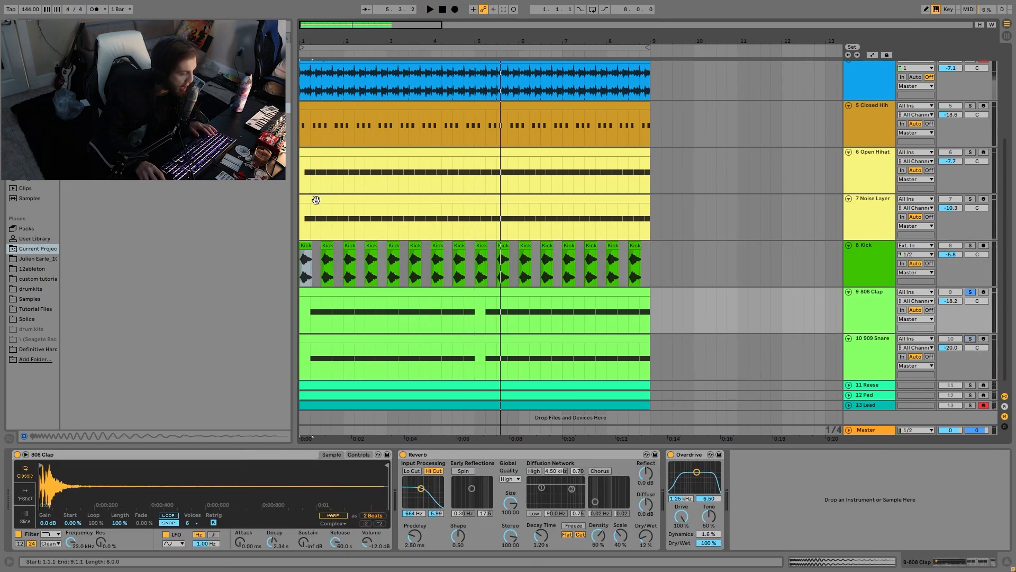
pyautogui.click(316, 200)
pyautogui.press('space')
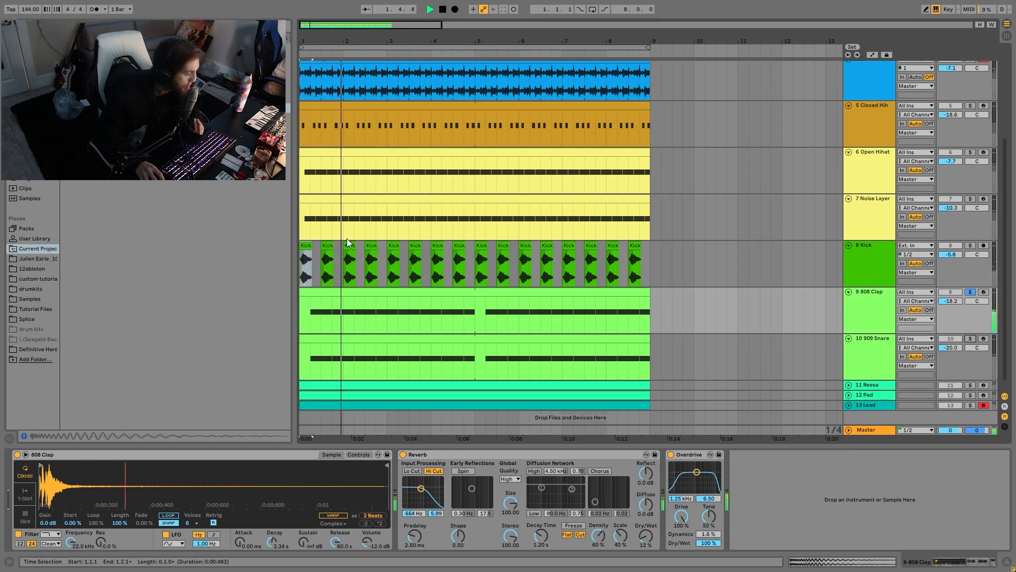
pyautogui.press('space')
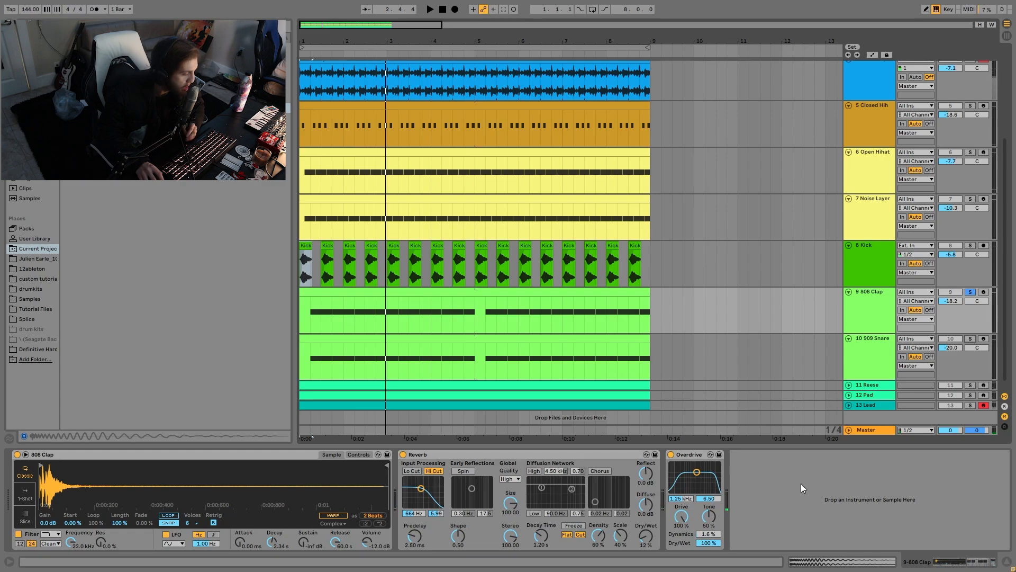
pyautogui.press('space')
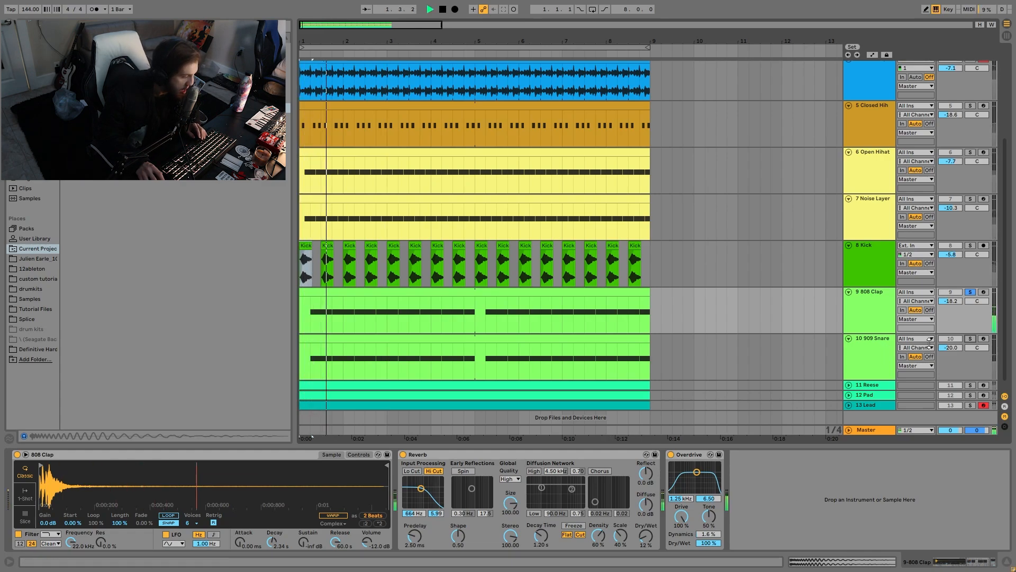
# Solo only the 909 Snare track, delete the switched-off Reverb from its device chain, and play the track
pyautogui.click(973, 338)
pyautogui.click(883, 339)
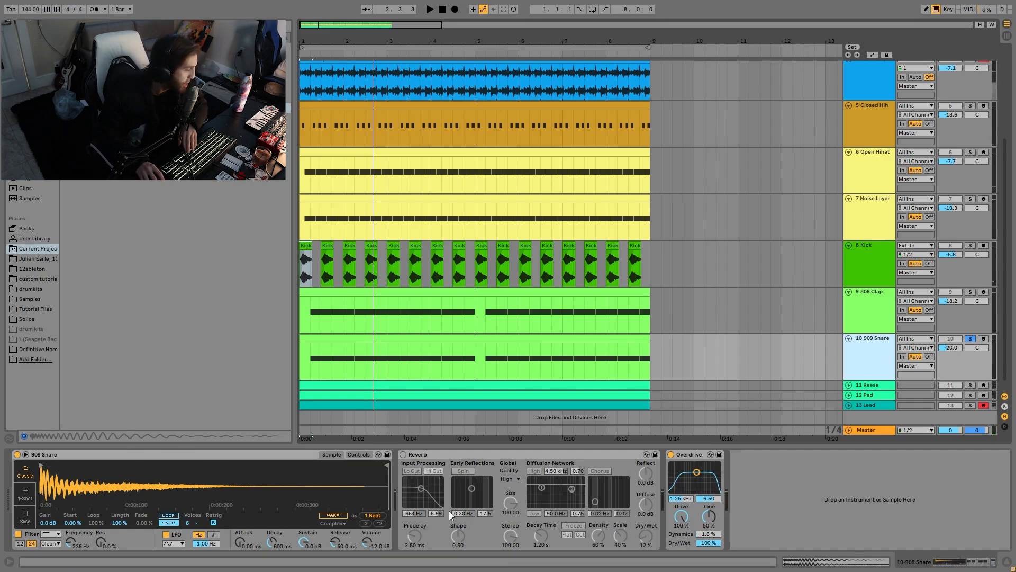
pyautogui.click(441, 454)
pyautogui.press('Delete')
pyautogui.press('space')
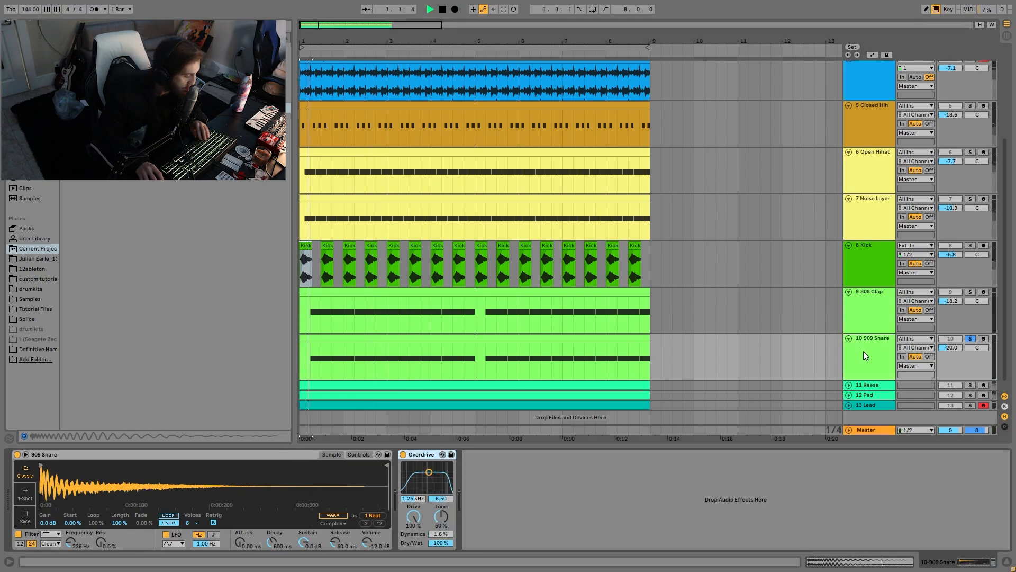
pyautogui.press('space')
# Compare the 808 Clap and 909 Snare device chains, and play the snare alone before adding the clap to the solo
pyautogui.click(876, 292)
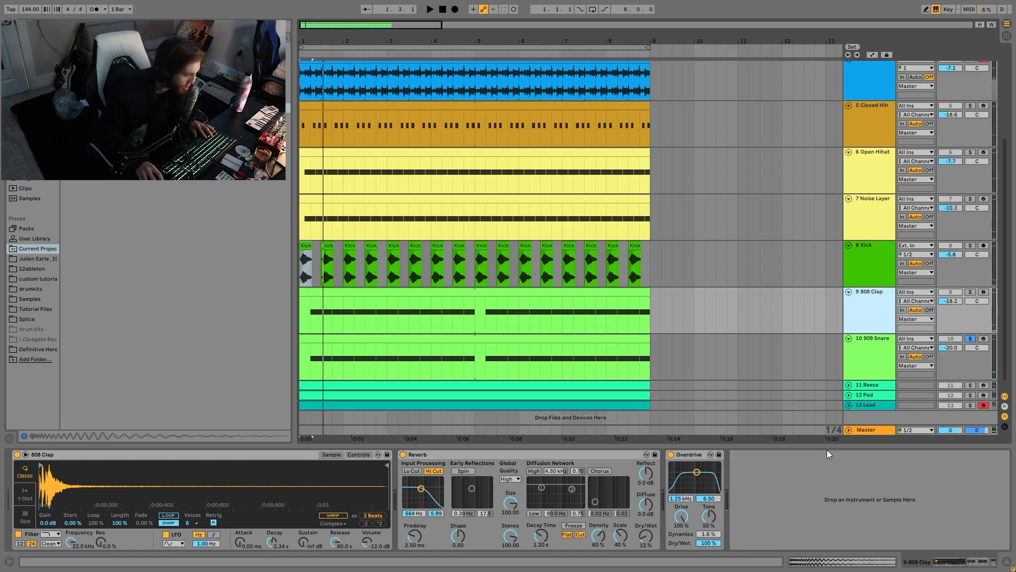
pyautogui.press('Down')
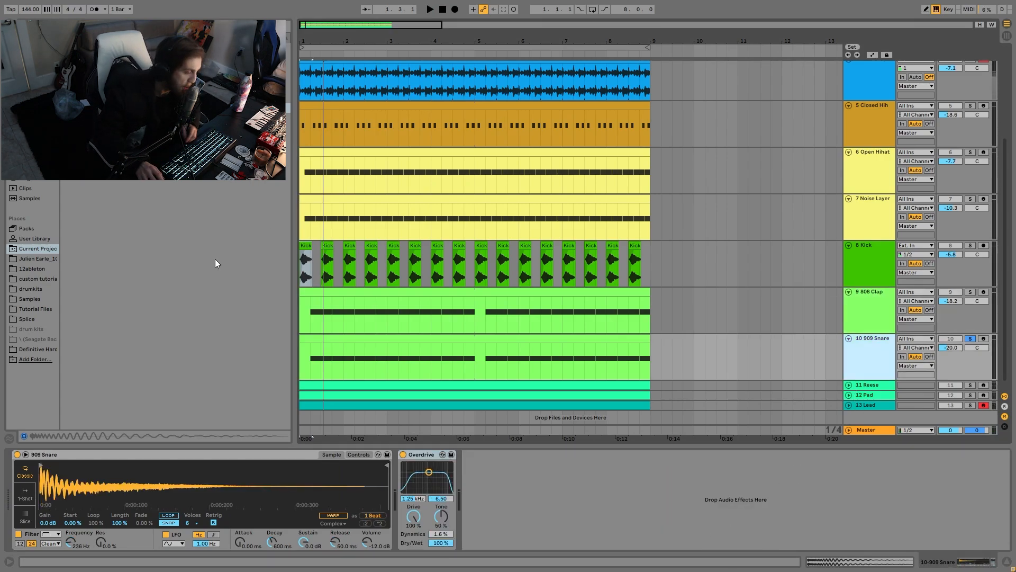
pyautogui.press('space')
pyautogui.click(869, 326)
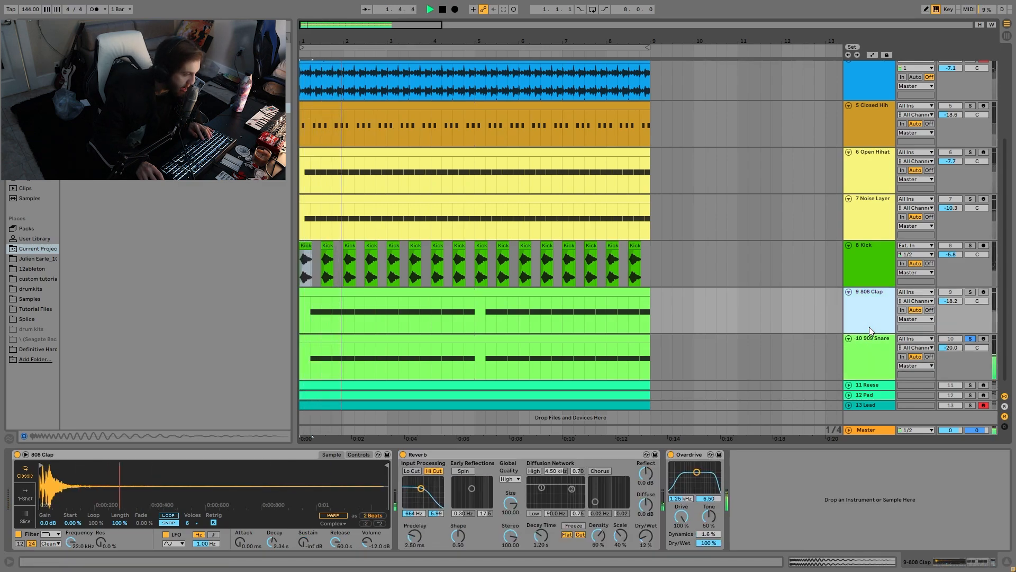
pyautogui.click(970, 292)
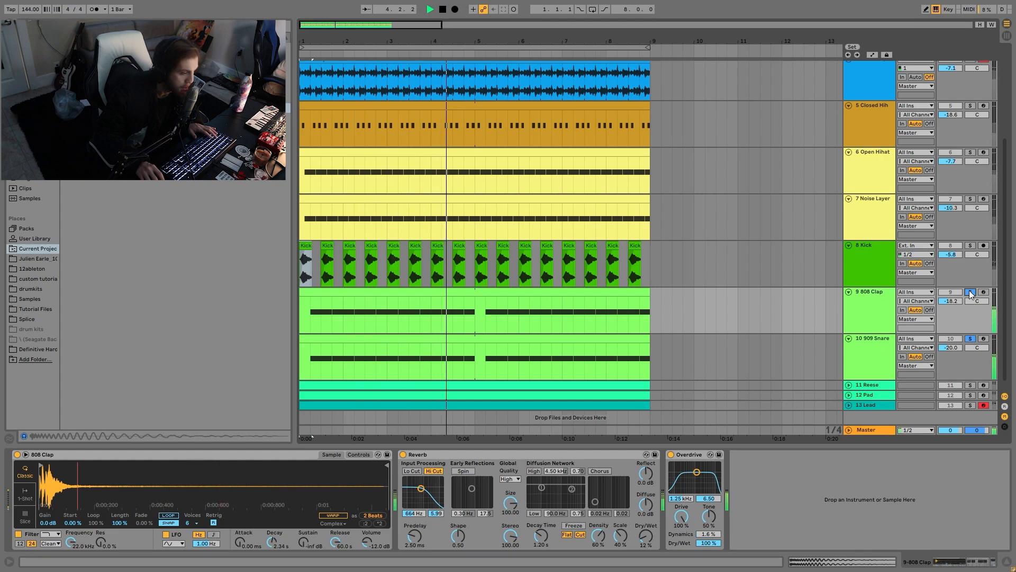
pyautogui.press('space')
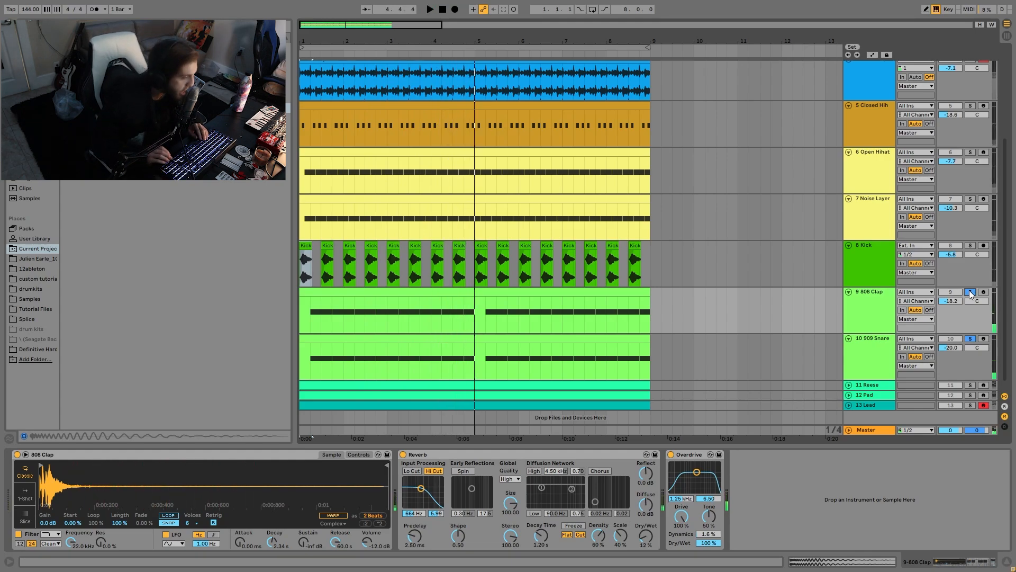
# Play the kick Group alone, and unsolo it during playback to hear the full loop
pyautogui.scroll(5, 917, 236)
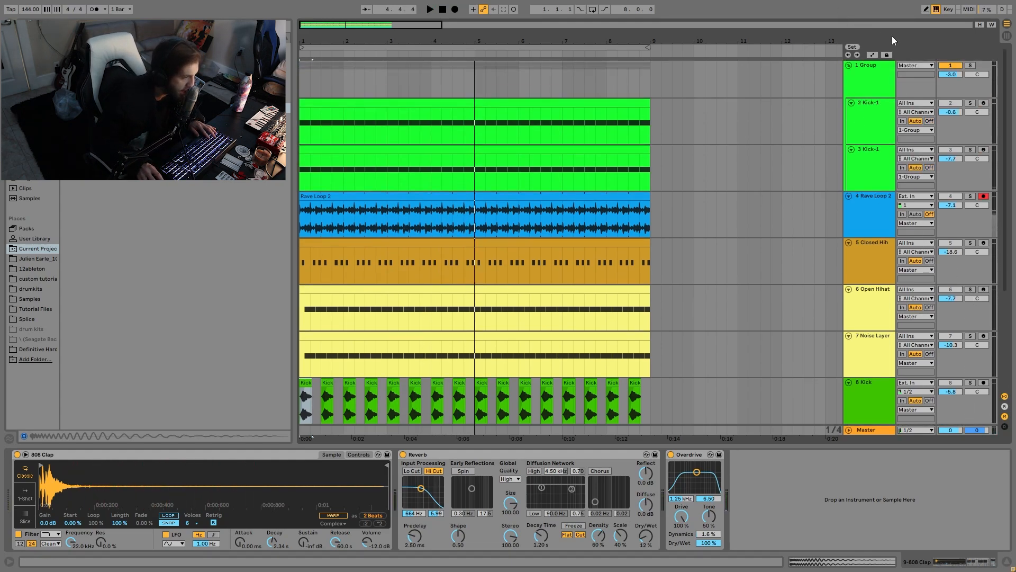
pyautogui.click(970, 66)
pyautogui.press('space')
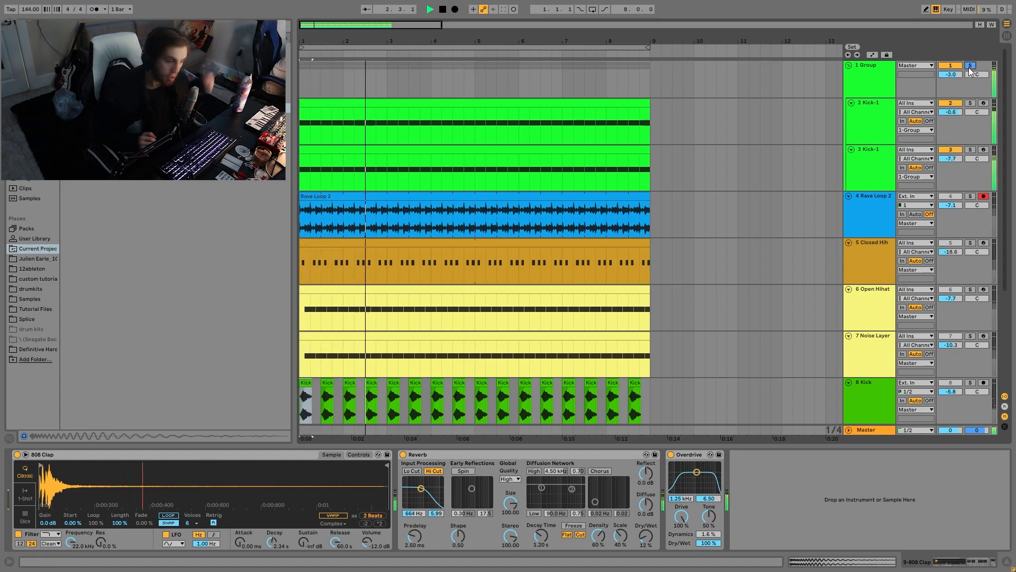
pyautogui.click(970, 66)
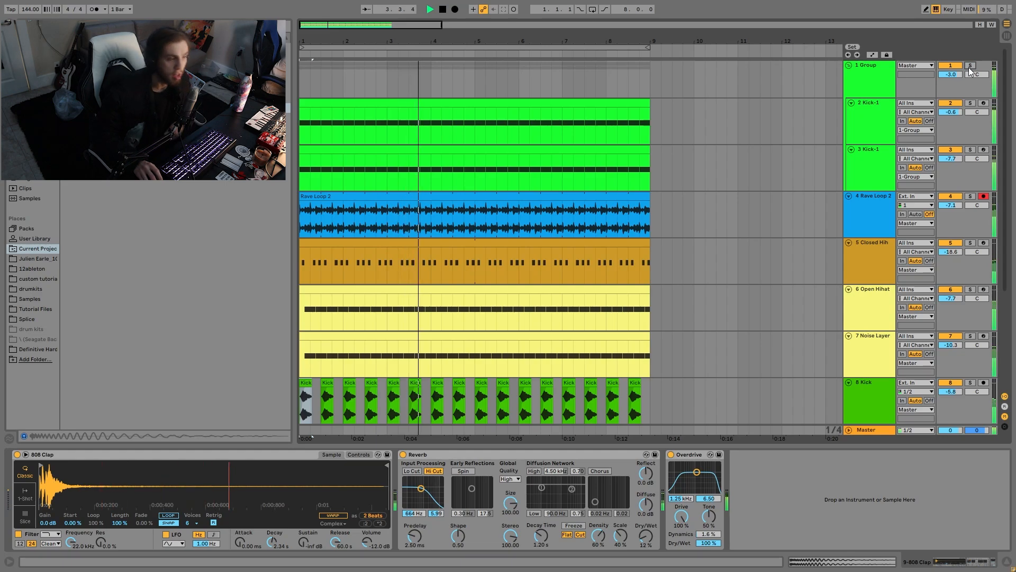
pyautogui.scroll(-4, 796, 249)
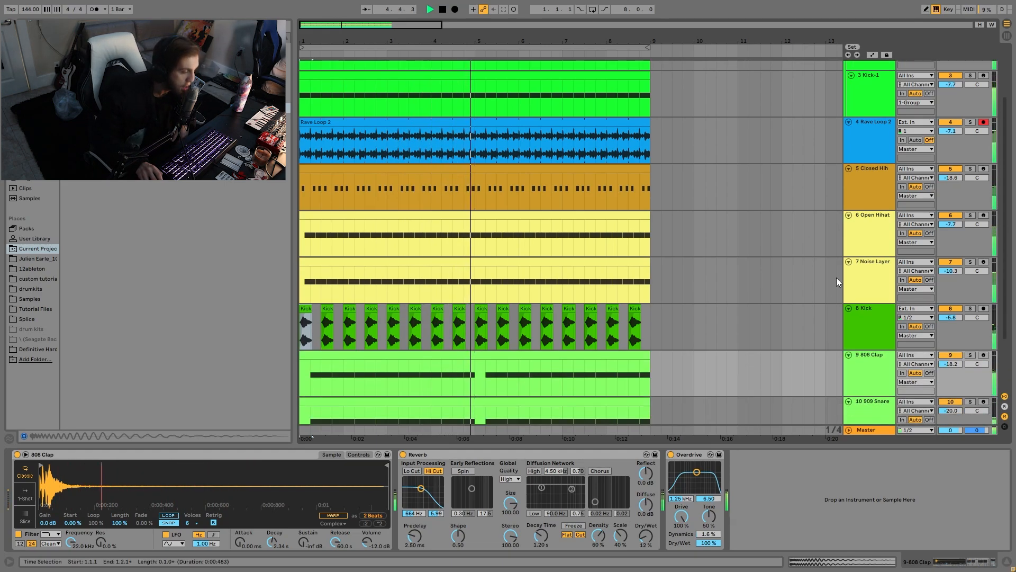
pyautogui.scroll(-4, 876, 278)
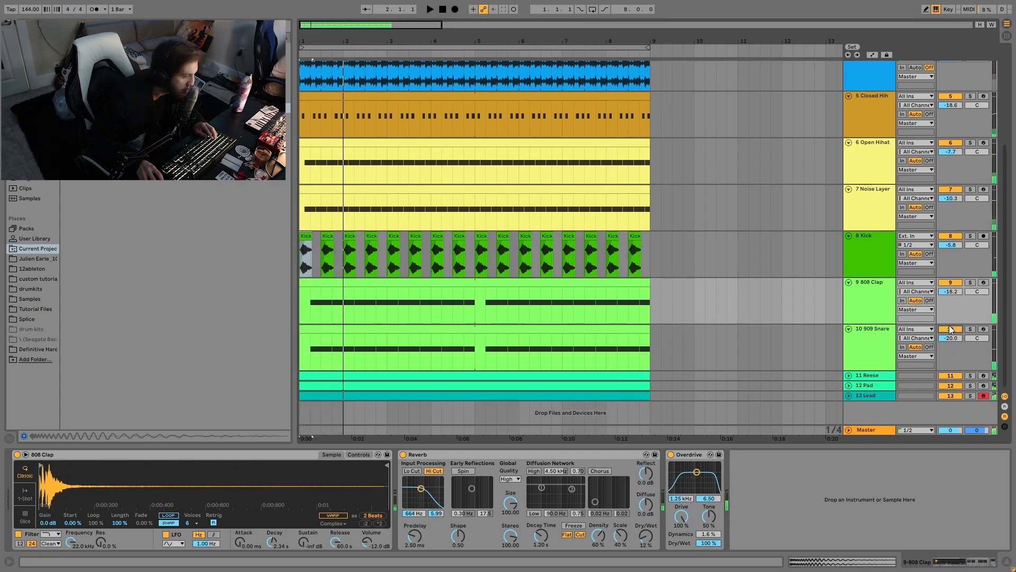
# Check the 808 Clap track's contribution to the full loop using its track activator, and replay the loop
pyautogui.click(951, 283)
pyautogui.press('space')
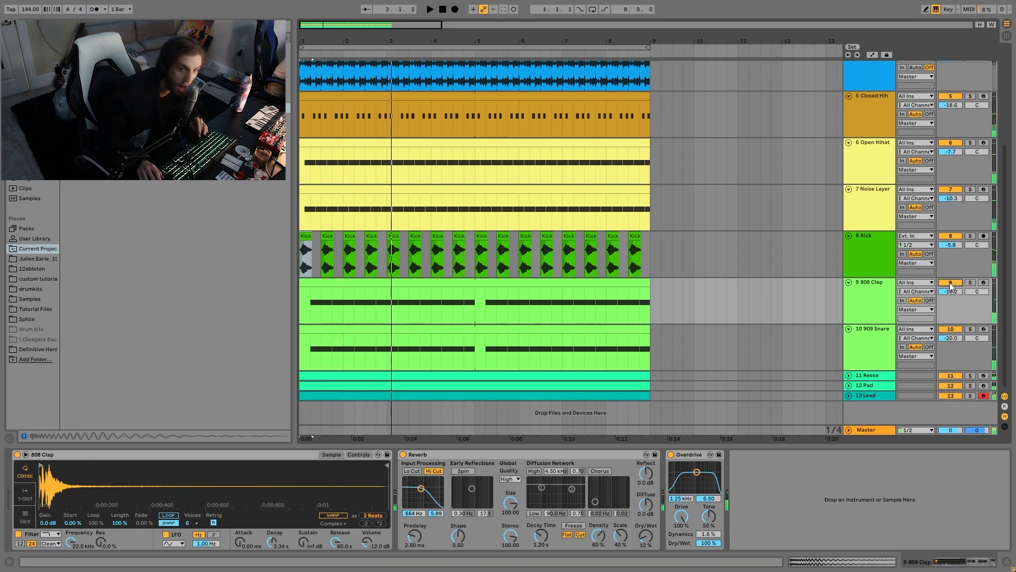
pyautogui.press('space')
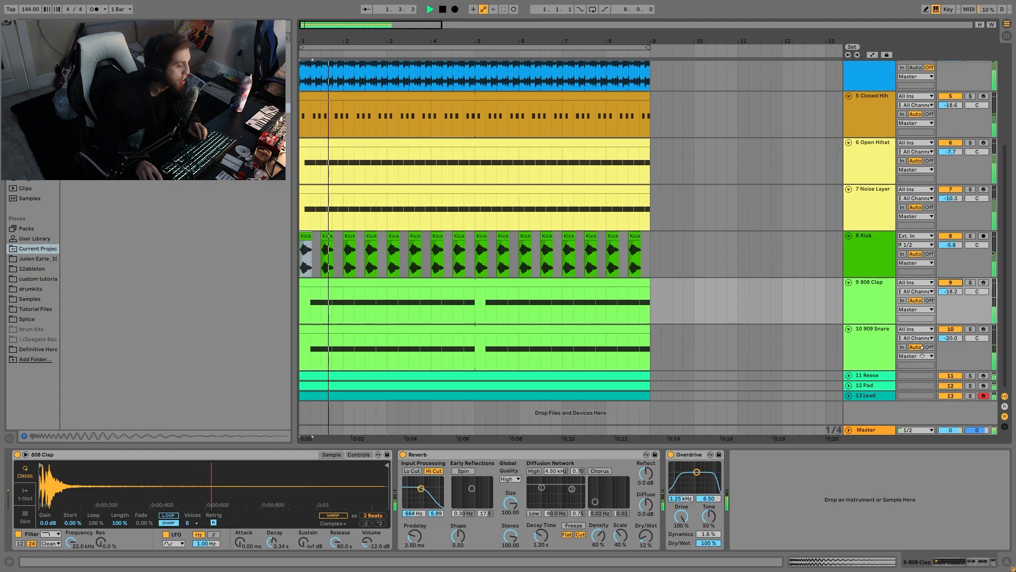
# Solo and unfold the Reese track for playback, and show its device chain
pyautogui.press('space')
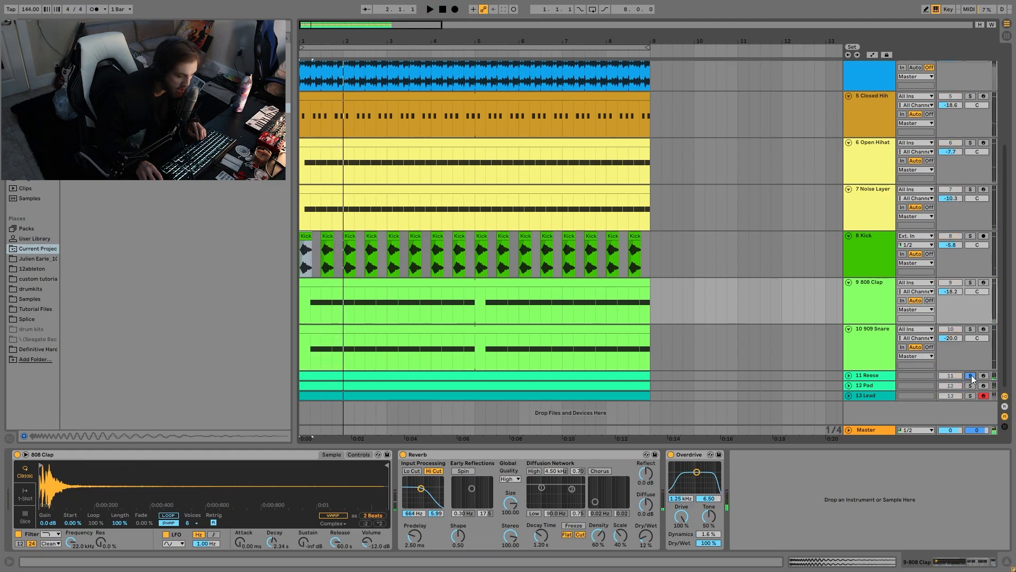
pyautogui.press('space')
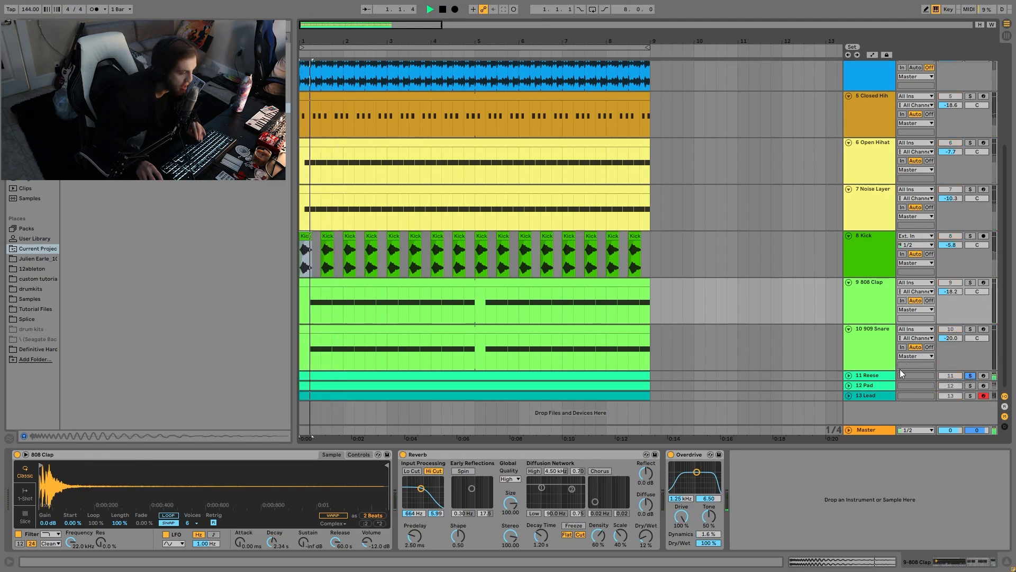
pyautogui.click(849, 375)
pyautogui.click(858, 376)
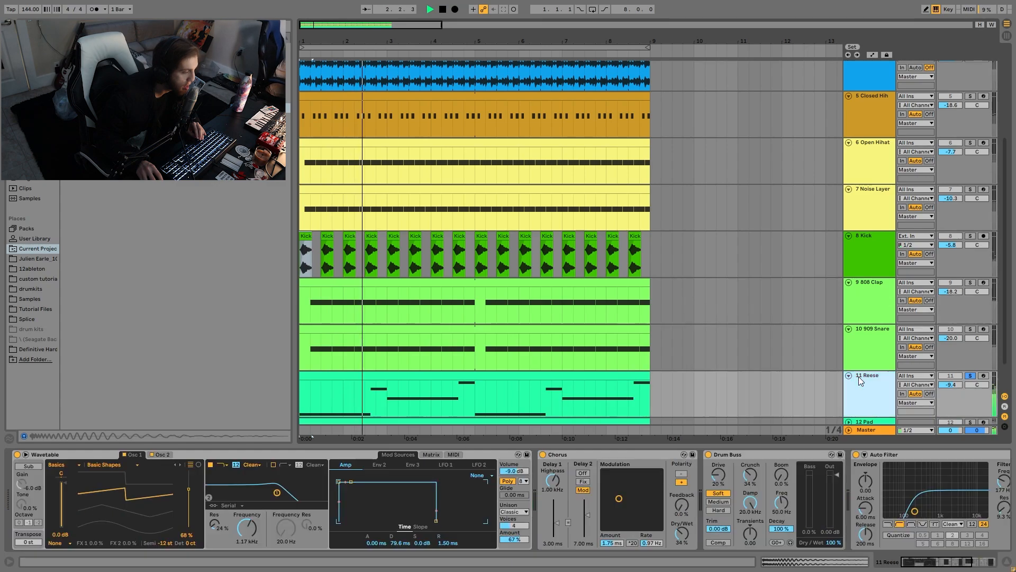
# Open the Reese track's MIDI clip during playback and select its first D2 note
pyautogui.click(607, 377)
pyautogui.doubleClick(607, 377)
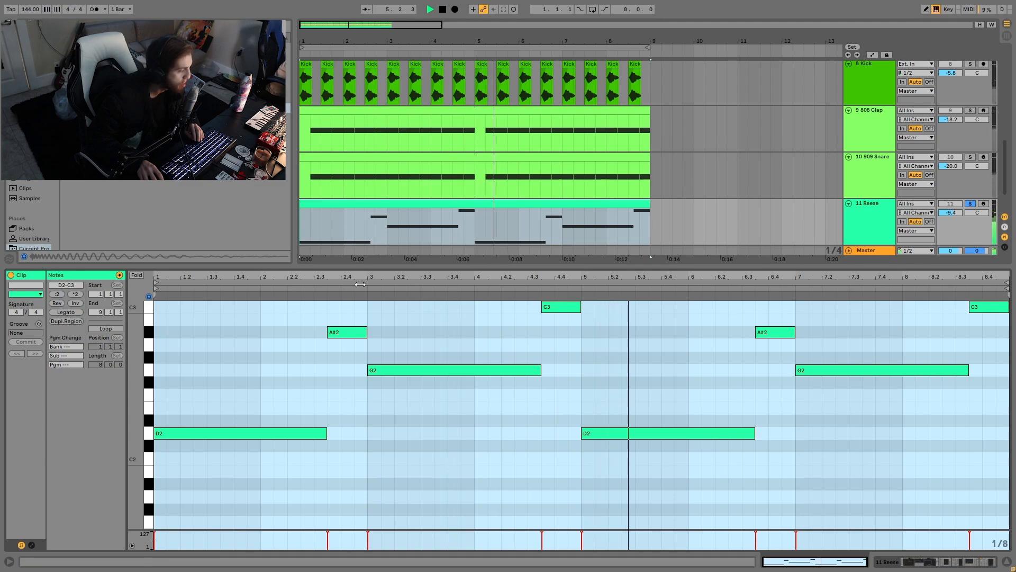
pyautogui.click(274, 436)
pyautogui.press('space')
# Examine the Reese bassline's notes in turn, selecting A#2, G2, C3 and the first D2
pyautogui.click(359, 333)
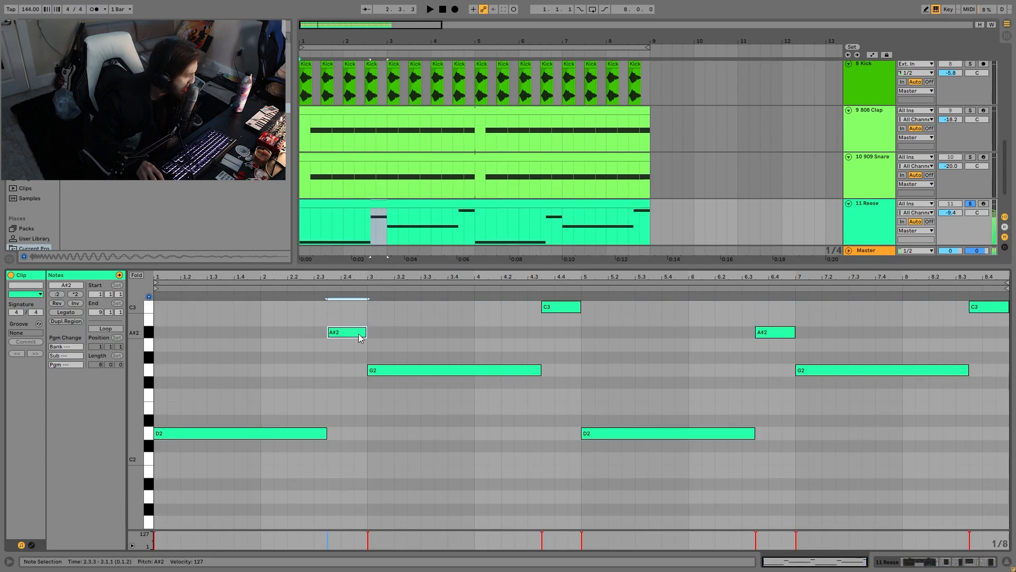
pyautogui.click(376, 371)
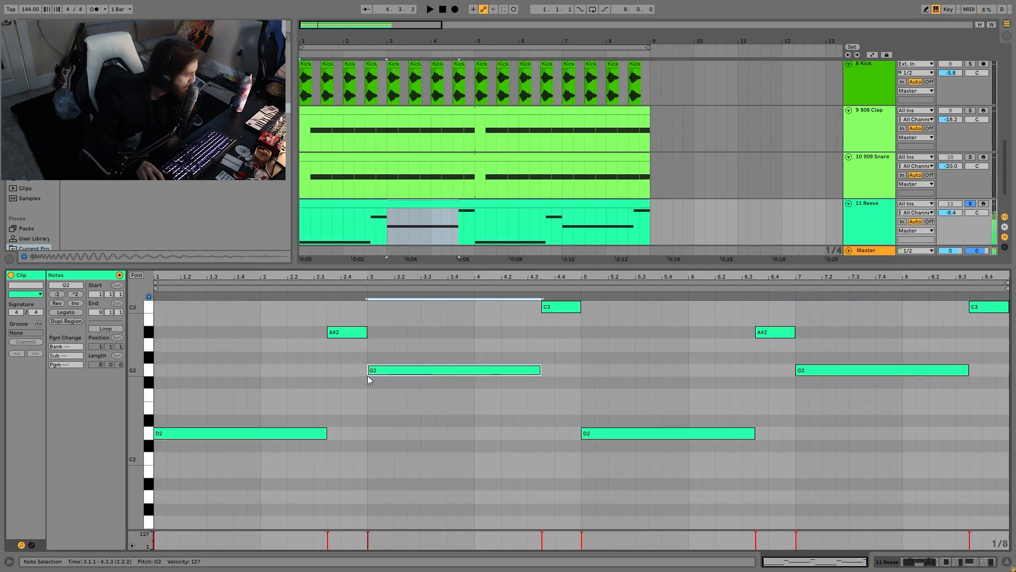
pyautogui.click(566, 309)
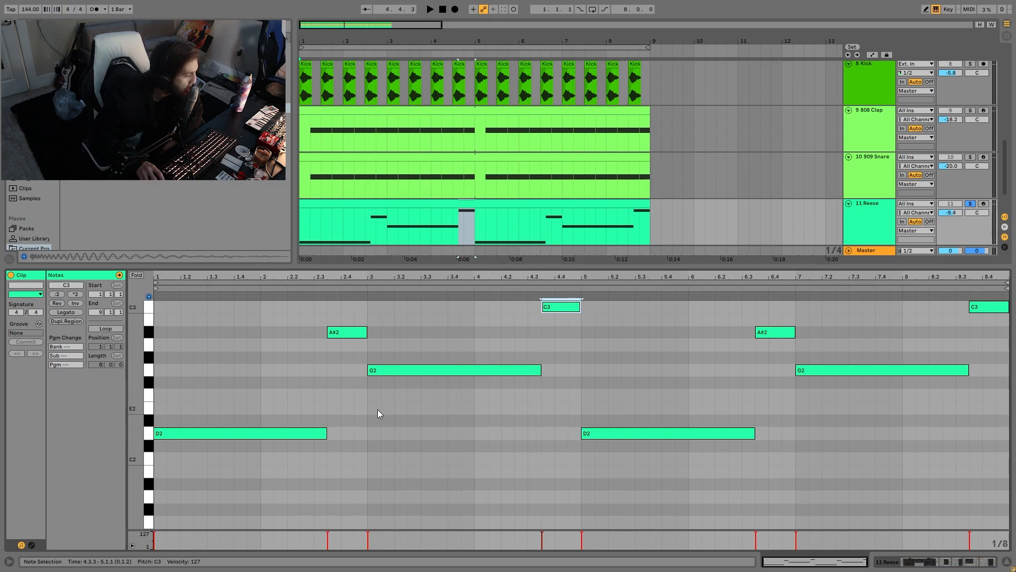
pyautogui.moveTo(342, 389); pyautogui.dragTo(312, 437)
pyautogui.moveTo(415, 327); pyautogui.dragTo(424, 402)
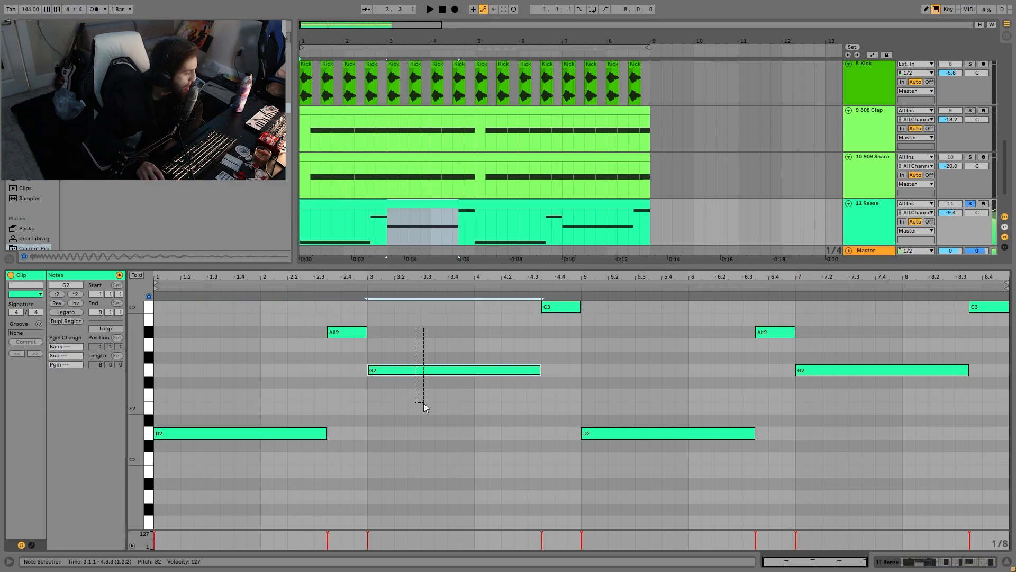
pyautogui.moveTo(347, 381); pyautogui.dragTo(305, 467)
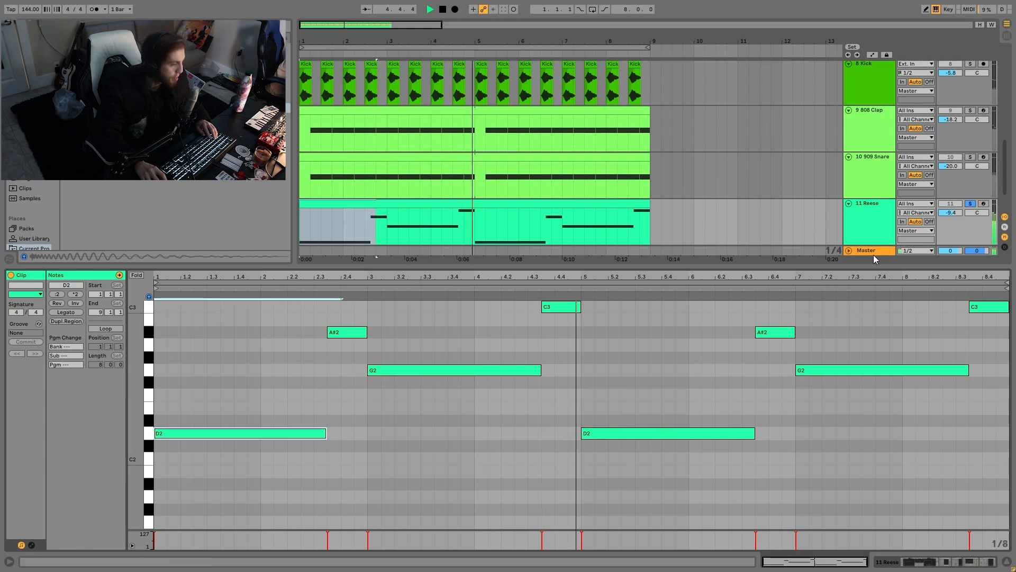
# Show the Reese track's device chain during playback, and look over the other tracks in the arrangement
pyautogui.click(878, 218)
pyautogui.doubleClick(878, 218)
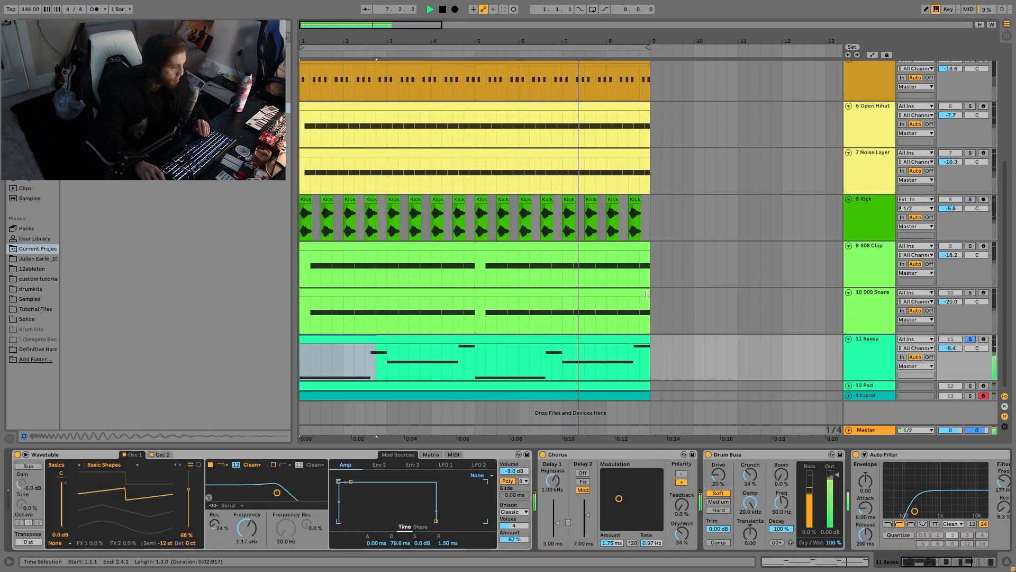
pyautogui.press('space')
pyautogui.scroll(3, 704, 205)
pyautogui.scroll(1, 729, 260)
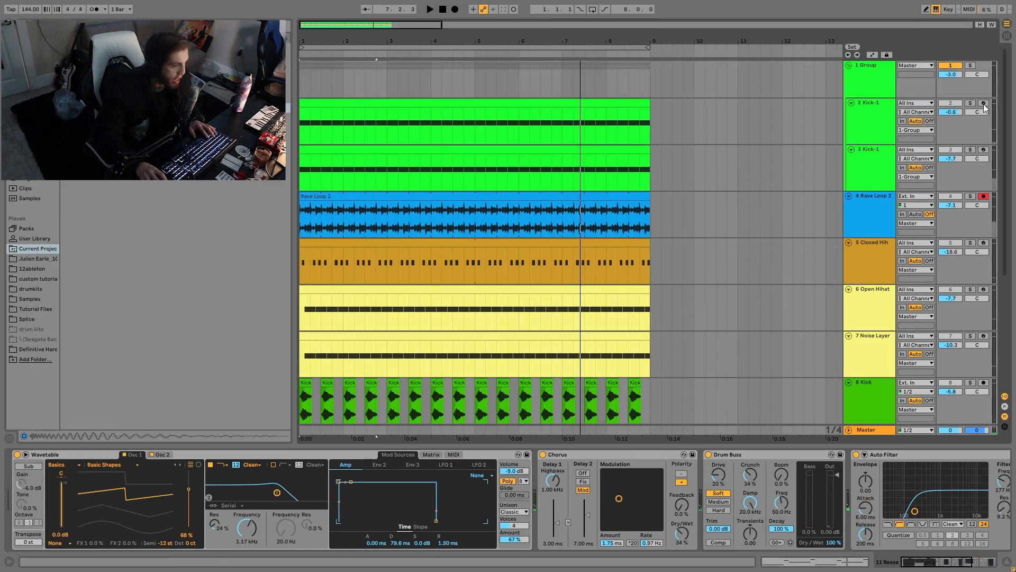
pyautogui.scroll(-4, 950, 90)
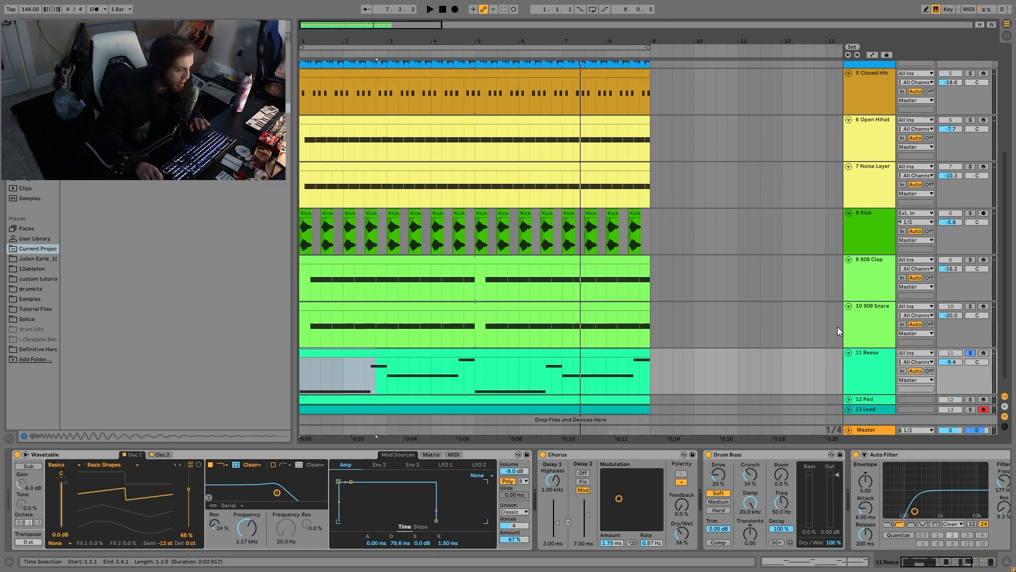
# Reopen the Reese MIDI clip, replay its notes, and return to the track's device chain
pyautogui.doubleClick(547, 343)
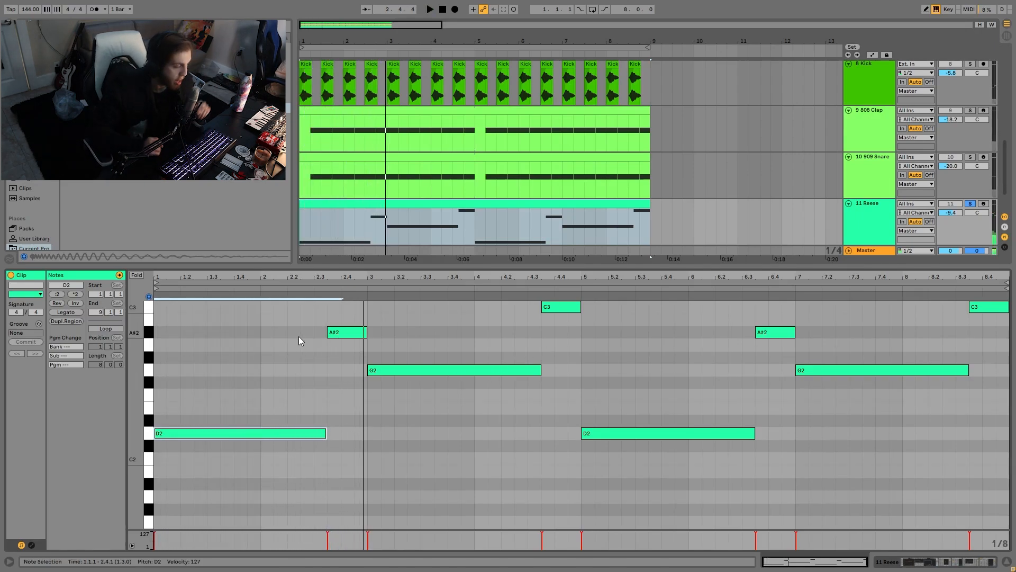
pyautogui.press('space')
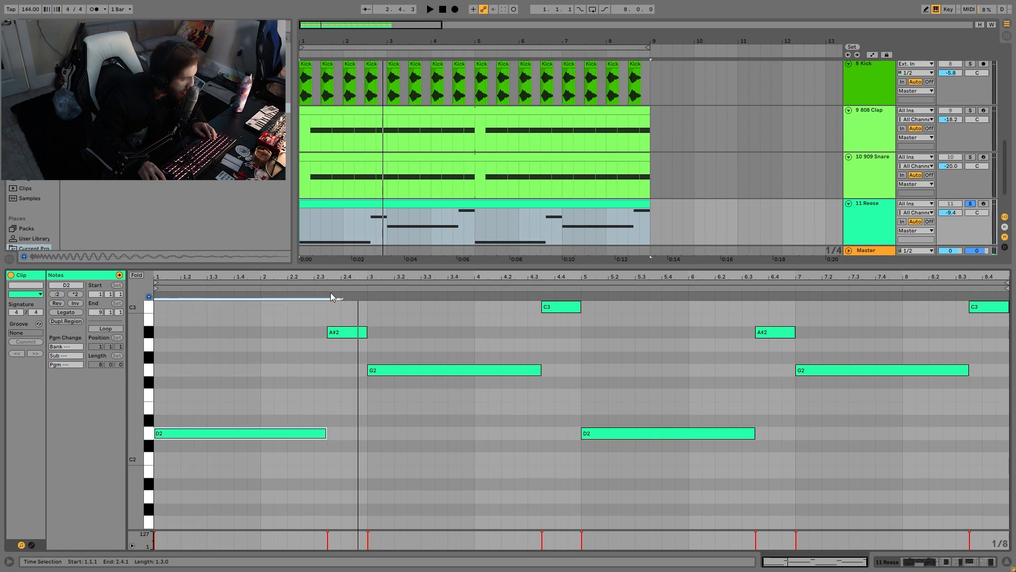
pyautogui.click(316, 285)
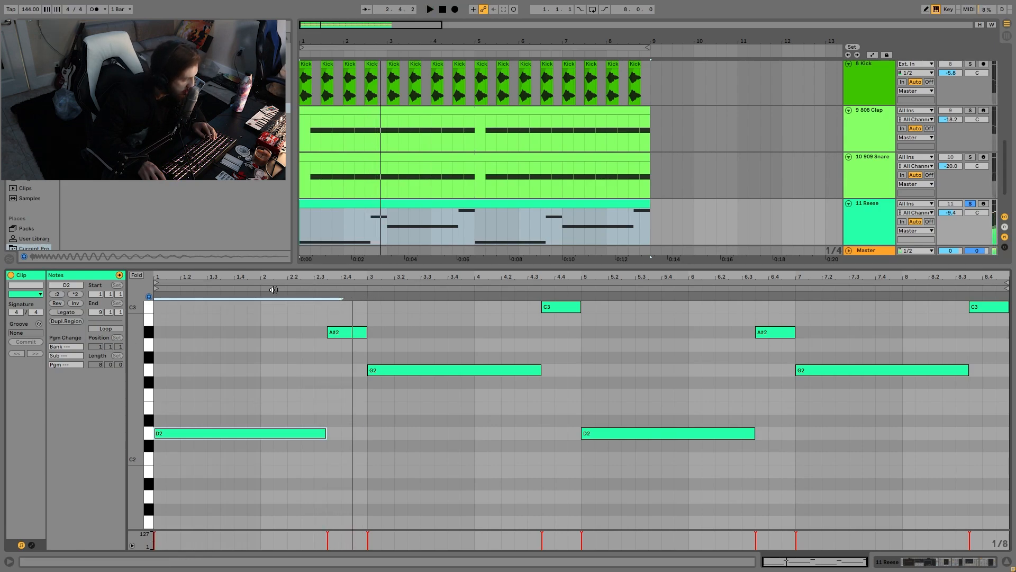
pyautogui.press('space')
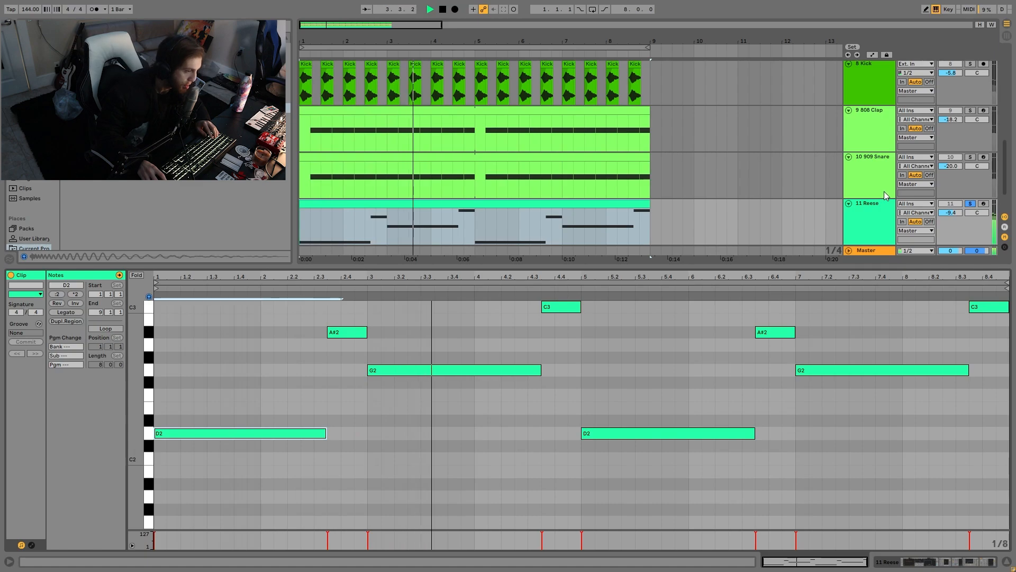
pyautogui.click(874, 214)
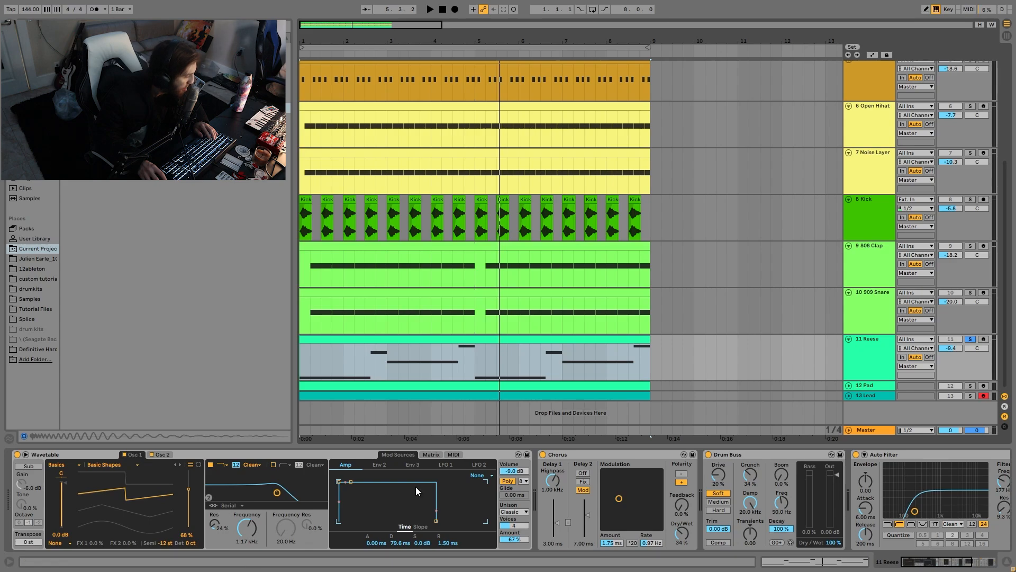
# Replay the soloed Reese bassline and examine the low-pass filter and Amp envelope in its Wavetable synth
pyautogui.press('space')
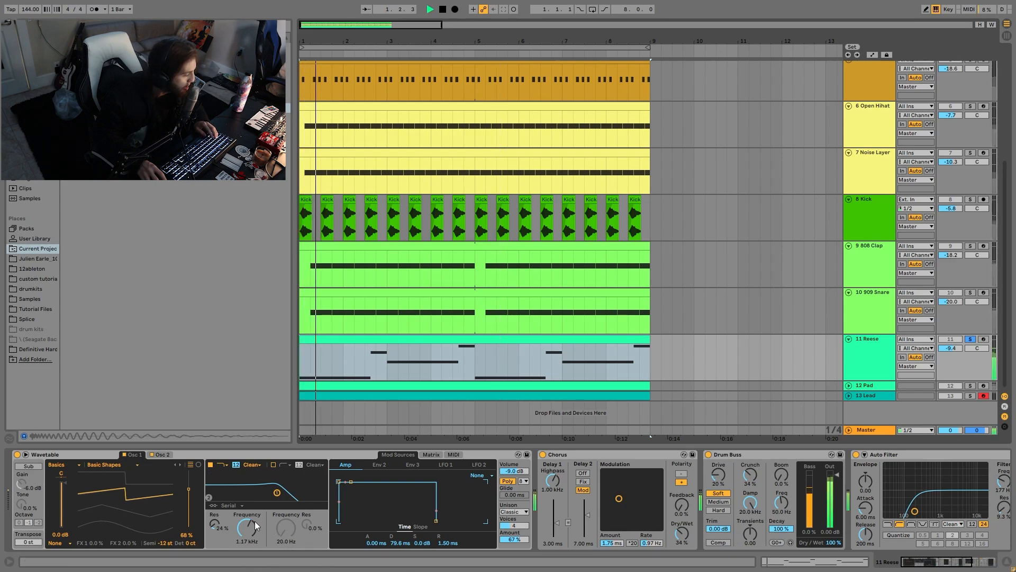
pyautogui.press('space')
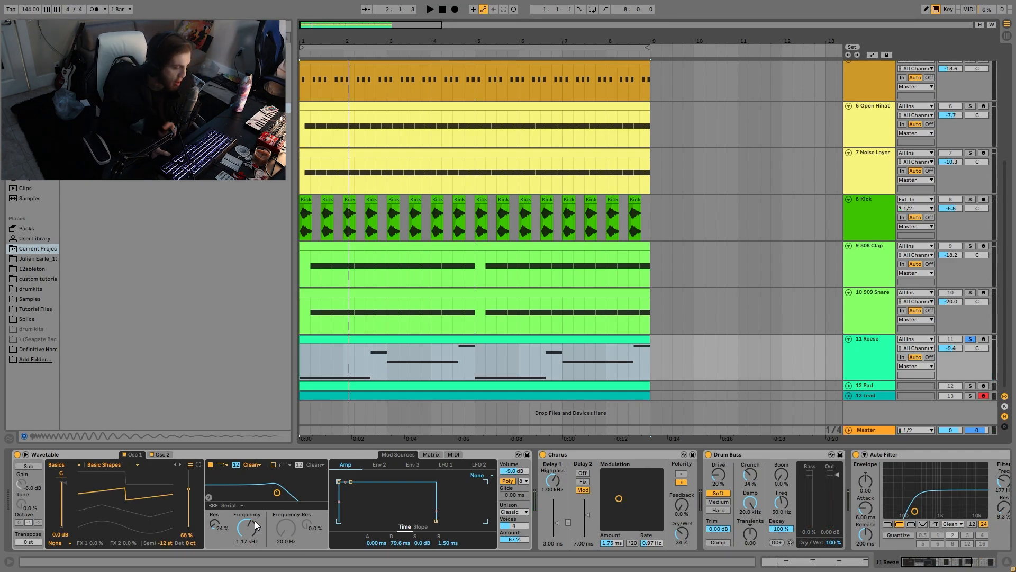
pyautogui.press('space')
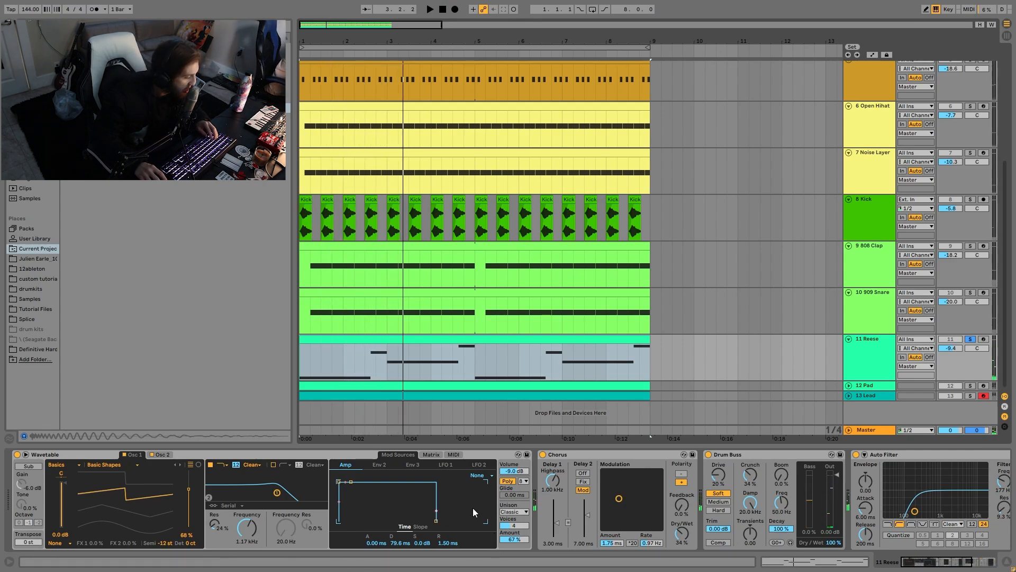
# Examine the Chorus, Drum Buss, Auto Filter and sidechained Compressor in the Reese track's device chain while playing the loop
pyautogui.press('space')
pyautogui.scroll(-2, 499, 512)
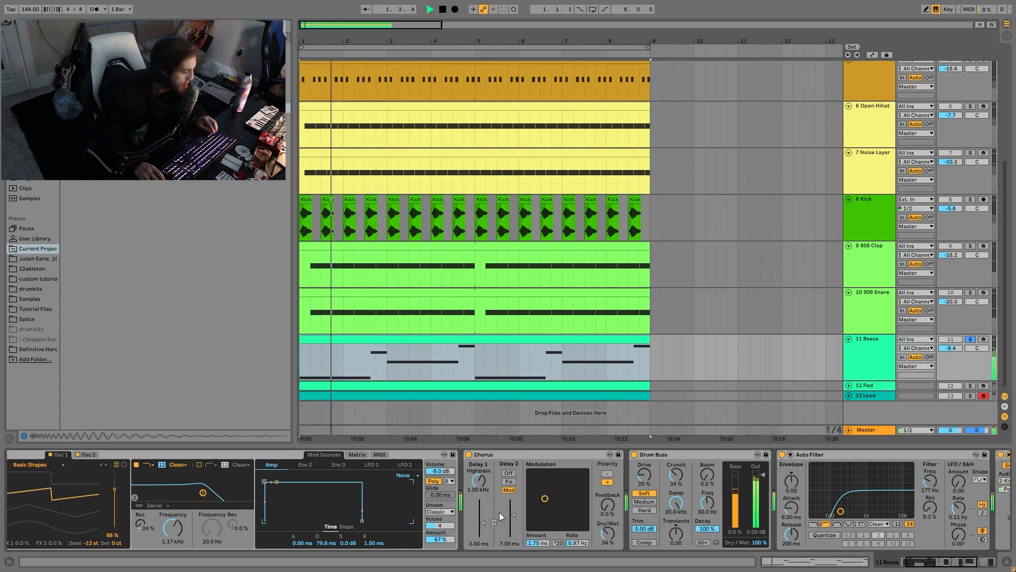
pyautogui.scroll(-4, 500, 513)
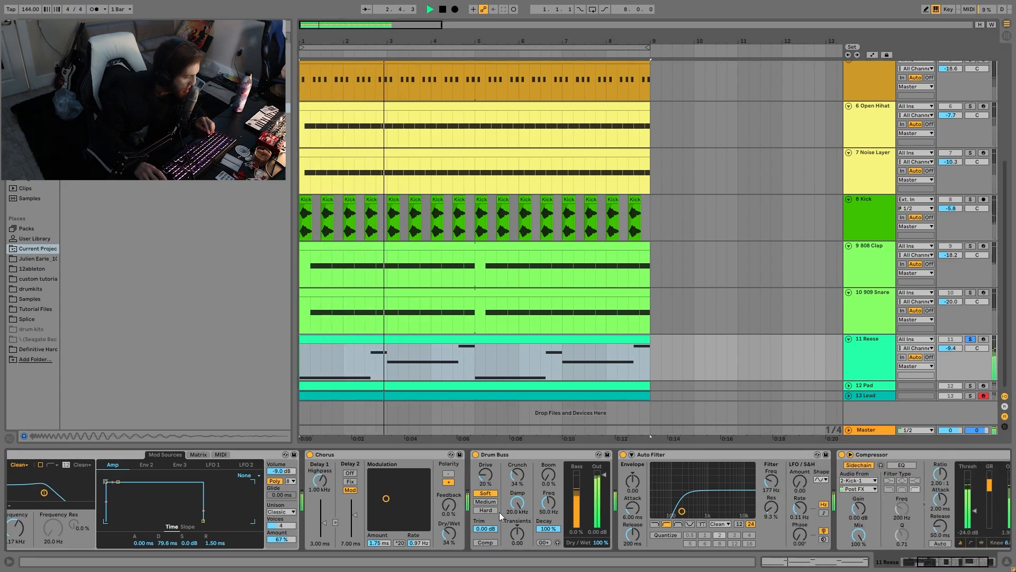
pyautogui.press('space')
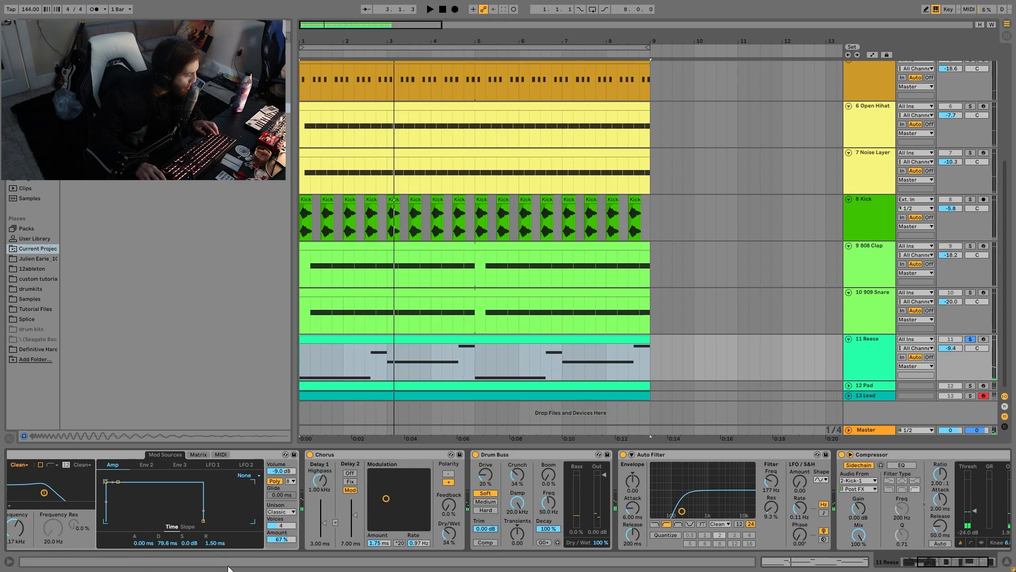
pyautogui.scroll(-3, 338, 468)
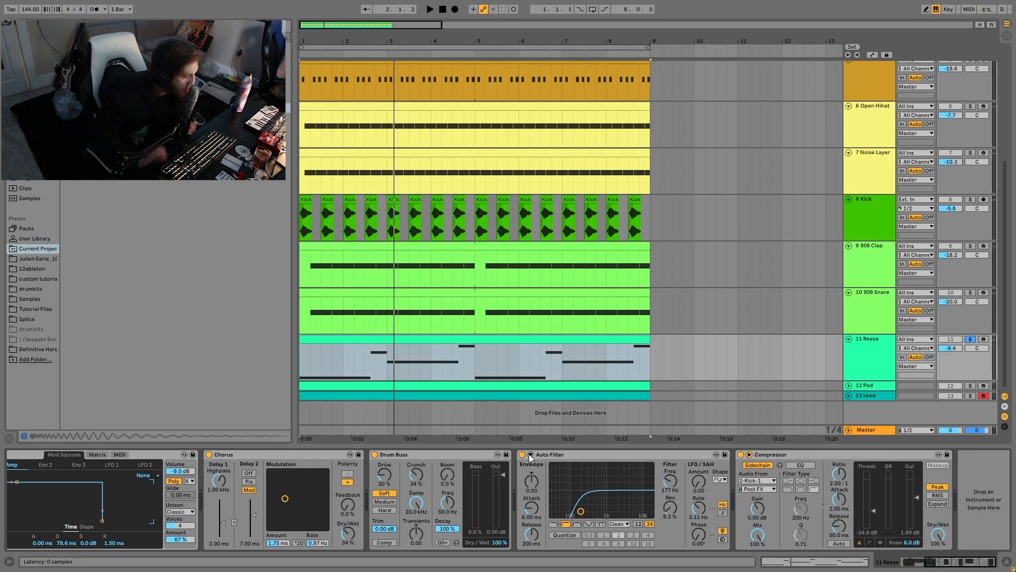
pyautogui.press('space')
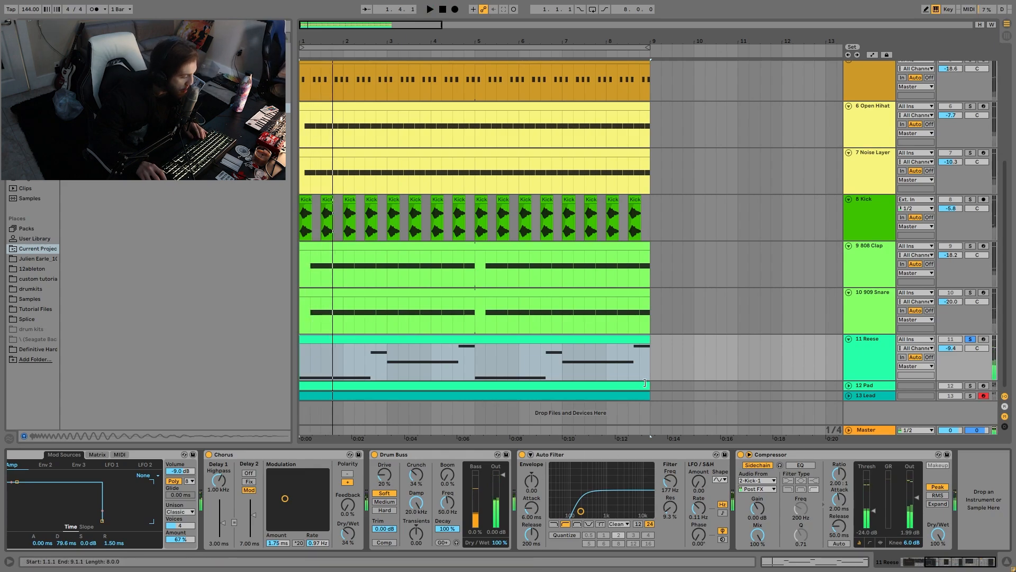
# Show the device chain of the second Kick-1 track and examine its low-pass Auto Filter
pyautogui.scroll(6, 739, 221)
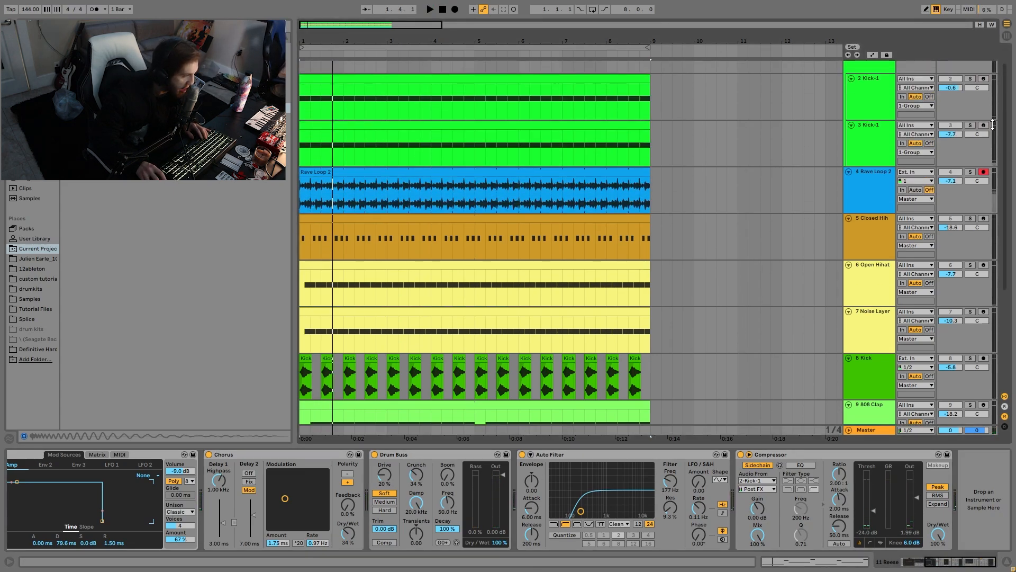
pyautogui.click(876, 139)
pyautogui.scroll(-6, 876, 139)
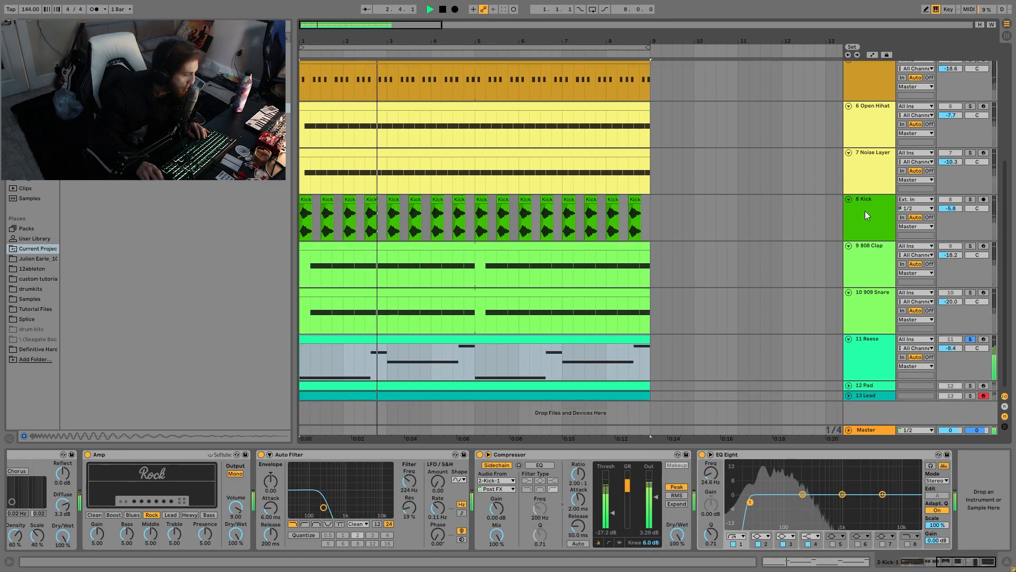
pyautogui.press('space')
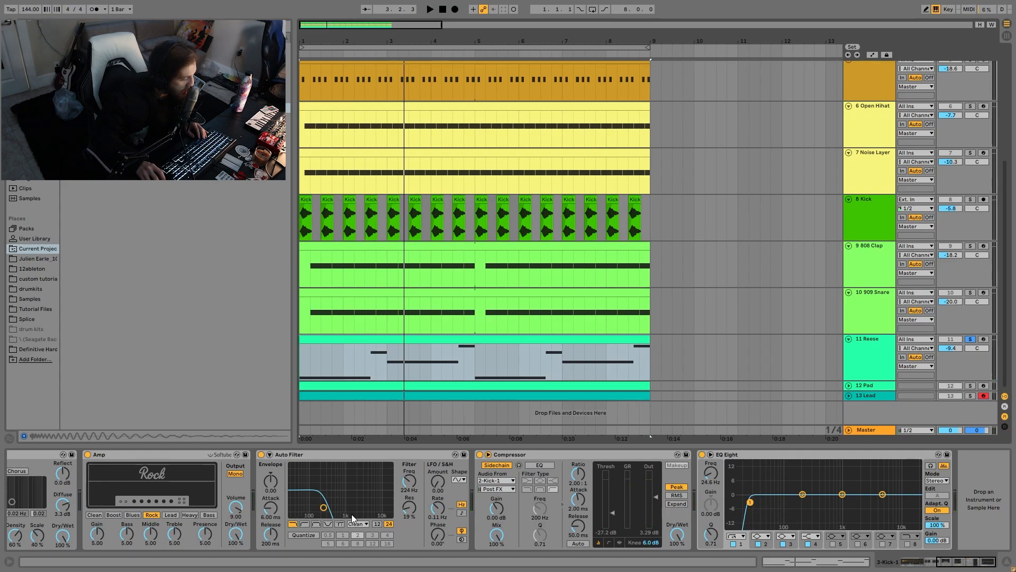
# Return to the Reese track and set its Auto Filter to 211 Hz with 11% resonance, checking by playback
pyautogui.click(874, 349)
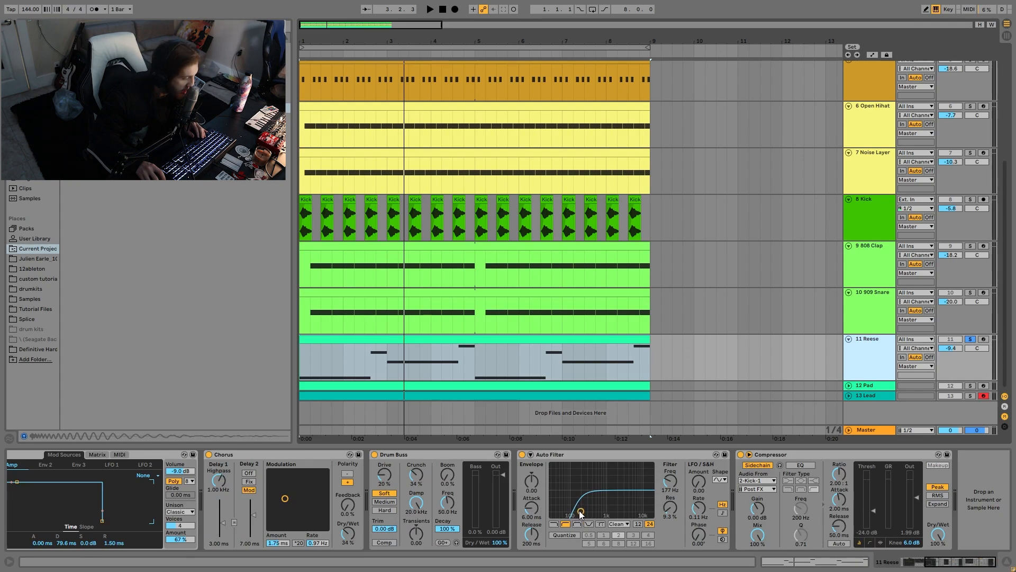
pyautogui.moveTo(581, 512); pyautogui.dragTo(584, 514)
pyautogui.press('space')
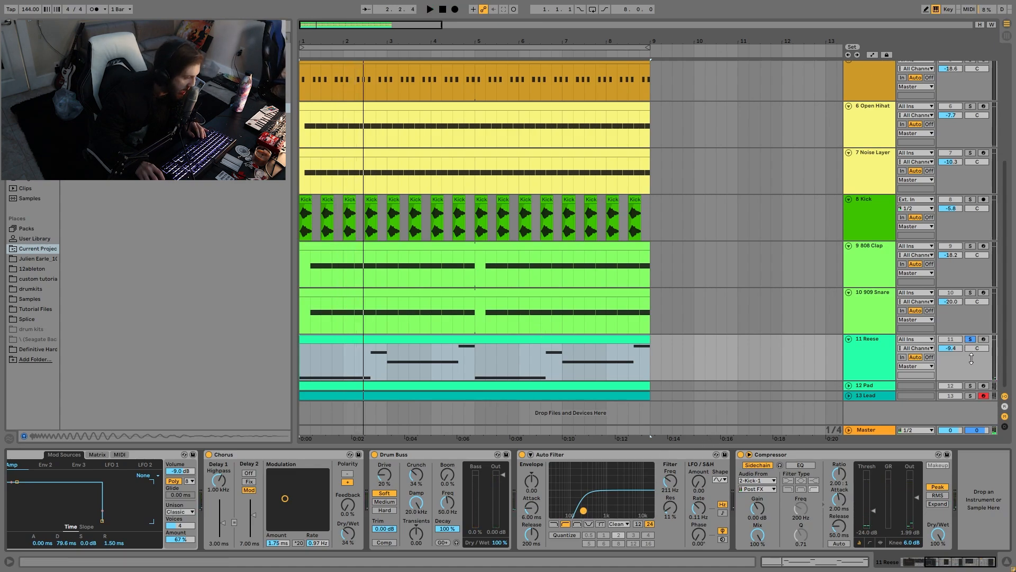
# Solo the Pad track together with the Reese track and start playback
pyautogui.click(971, 388)
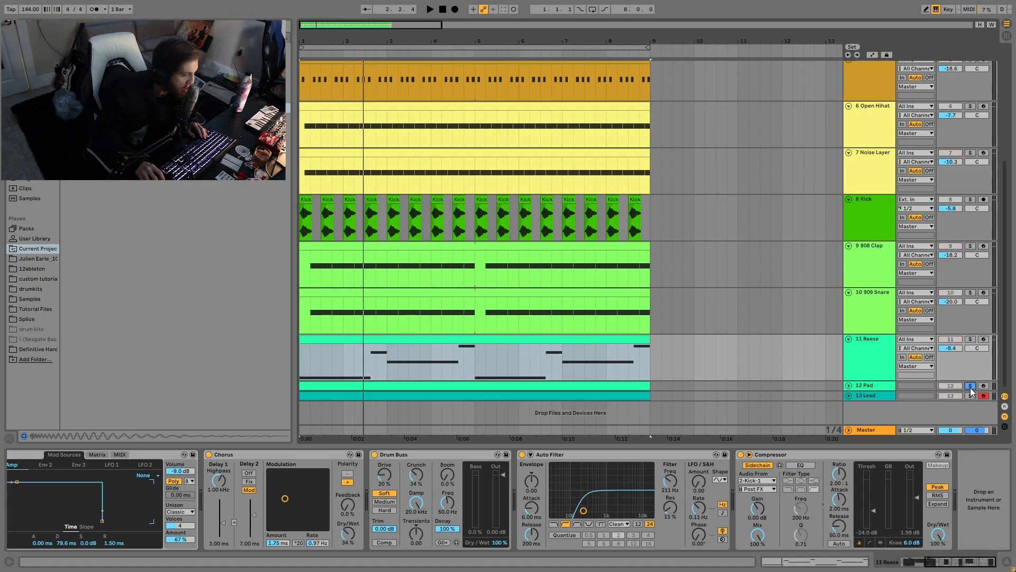
pyautogui.click(970, 339)
pyautogui.press('space')
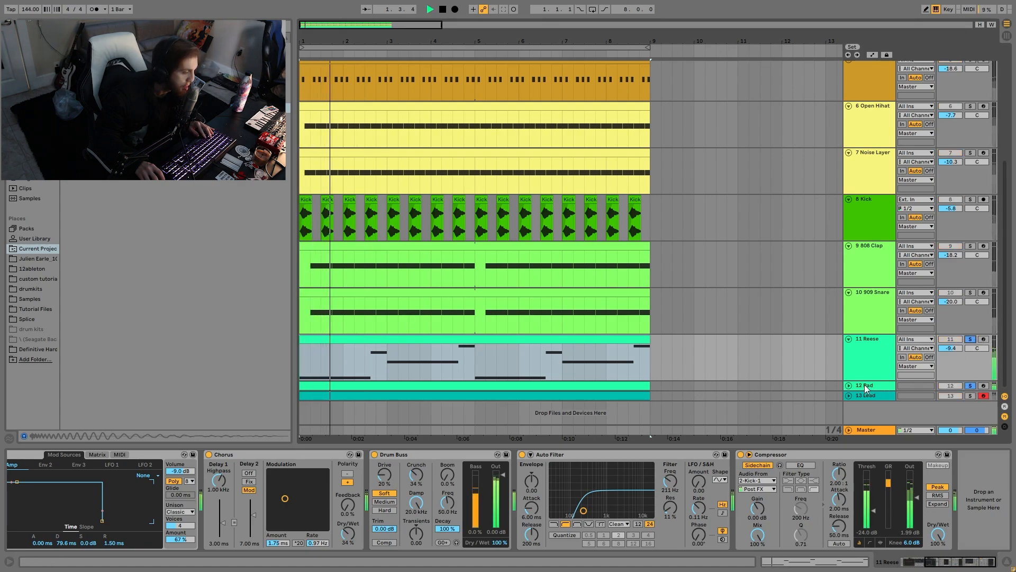
# Unfold the Pad track, open its MIDI clip and listen to its notes alongside the Reese
pyautogui.click(849, 386)
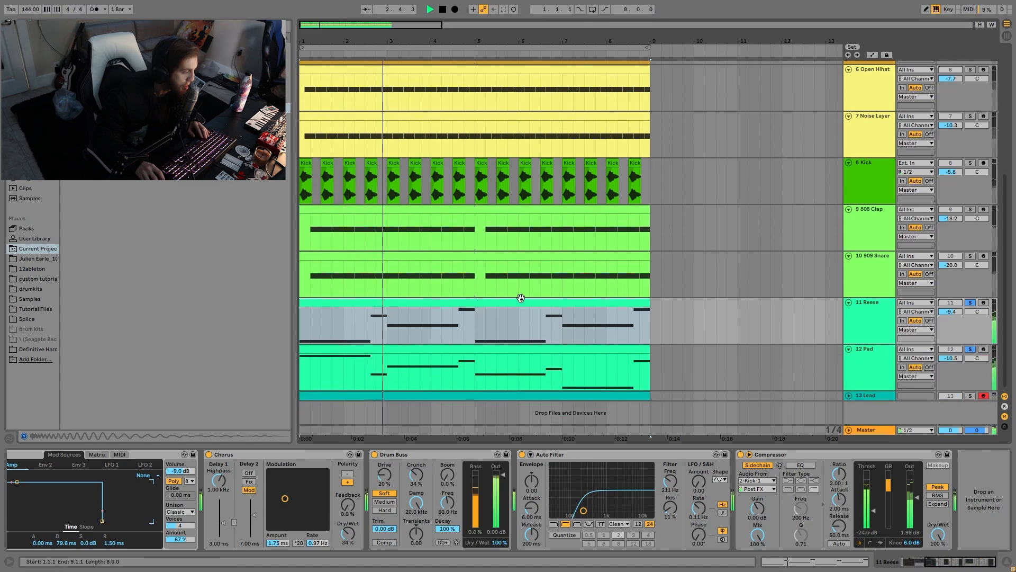
pyautogui.doubleClick(471, 352)
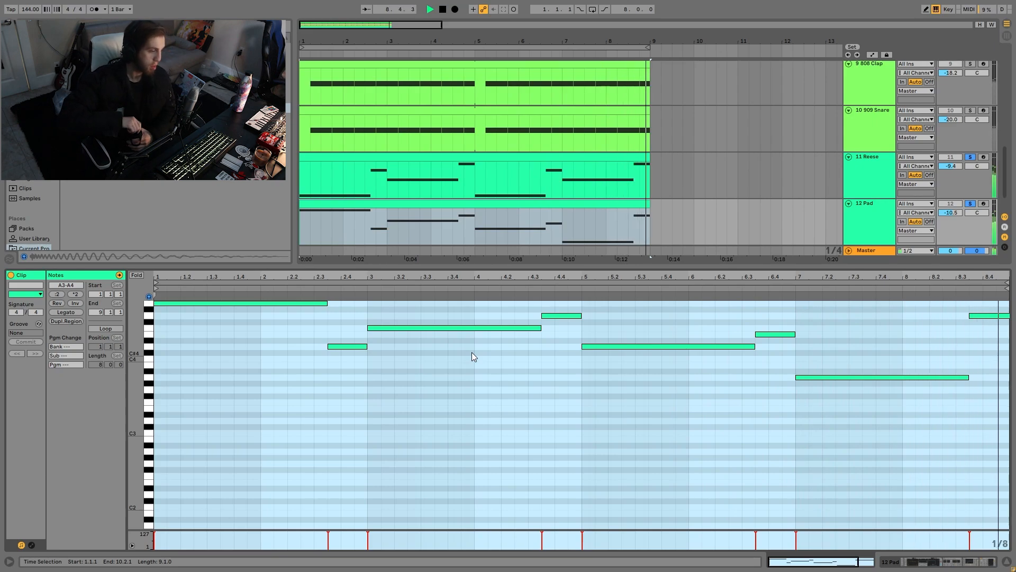
pyautogui.press('space')
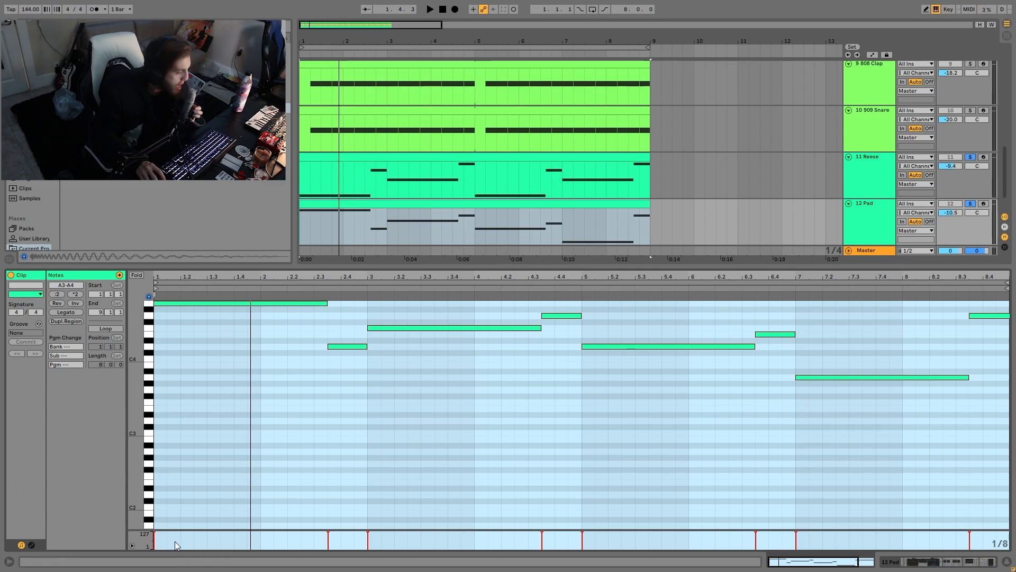
pyautogui.press('space')
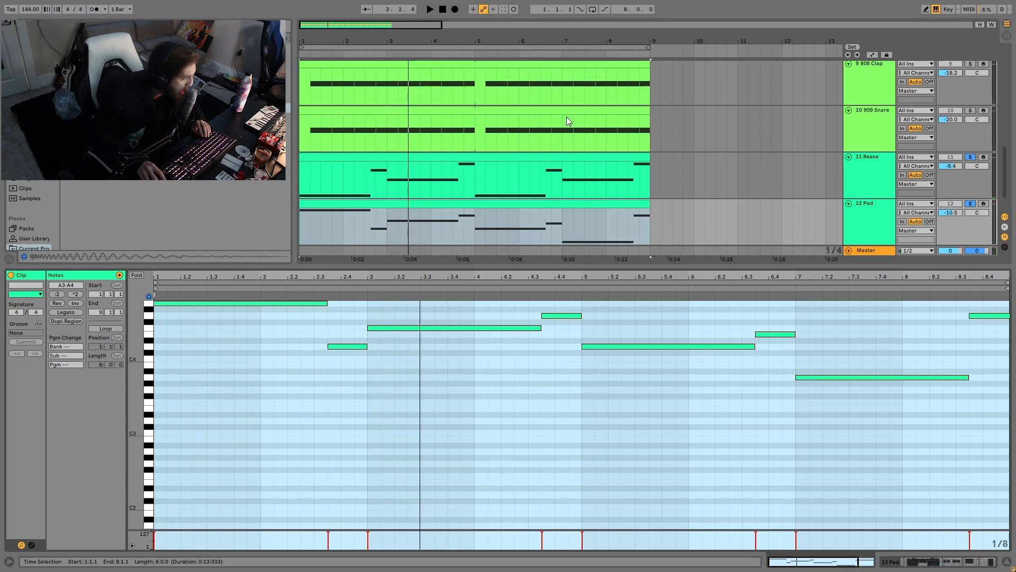
# Copy the Reese clip's notes into the Pad clip to compare the two parts together
pyautogui.click(544, 170)
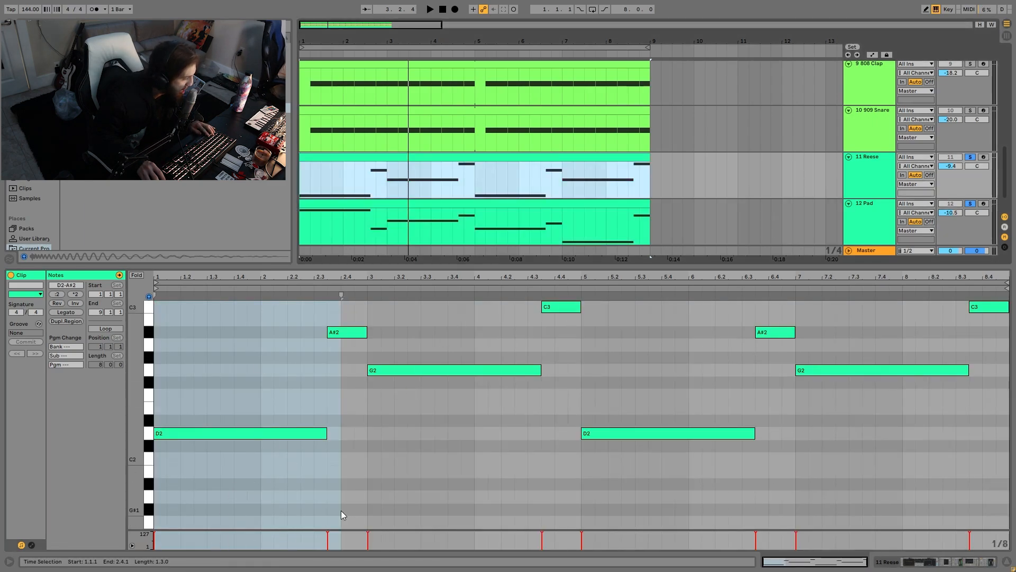
pyautogui.click(385, 202)
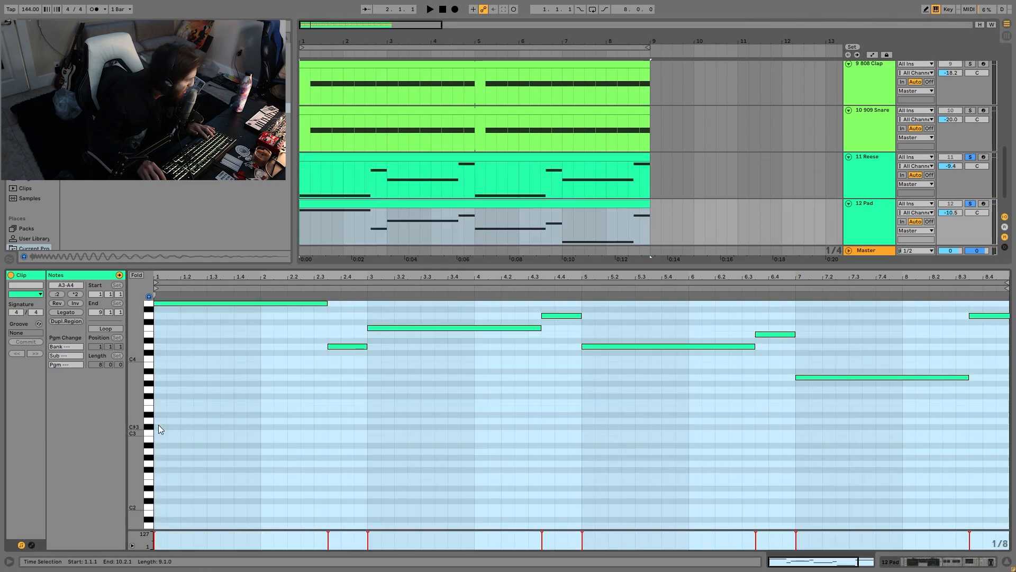
pyautogui.hotkey('ctrl', 'v')
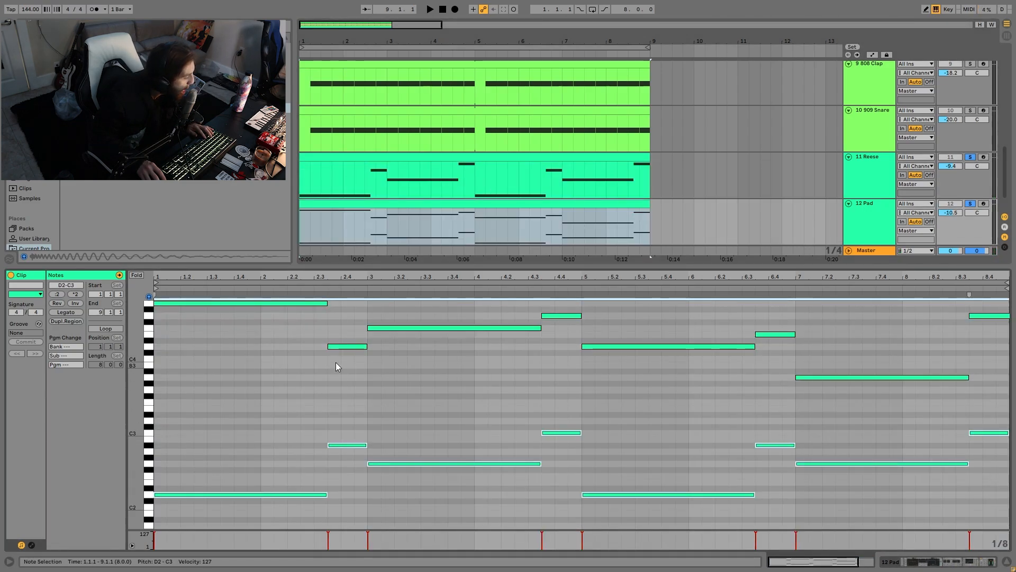
# Lower the Pad clip's first note two octaves to A2 and compare it with the pasted D2 below
pyautogui.click(252, 303)
pyautogui.hotkey('shift', 'Down')
pyautogui.hotkey('shift', 'Down')
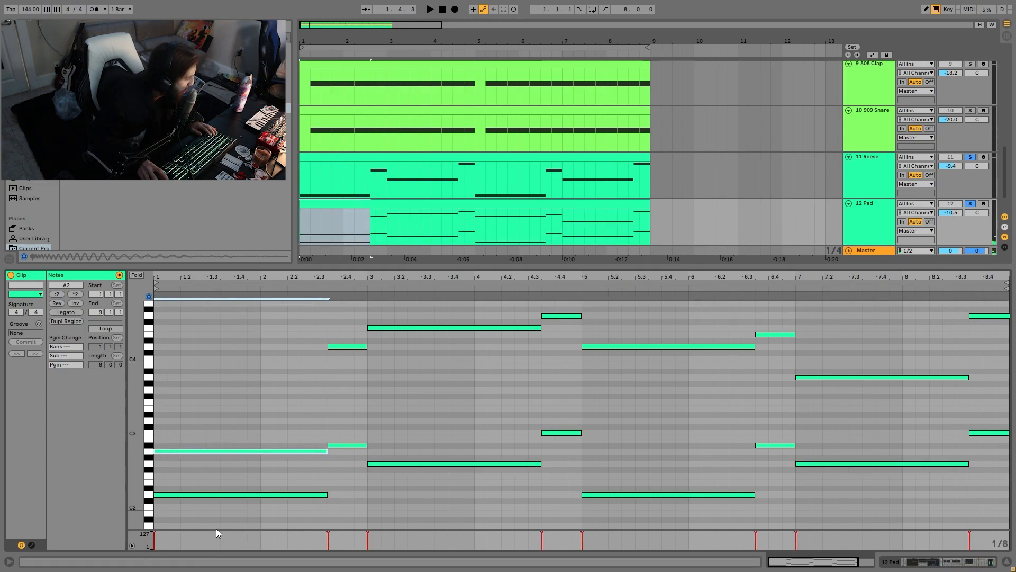
pyautogui.click(224, 493)
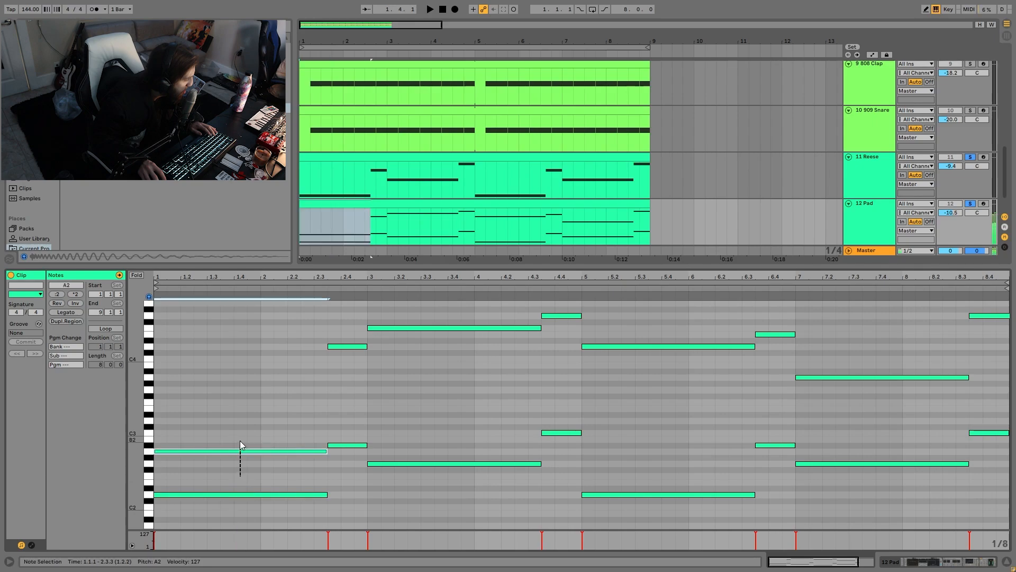
pyautogui.moveTo(249, 463)
pyautogui.mouseDown()
pyautogui.moveTo(260, 516)
pyautogui.moveTo(256, 496)
pyautogui.mouseUp()
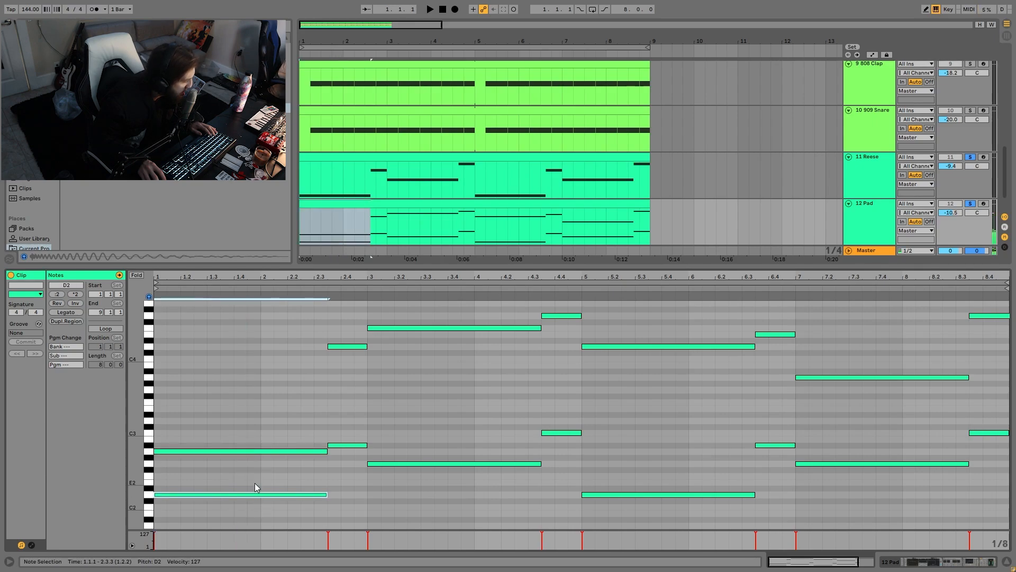
# Raise the Pad clip's first note back up two octaves to A4
pyautogui.click(260, 451)
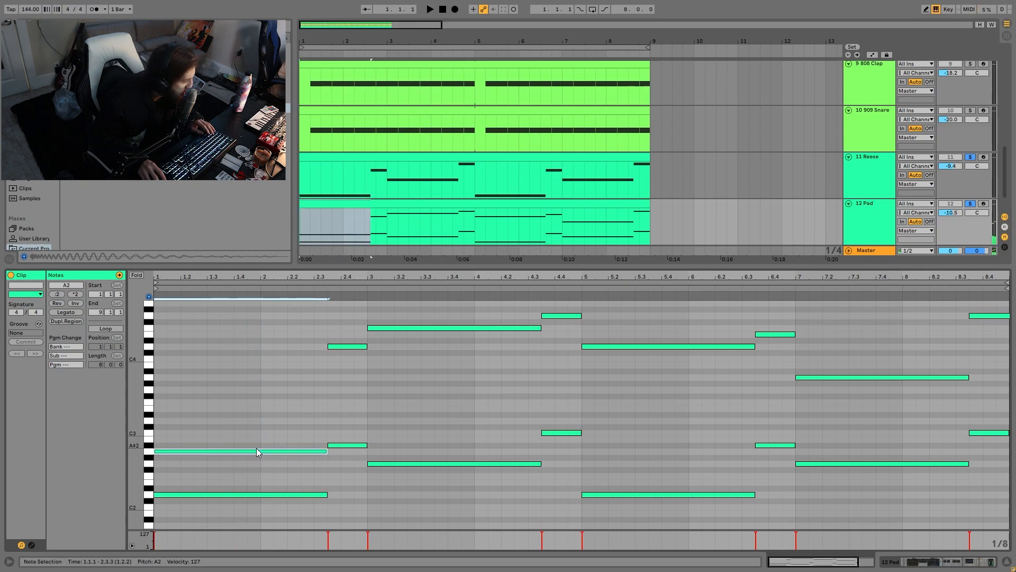
pyautogui.hotkey('shift', 'Up')
pyautogui.hotkey('shift', 'Up')
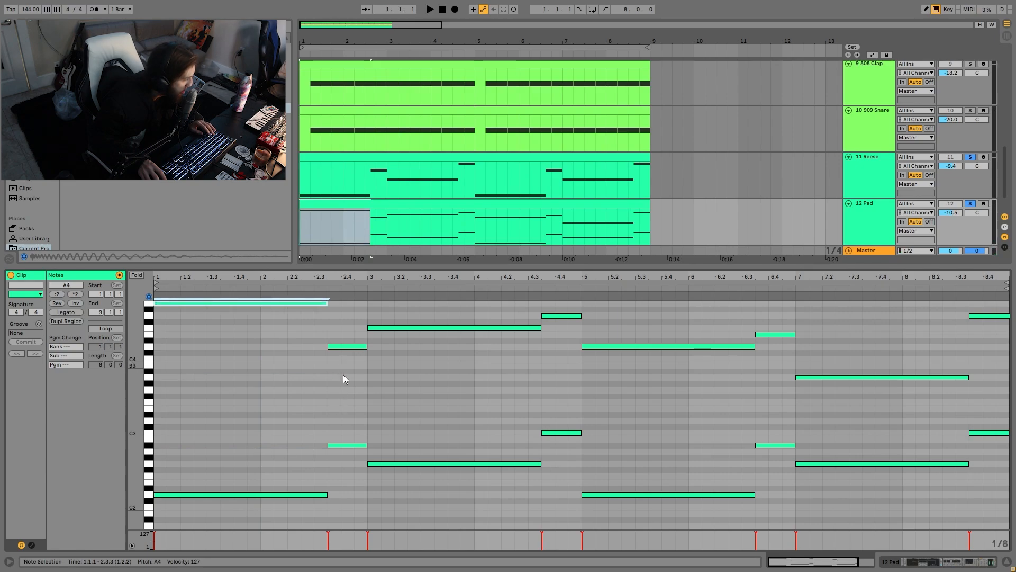
# Lower the Pad clip's second note an octave to D3, compare it with the pasted A#2, and restore it to D4
pyautogui.click(347, 346)
pyautogui.hotkey('shift', 'Down')
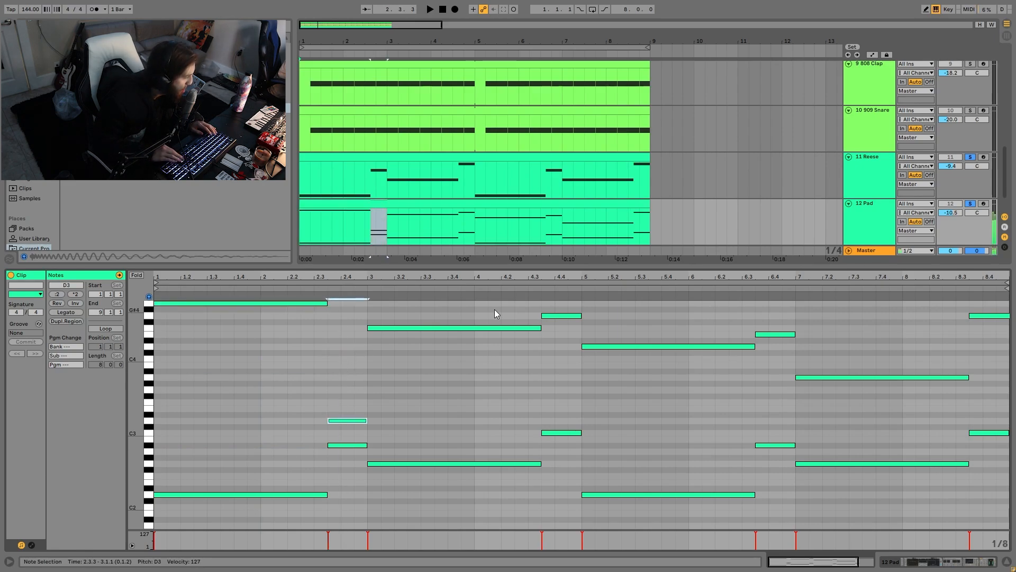
pyautogui.keyDown('shift'); pyautogui.click(347, 445); pyautogui.keyUp('shift')
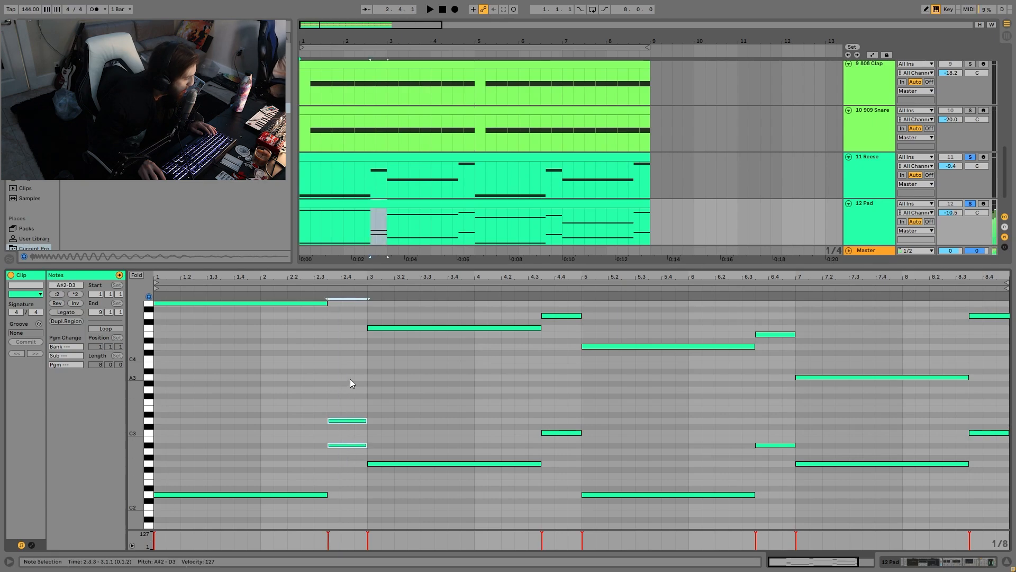
pyautogui.click(355, 421)
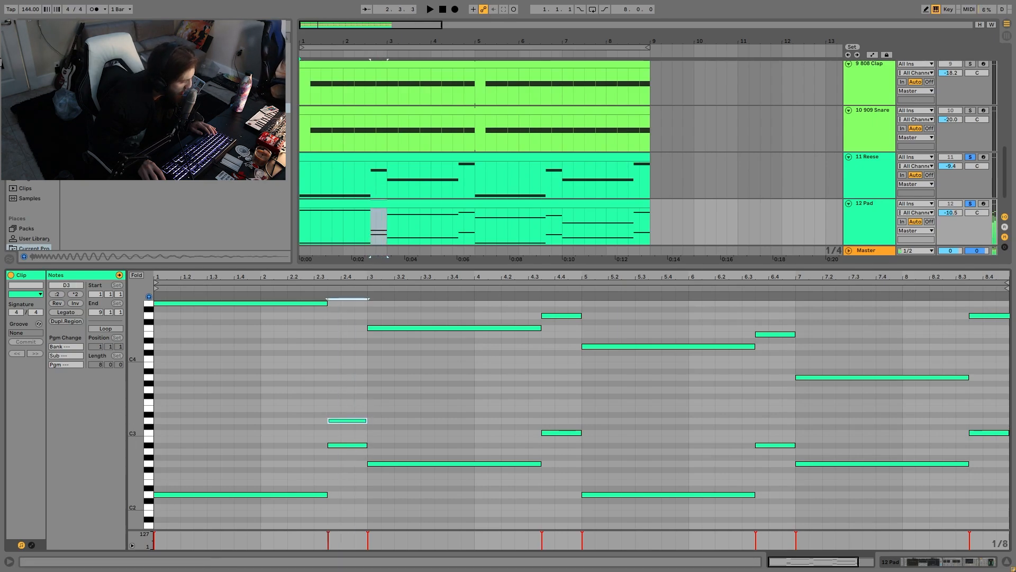
pyautogui.hotkey('shift', 'Up')
# Play the combined notes and unsolo the Reese track, leaving only the Pad soloed
pyautogui.press('space')
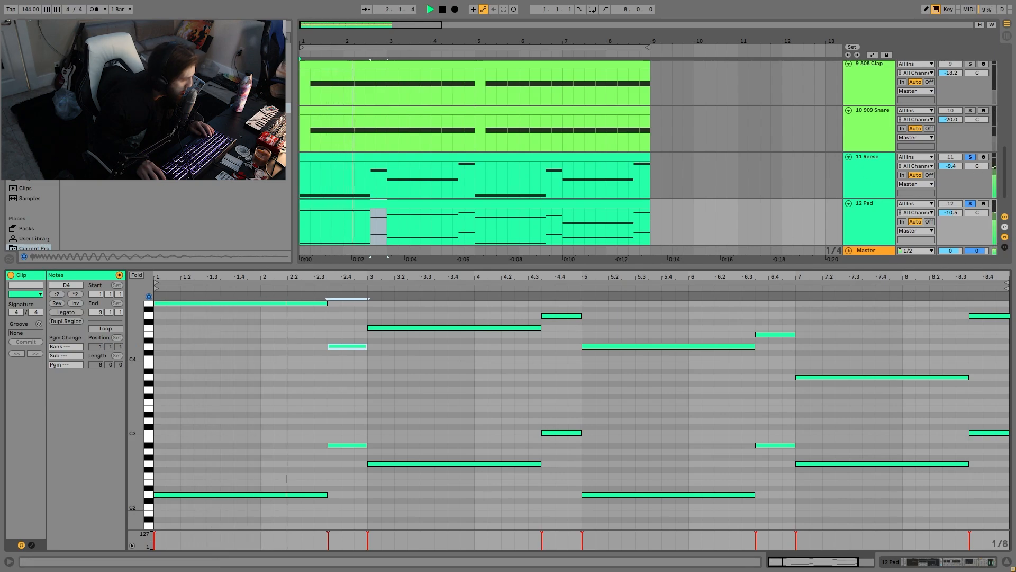
pyautogui.click(971, 158)
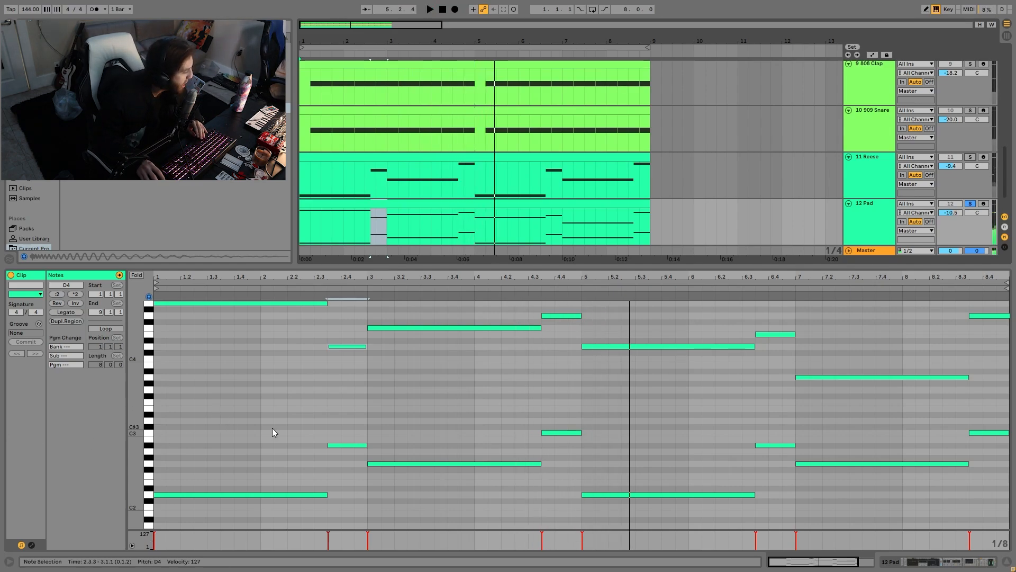
pyautogui.press('space')
# Delete all of the pasted Reese notes from the Pad clip, including both D2 notes
pyautogui.moveTo(272, 428); pyautogui.dragTo(1008, 477)
pyautogui.press('Delete')
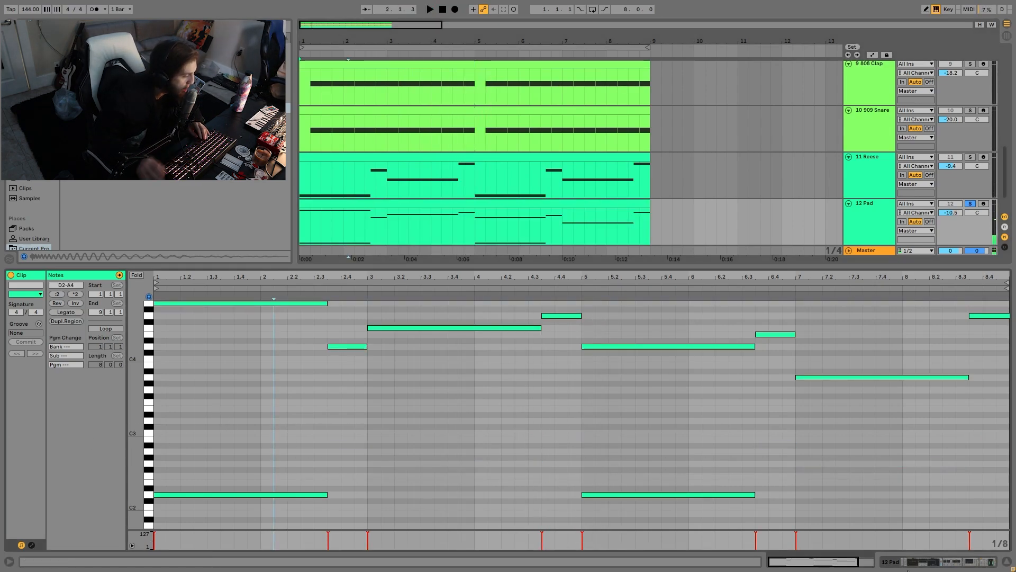
pyautogui.moveTo(265, 450); pyautogui.dragTo(608, 502)
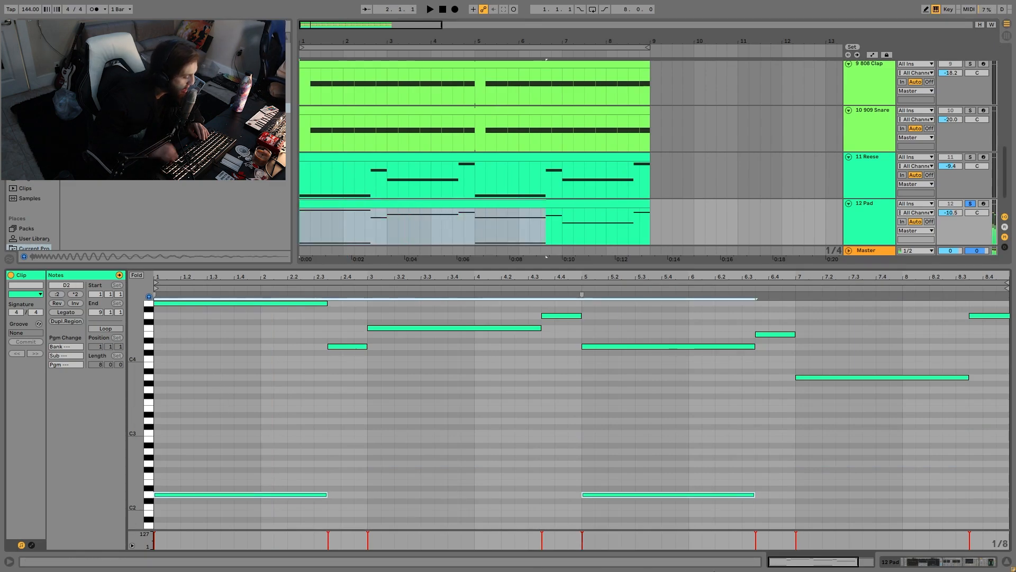
pyautogui.press('Delete')
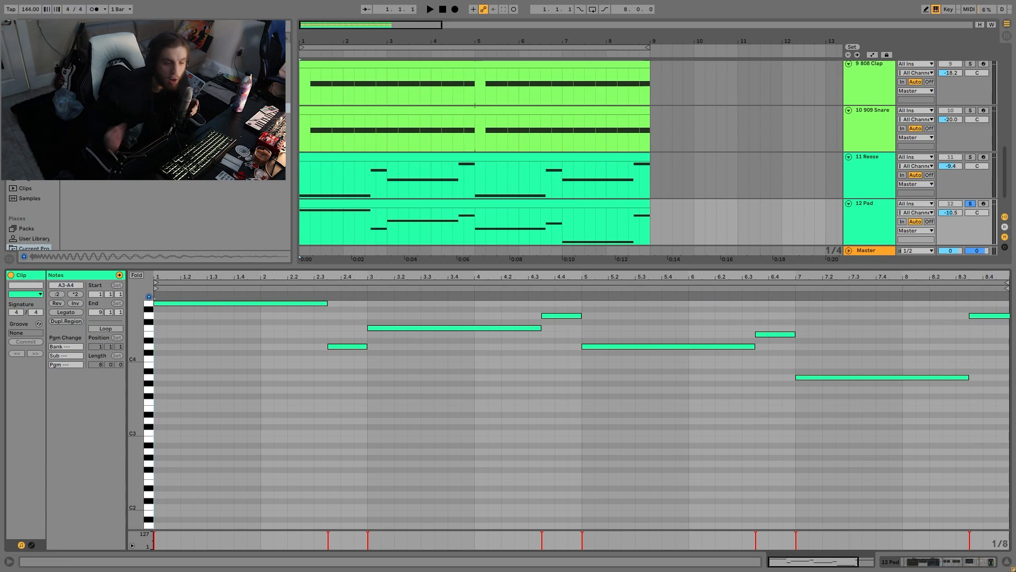
# Play the soloed Pad, show its device chain and delete the +12 st Pitch device
pyautogui.press('space')
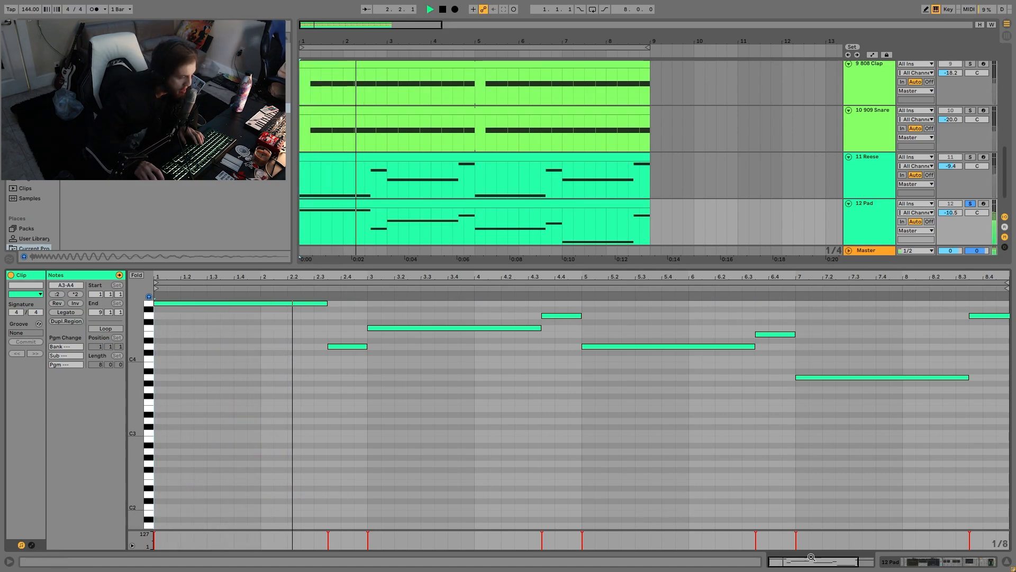
pyautogui.hotkey('shift', 'Tab')
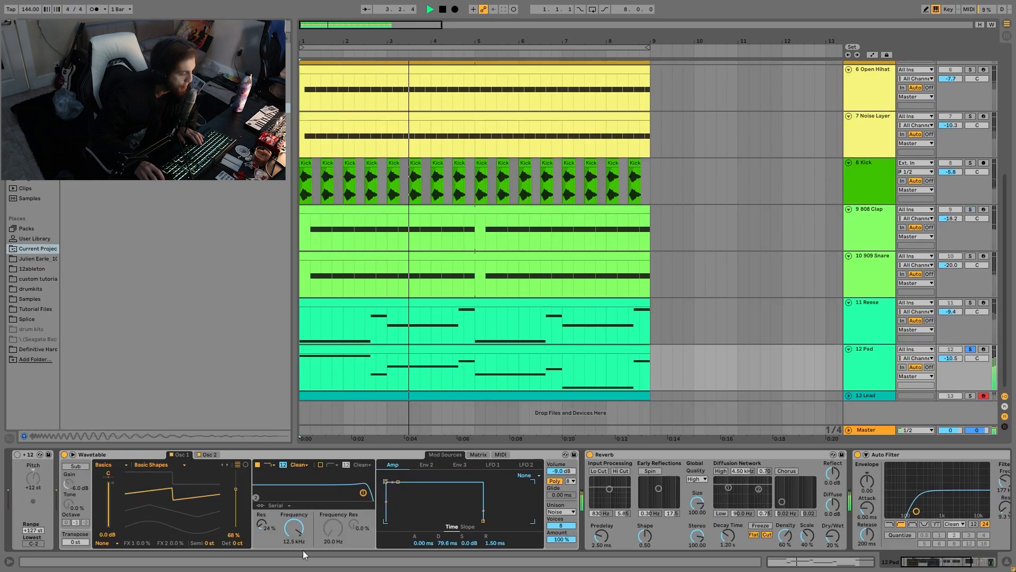
pyautogui.click(30, 456)
pyautogui.press('Delete')
# Examine the Pad's Wavetable oscillator and unison settings during playback, plus its Reverb, Auto Filter and sidechained Compressor
pyautogui.click(163, 455)
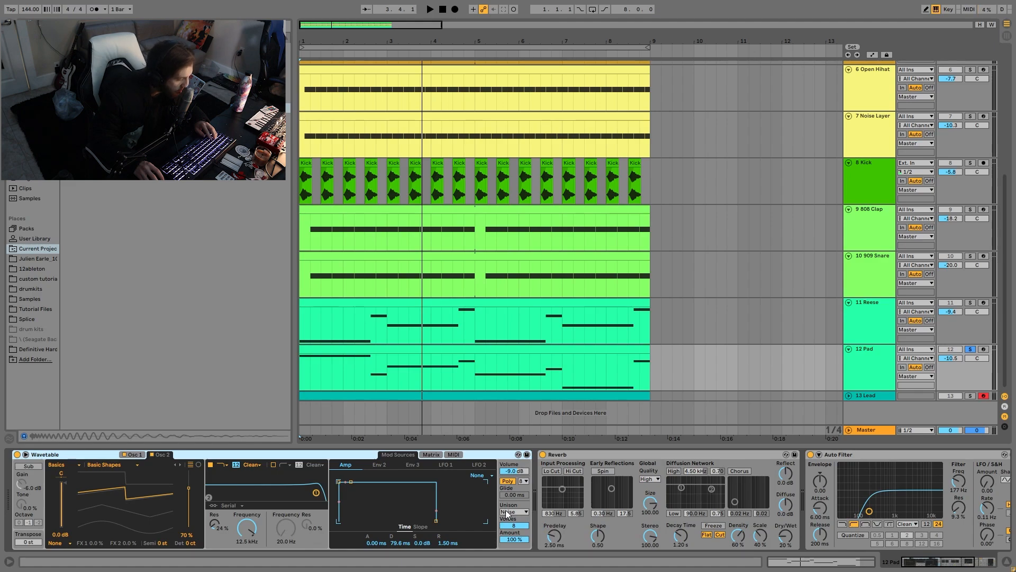
pyautogui.press('space')
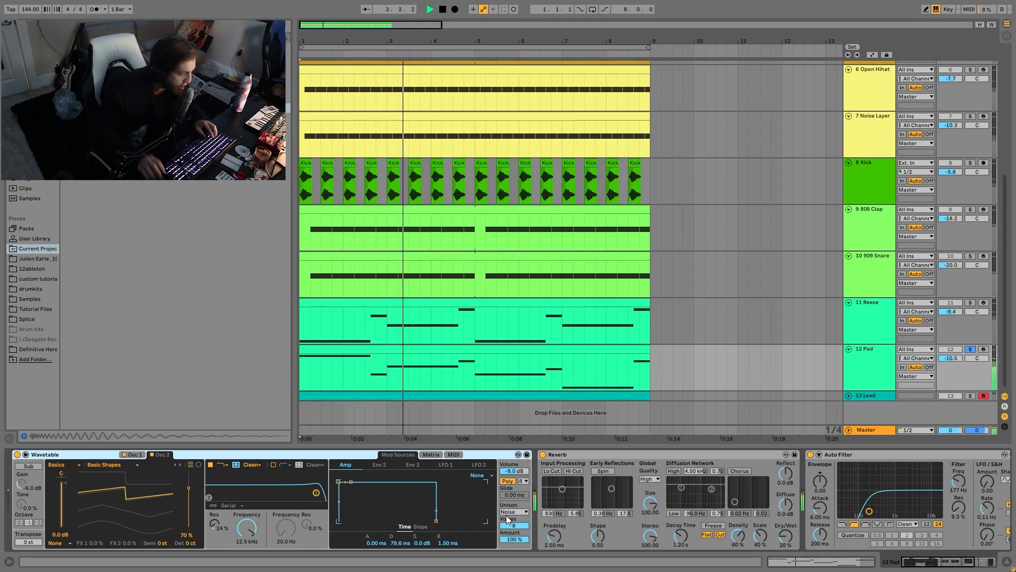
pyautogui.press('space')
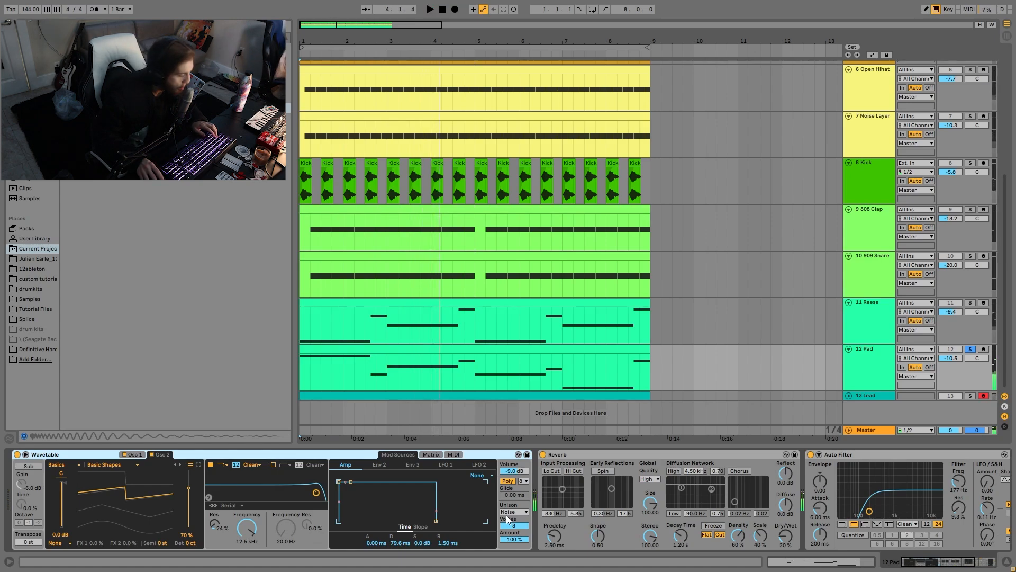
pyautogui.hscroll(6, 506, 515)
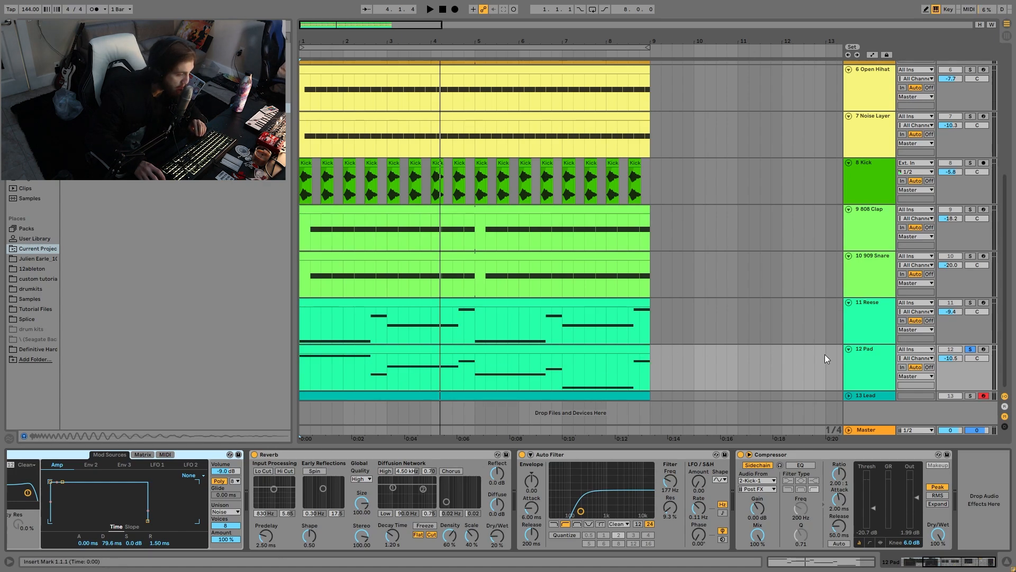
# Solo the Lead track instead of the Pad, unfold it and open its MIDI clip while it plays
pyautogui.click(973, 397)
pyautogui.press('space')
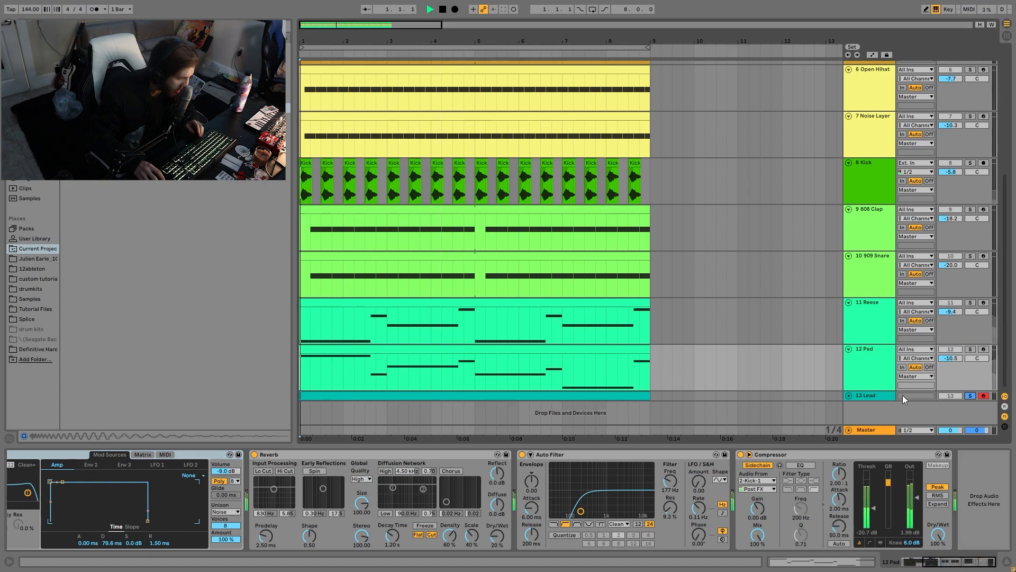
pyautogui.click(848, 396)
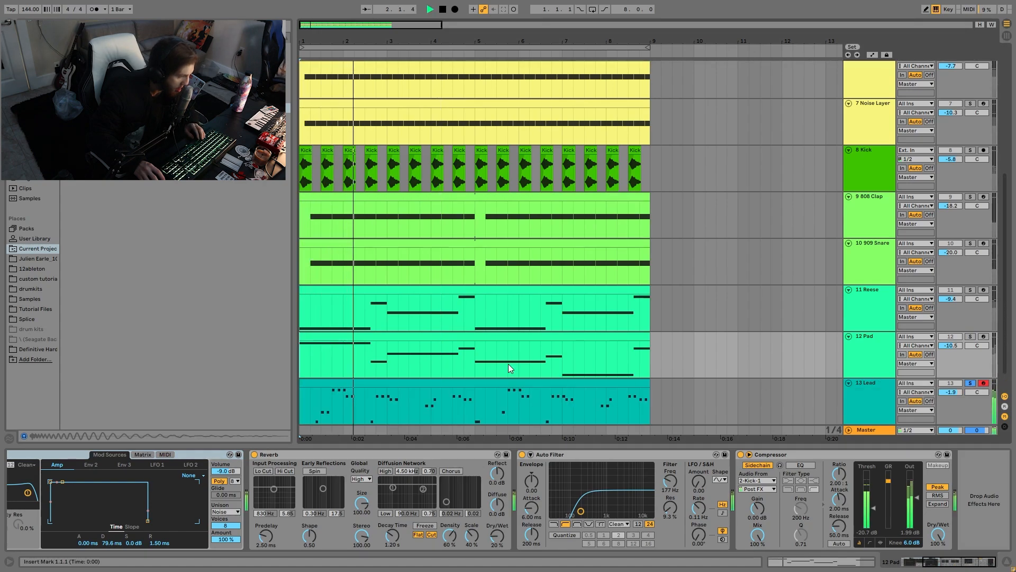
pyautogui.click(487, 387)
pyautogui.doubleClick(487, 387)
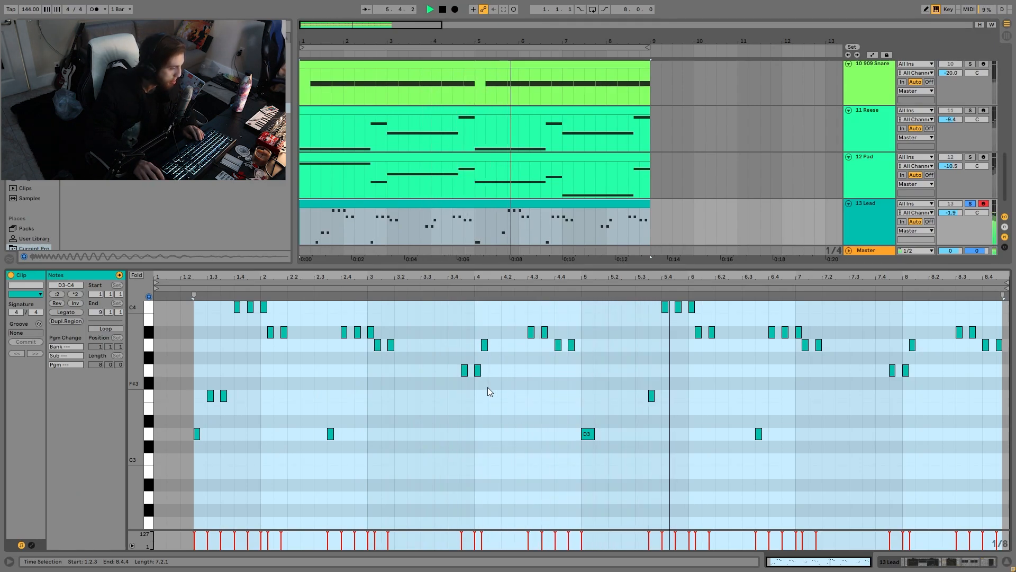
# Solo the Reese alongside the Lead and examine how the Lead clip's note groups in the first four bars fit with it
pyautogui.click(971, 110)
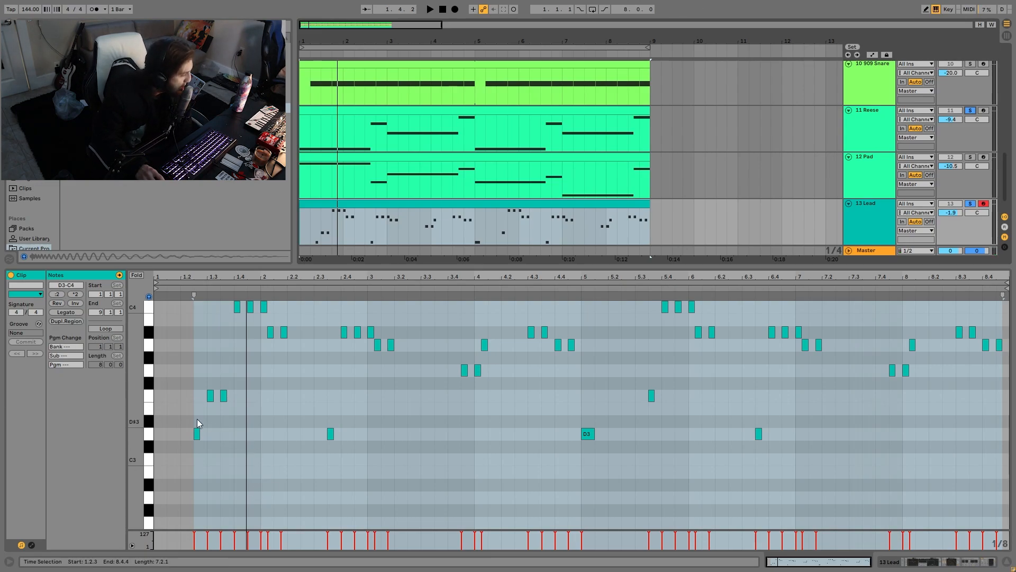
pyautogui.moveTo(197, 418); pyautogui.dragTo(154, 529)
pyautogui.moveTo(200, 424); pyautogui.dragTo(240, 377)
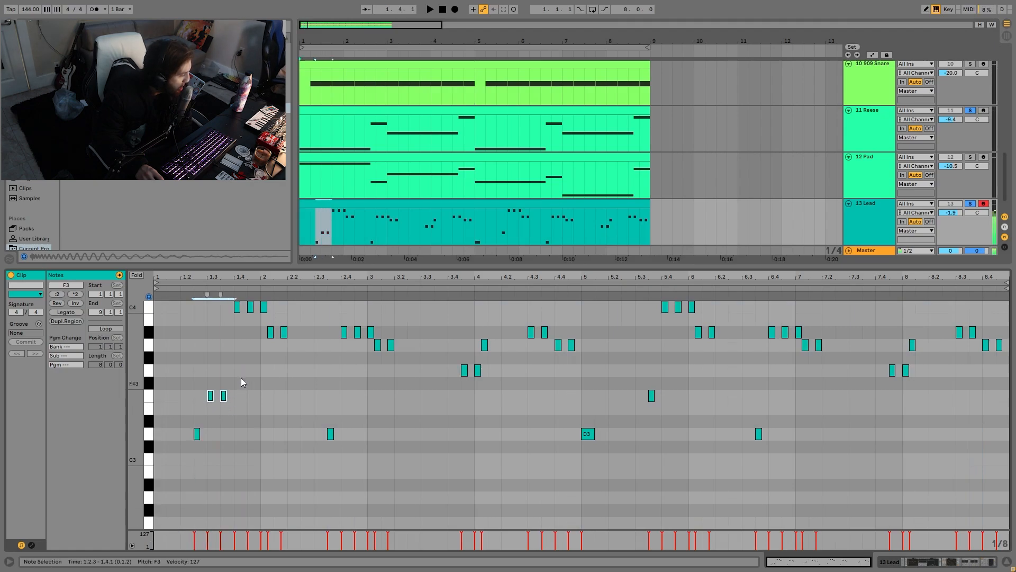
pyautogui.moveTo(222, 313); pyautogui.dragTo(288, 305)
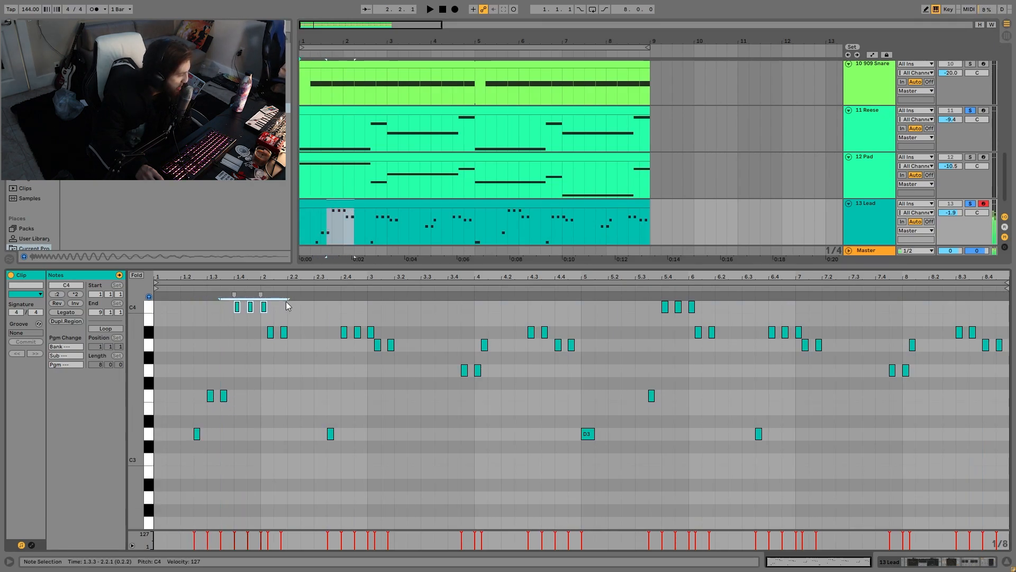
pyautogui.click(286, 331)
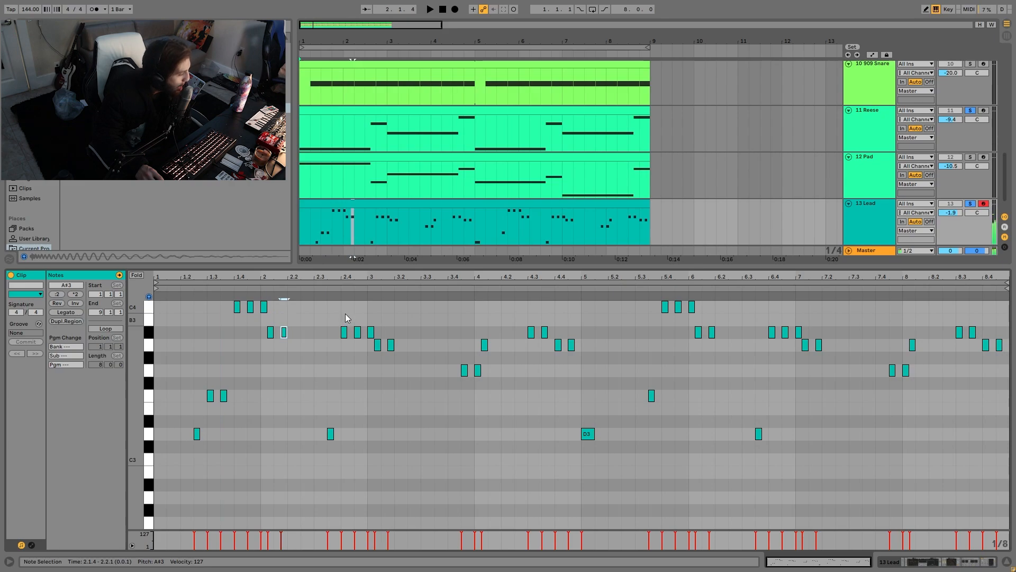
pyautogui.moveTo(349, 313); pyautogui.dragTo(376, 344)
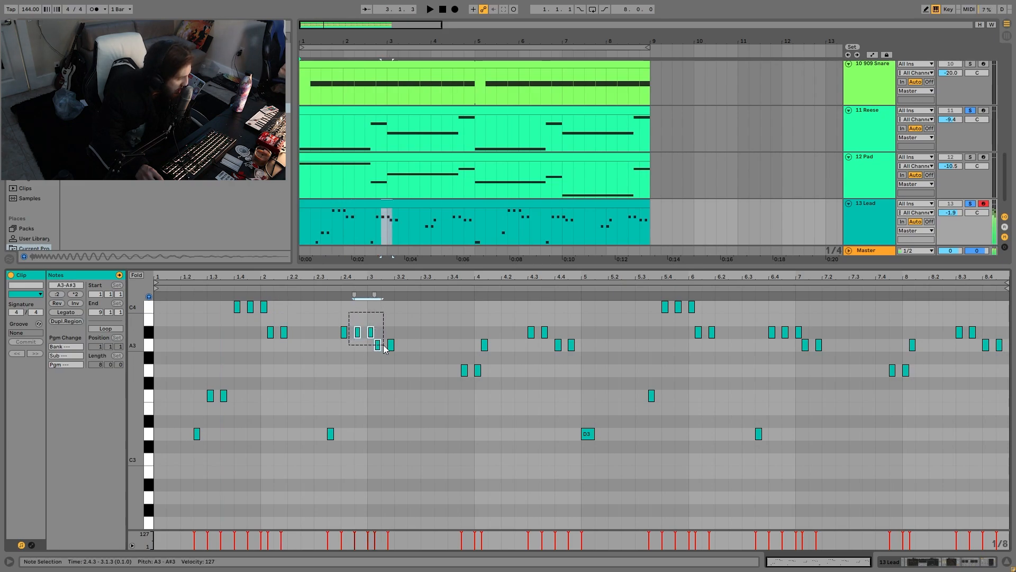
pyautogui.moveTo(438, 331); pyautogui.dragTo(596, 354)
pyautogui.click(480, 295)
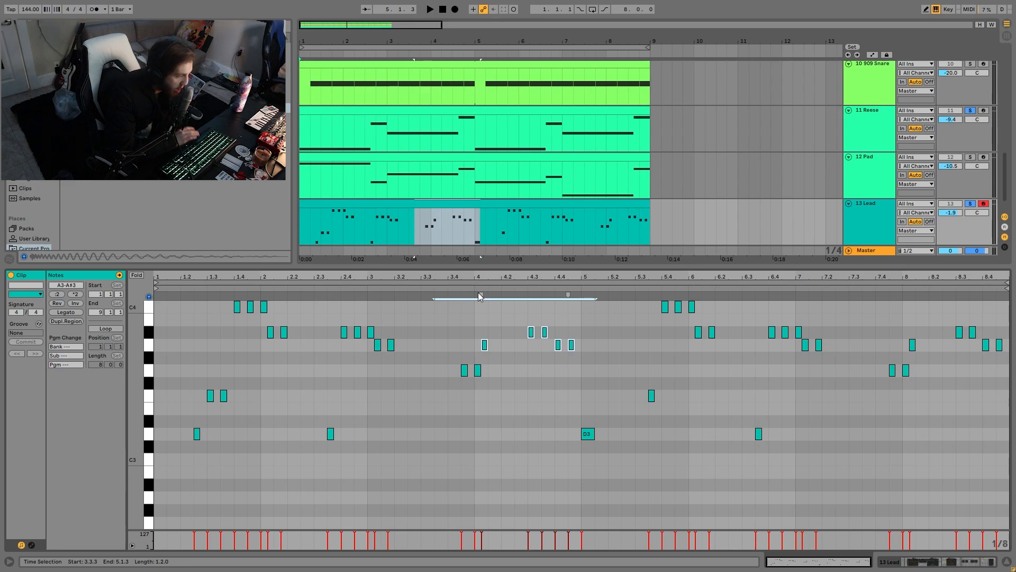
pyautogui.press('space')
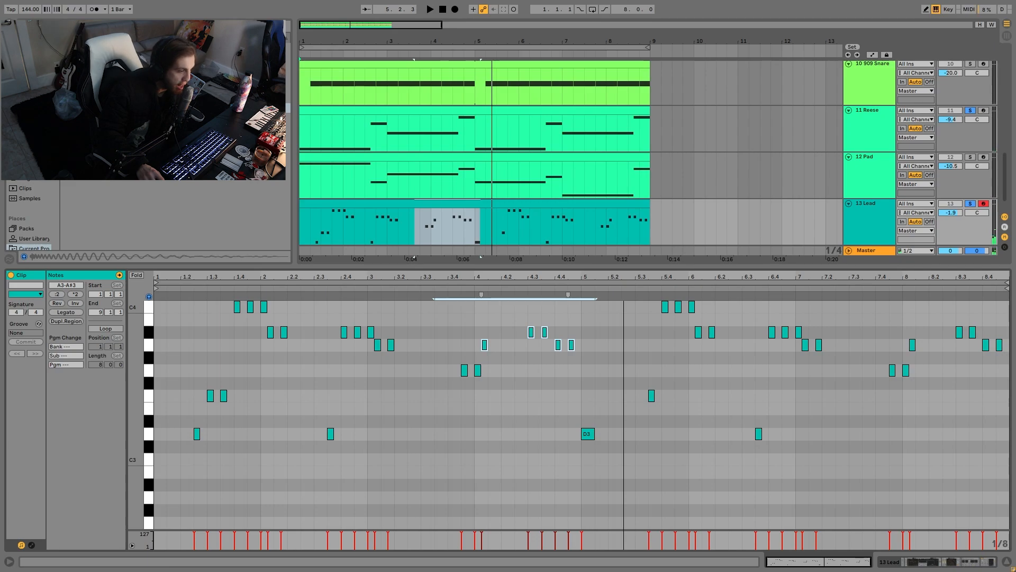
# Play the Lead alone without the Reese and examine its low D3 notes and the C4, A#3 and A3 melody notes
pyautogui.click(972, 204)
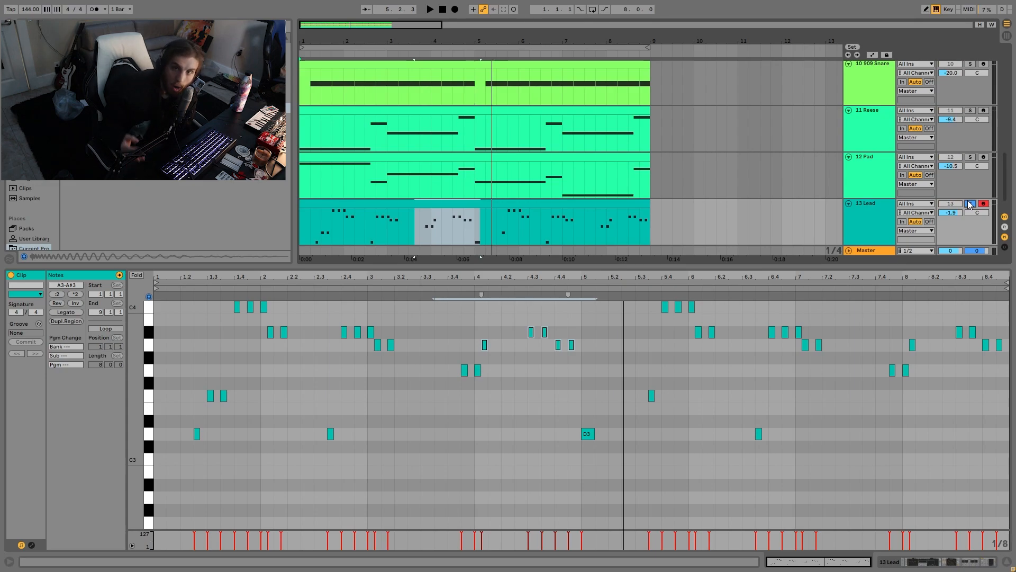
pyautogui.press('space')
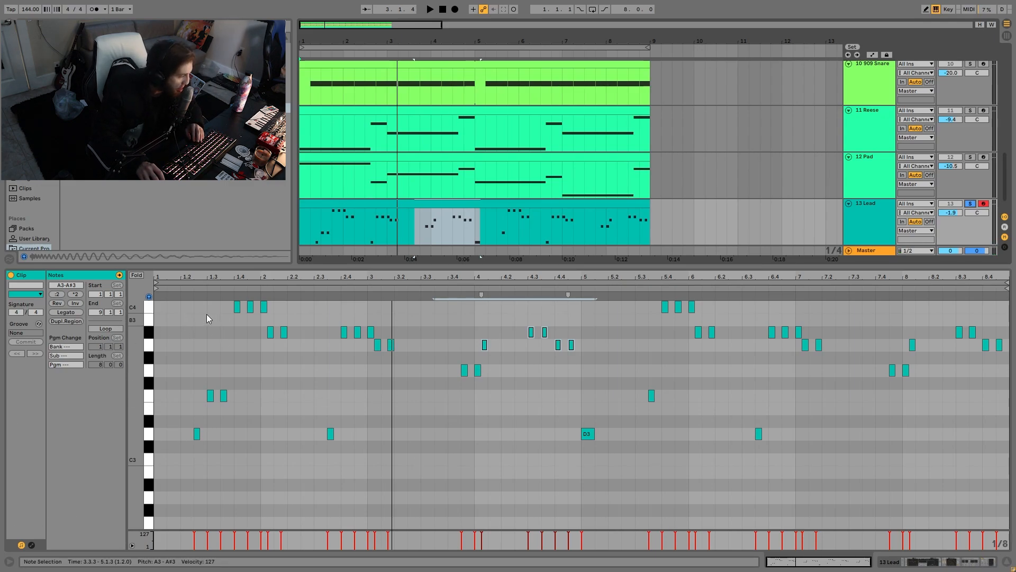
pyautogui.moveTo(183, 430); pyautogui.dragTo(359, 462)
pyautogui.moveTo(224, 316); pyautogui.dragTo(316, 329)
pyautogui.moveTo(315, 329); pyautogui.dragTo(392, 349)
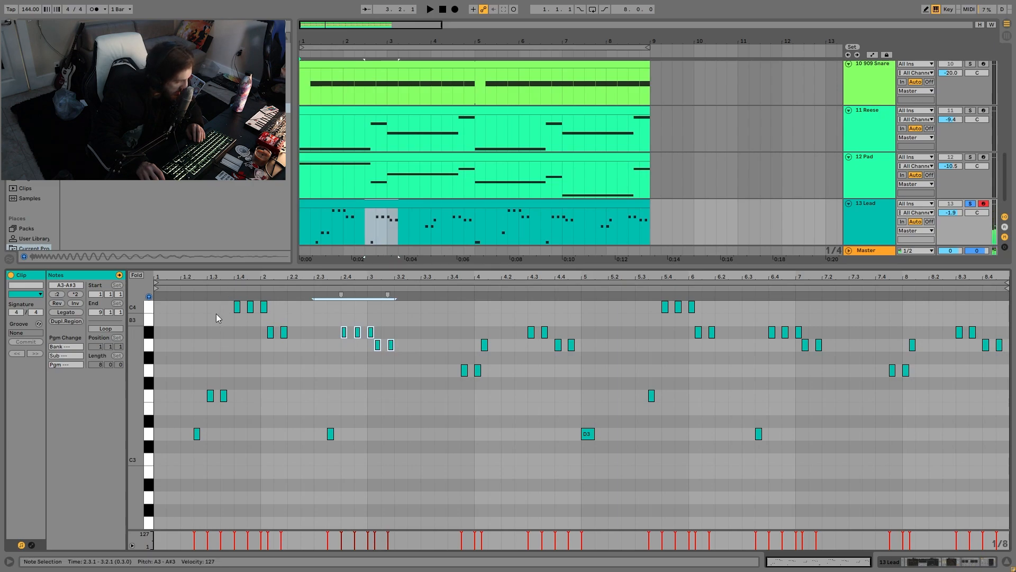
pyautogui.moveTo(214, 308); pyautogui.dragTo(392, 357)
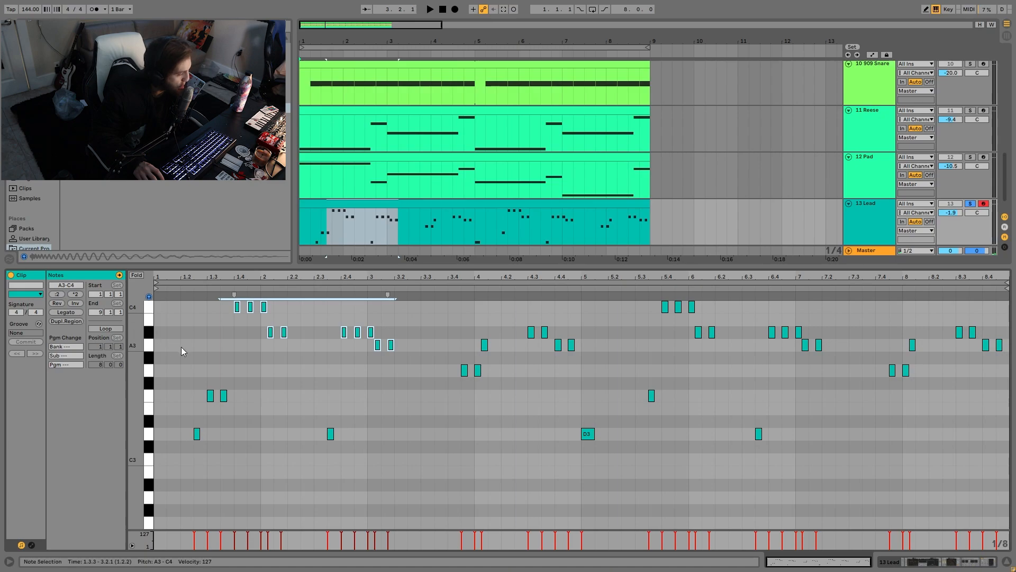
pyautogui.click(855, 229)
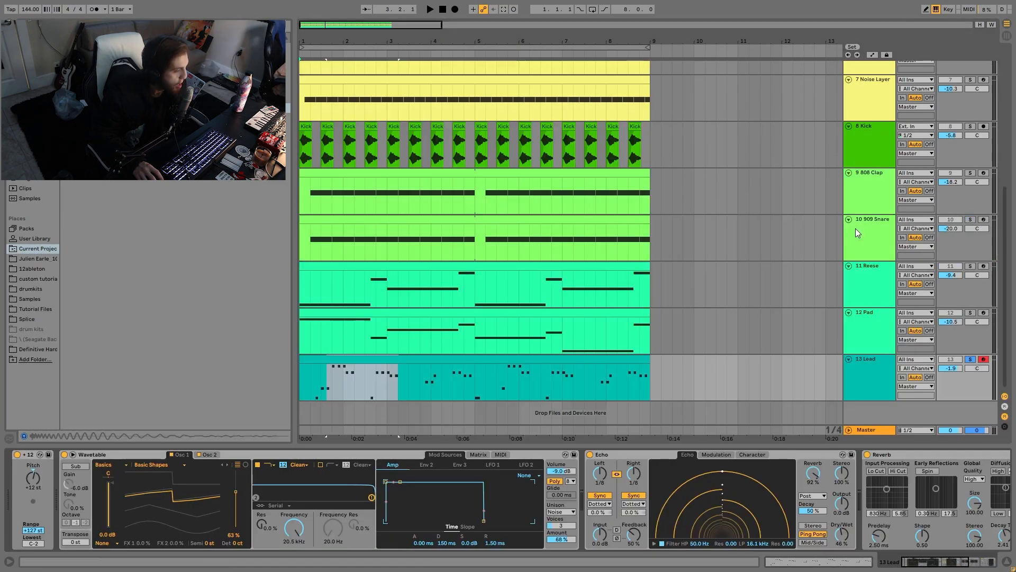
pyautogui.click(378, 355)
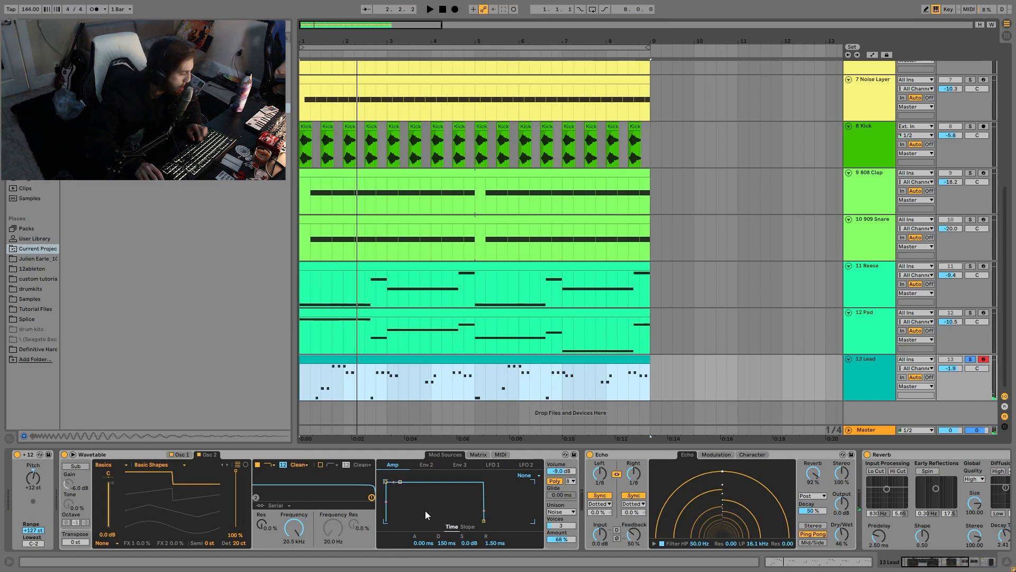
pyautogui.hscroll(6, 524, 544)
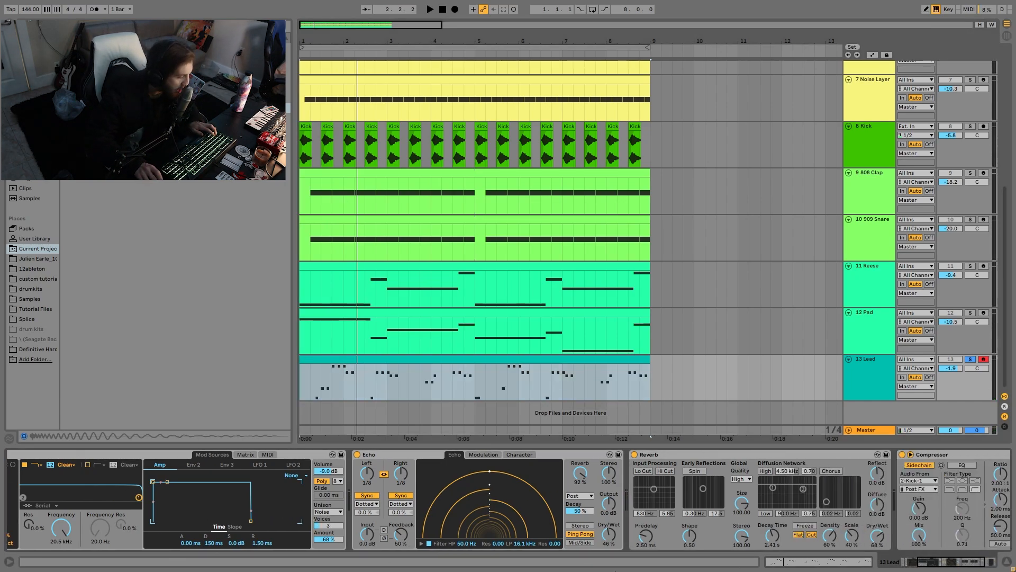
pyautogui.hscroll(4, 704, 493)
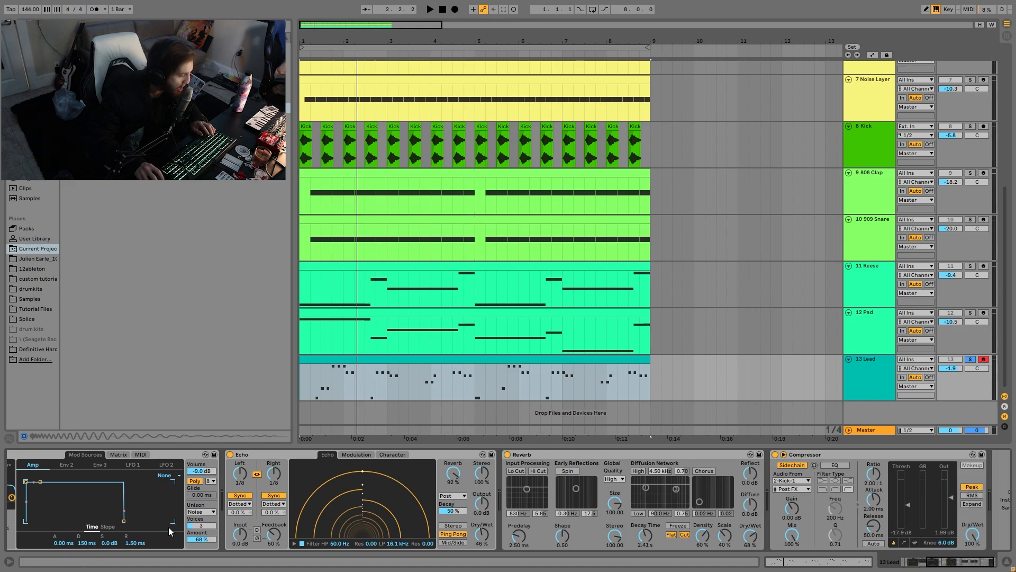
# Unsolo the Lead, select its track and play the full loop with all tracks from the start
pyautogui.press('space')
pyautogui.click(970, 360)
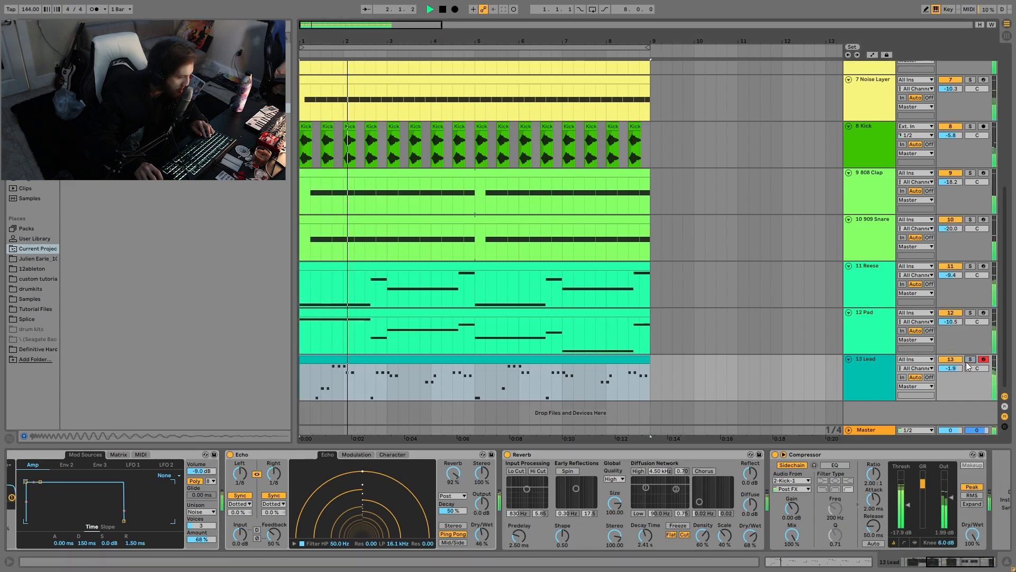
pyautogui.click(888, 384)
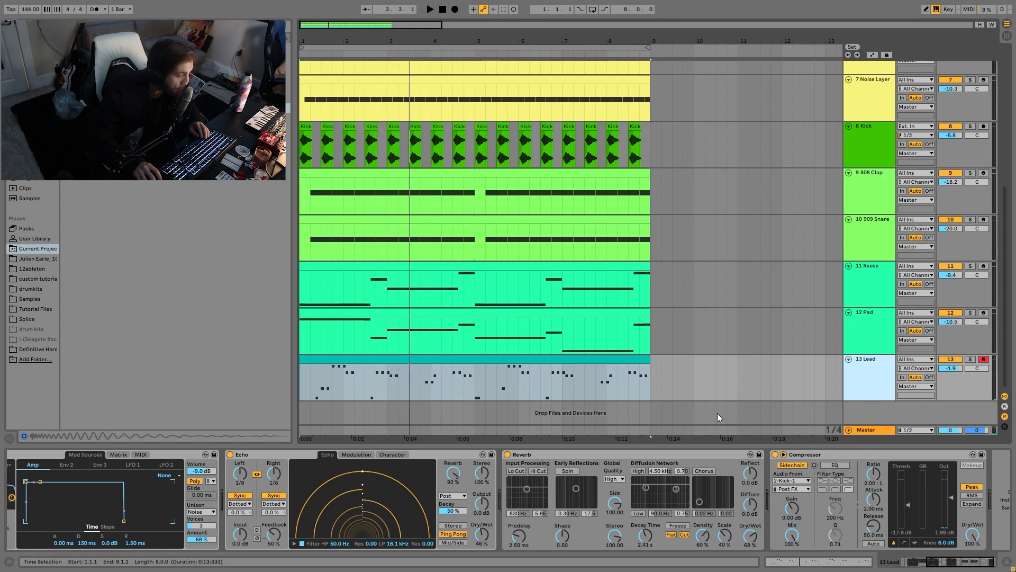
pyautogui.press('space')
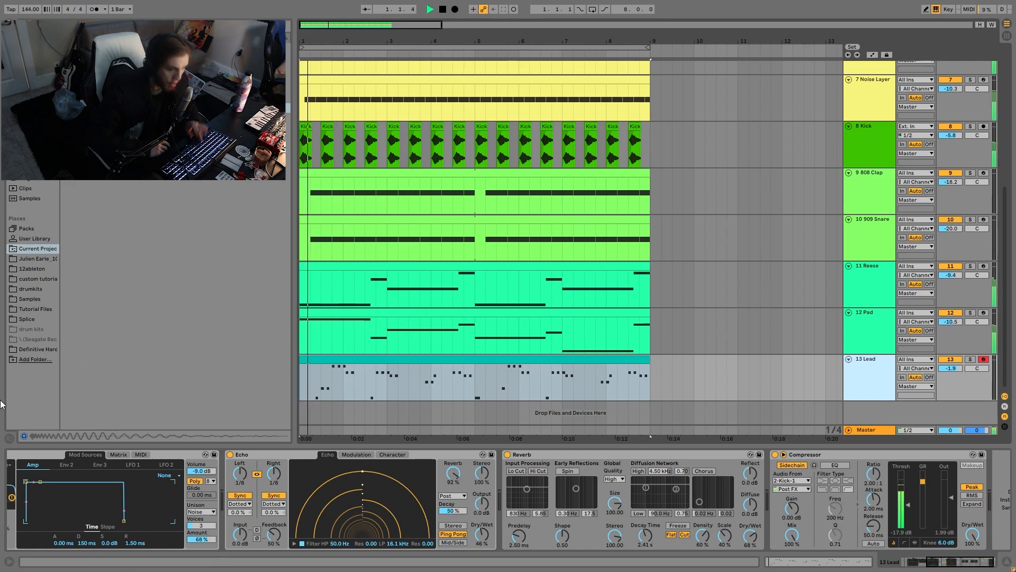